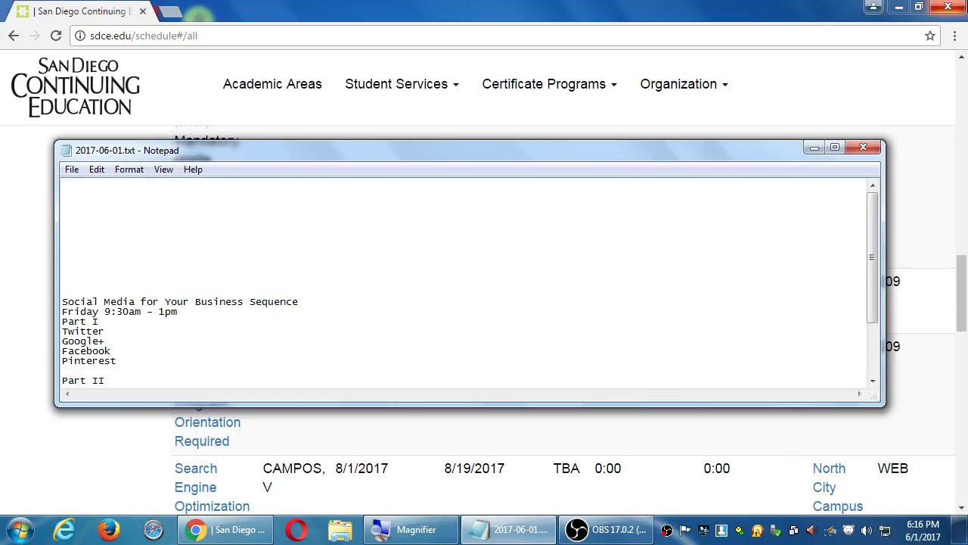
- Clear the browser window from the desktop and write "Website + SEO = Success" as the first line of the note
click(963, 5)
drag(521, 149, 555, 155)
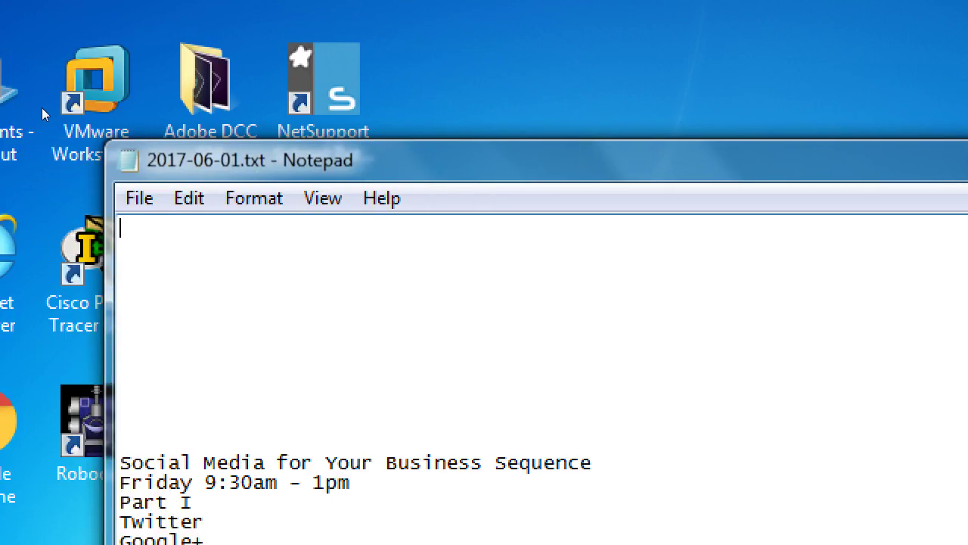
text(Website + SEO = Success)
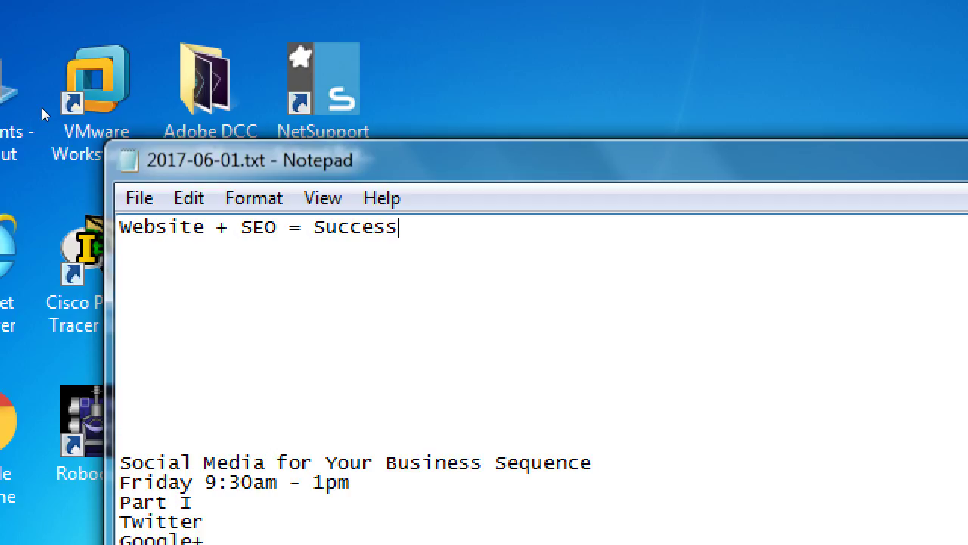
key(Return)
key(Return)
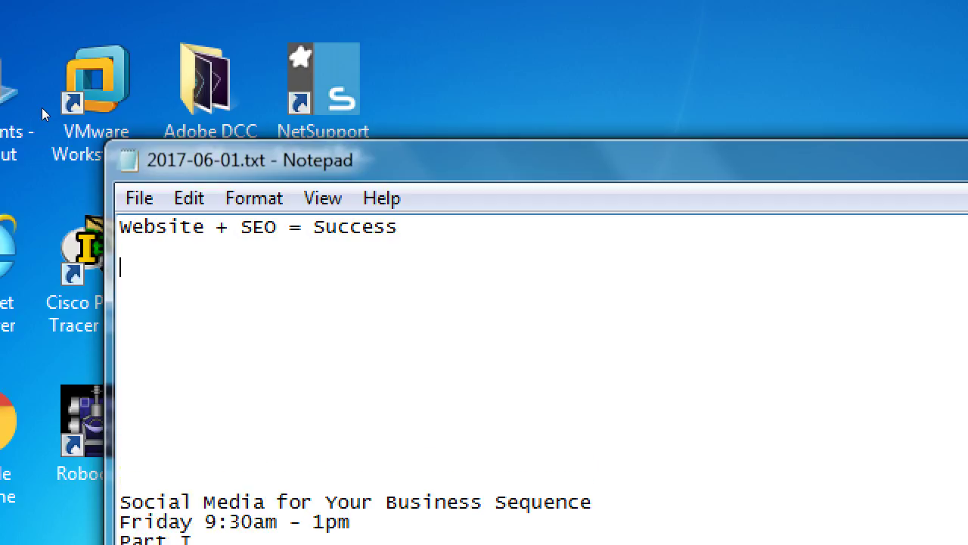
- Add the line "Well-designed site with what people want +" below the heading, separated by a blank line
text(Well-de)
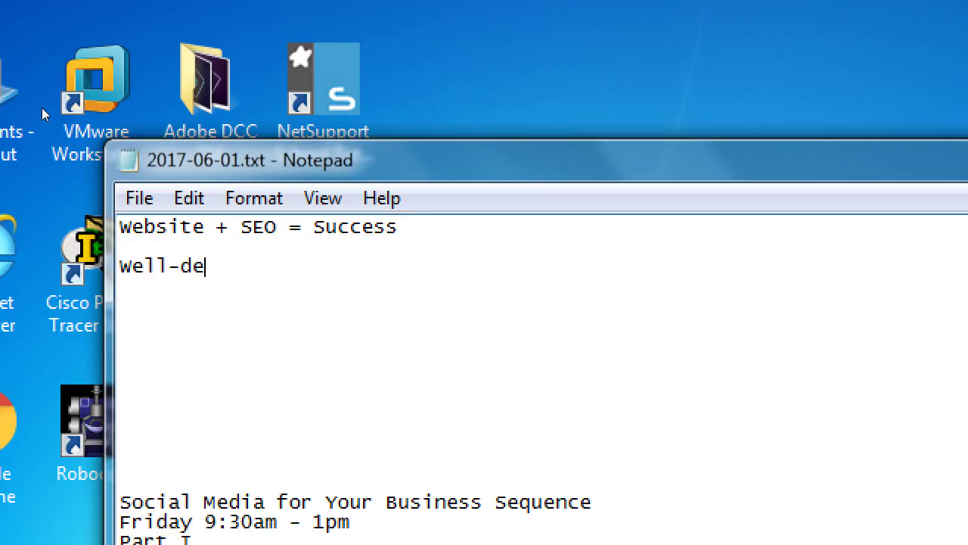
text(signed site with )
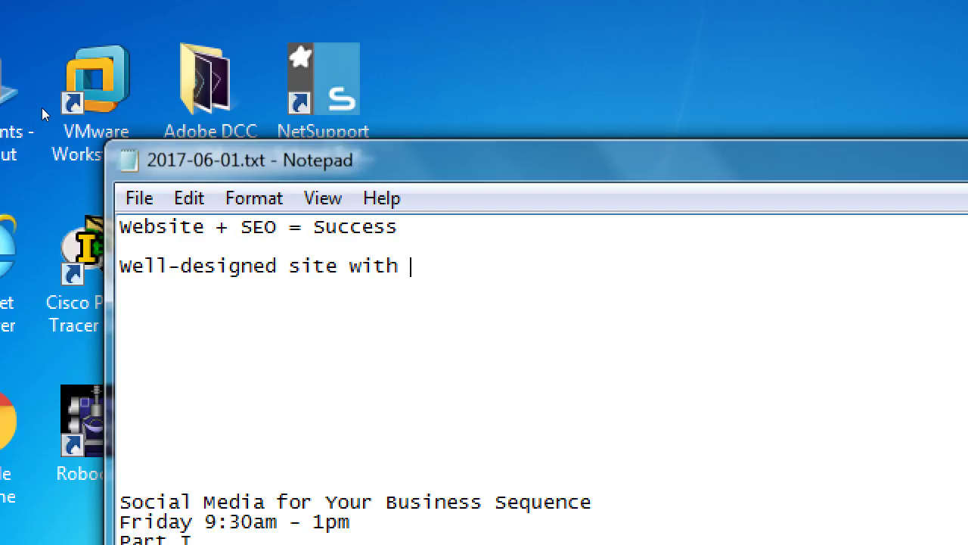
text(what peop)
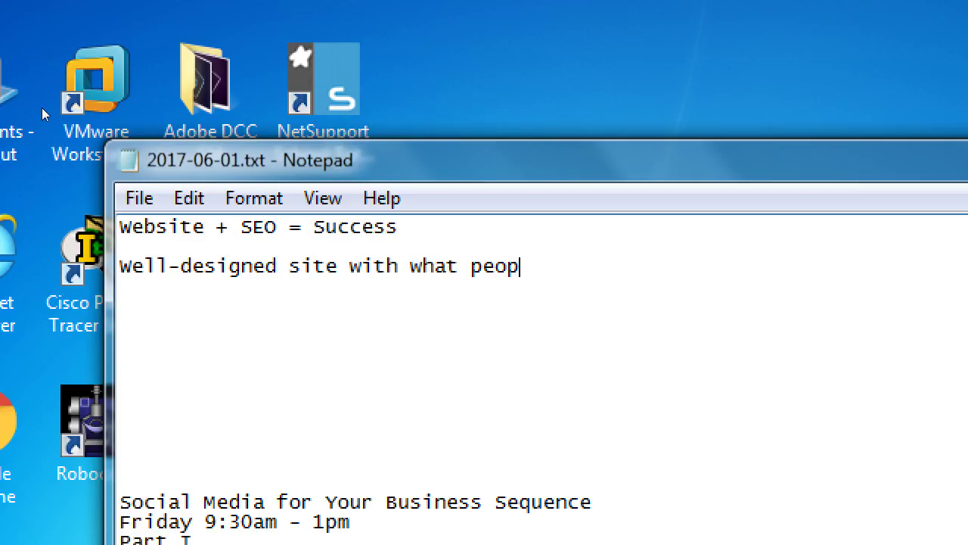
text(le want +)
key(Return)
- Add the line "Search Optimization (On-Page SEO, Off-site SEO [Social Media], Blogging)"
text(Search Optimization ()
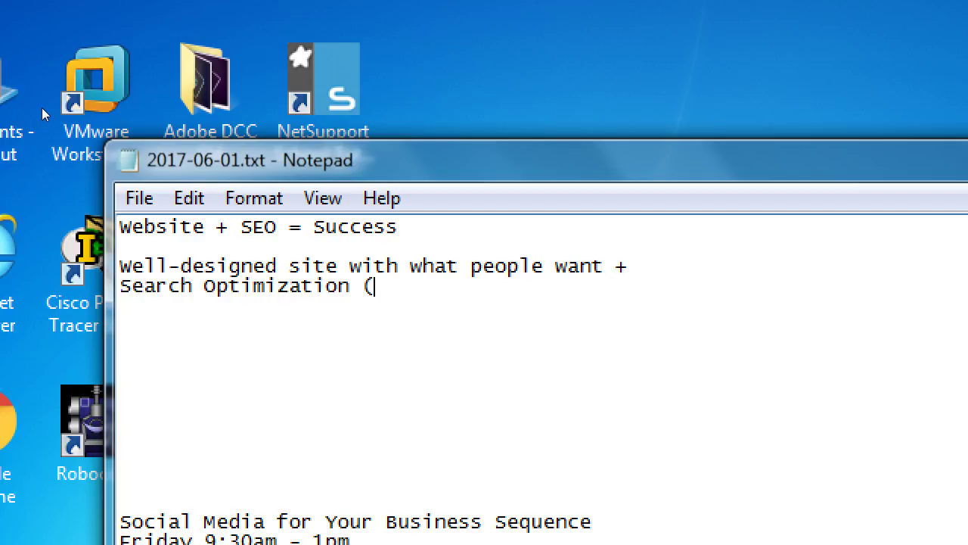
text(On-Page)
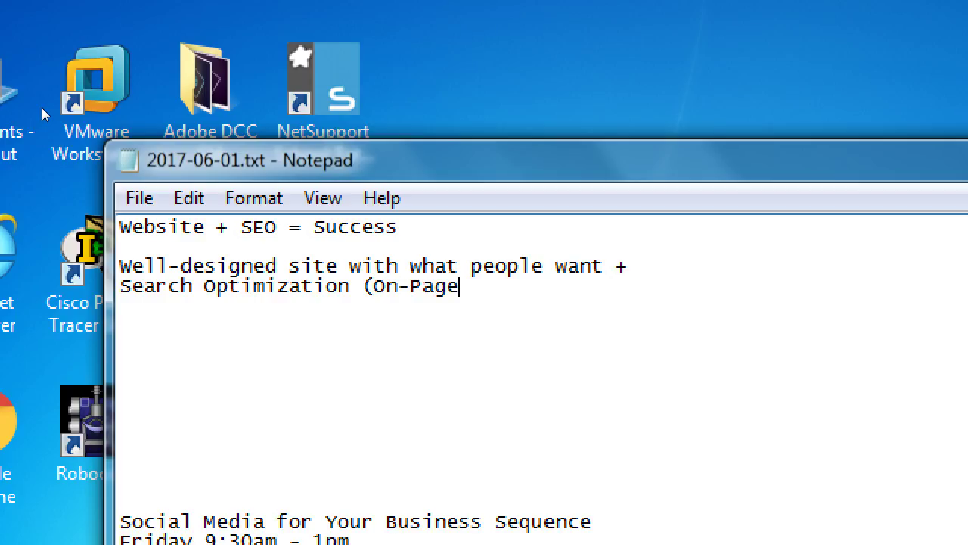
text( SEO, Off-s)
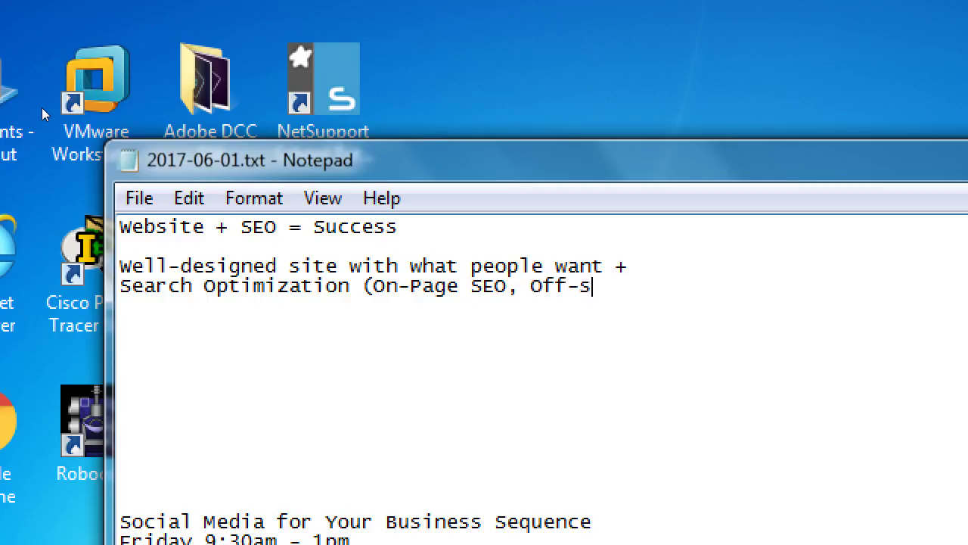
text(ite SEO [Social Media], Bloggin)
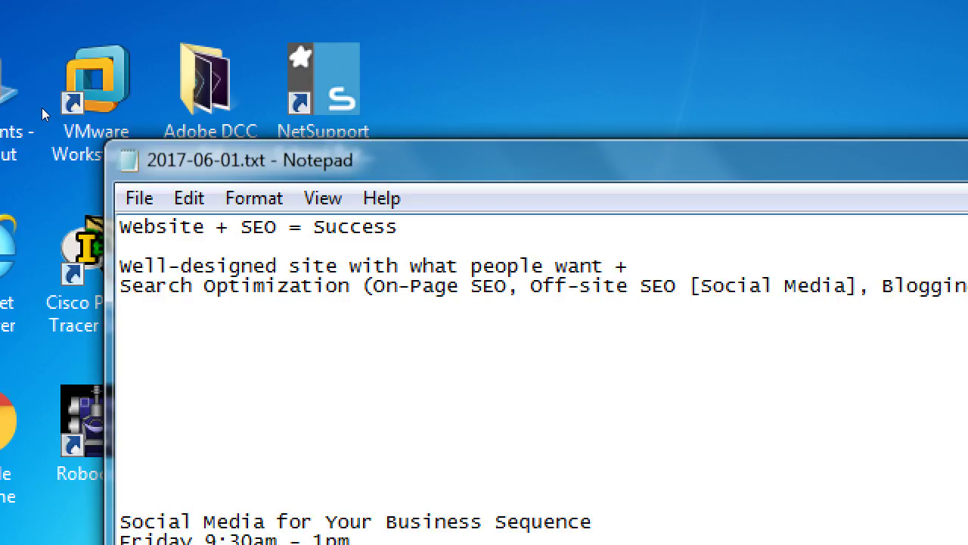
key(Return)
- Complete the formula with the line "Success = Traffic => Sales. Leads. Calls. Bookings."
text(= Traf)
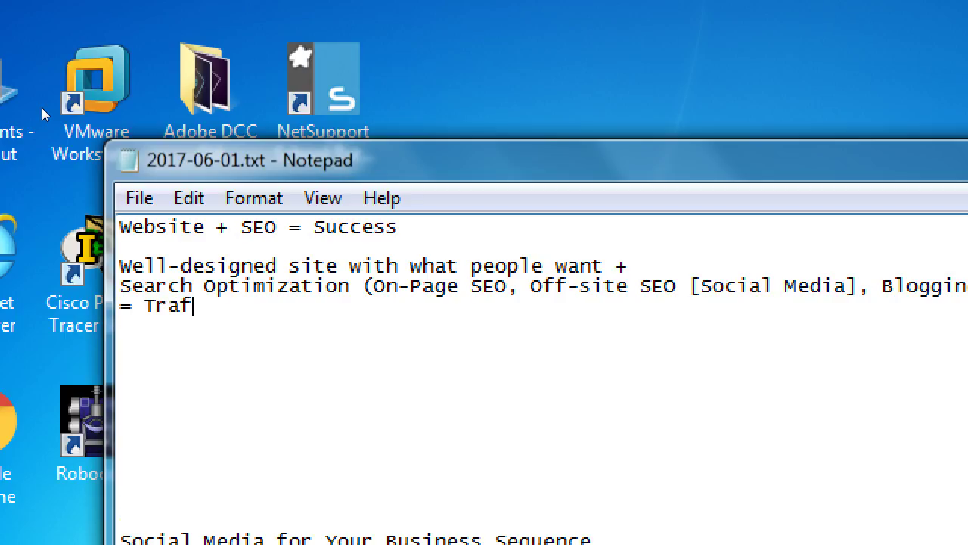
text(fic =>)
text(Sales. Leads. Calls)
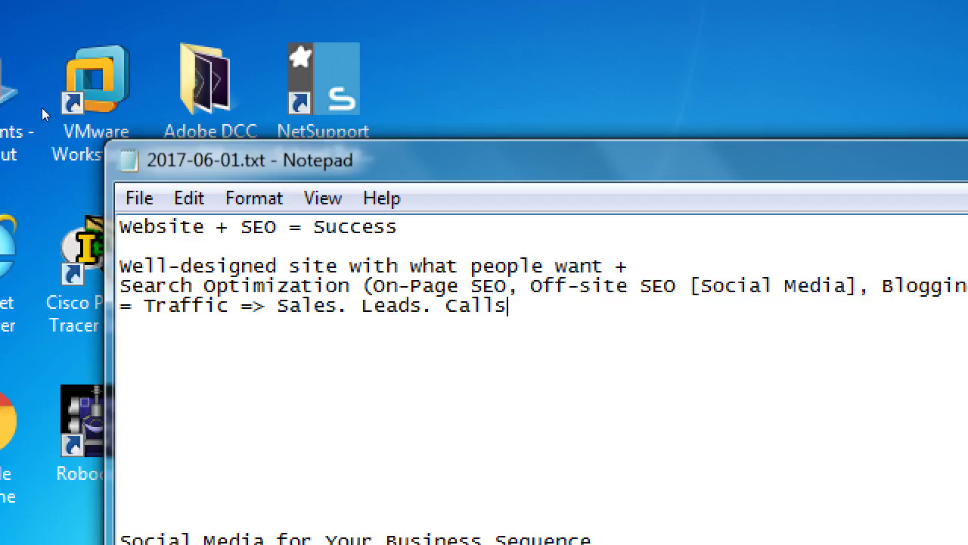
text(. Bookings.)
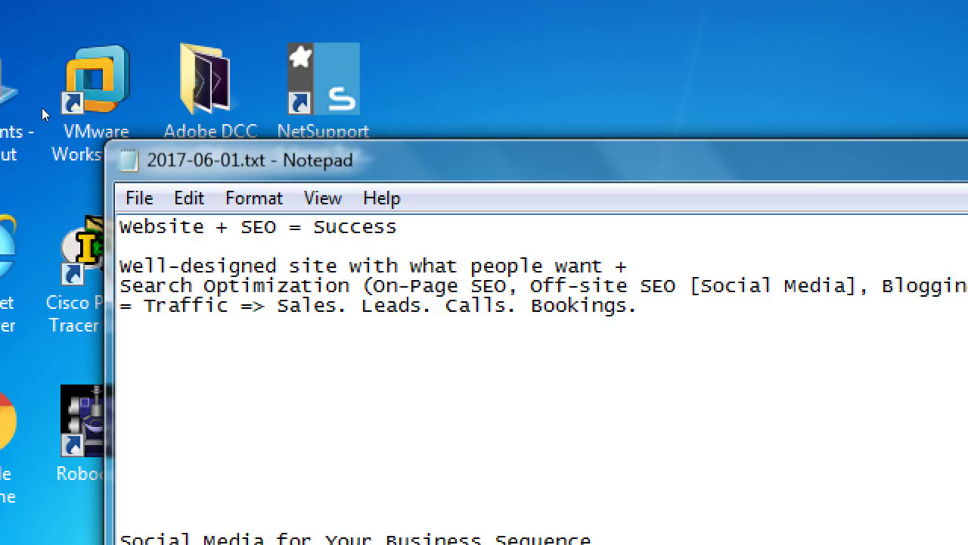
text(Success)
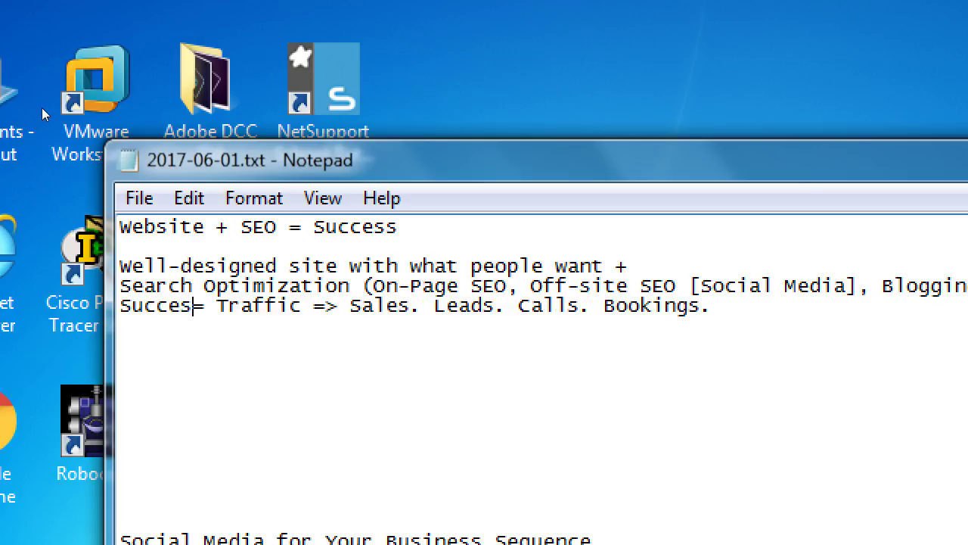
key(Page_Down)
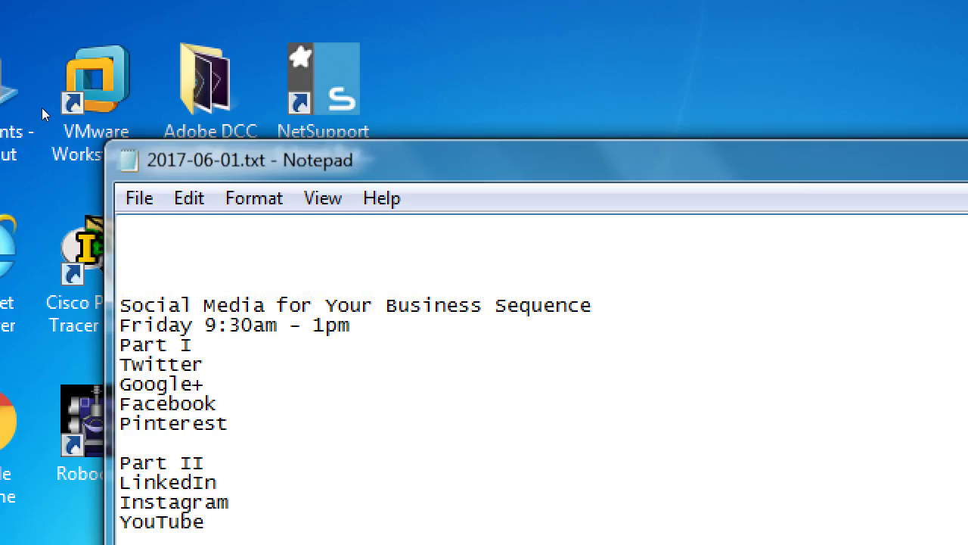
key(Page_Up)
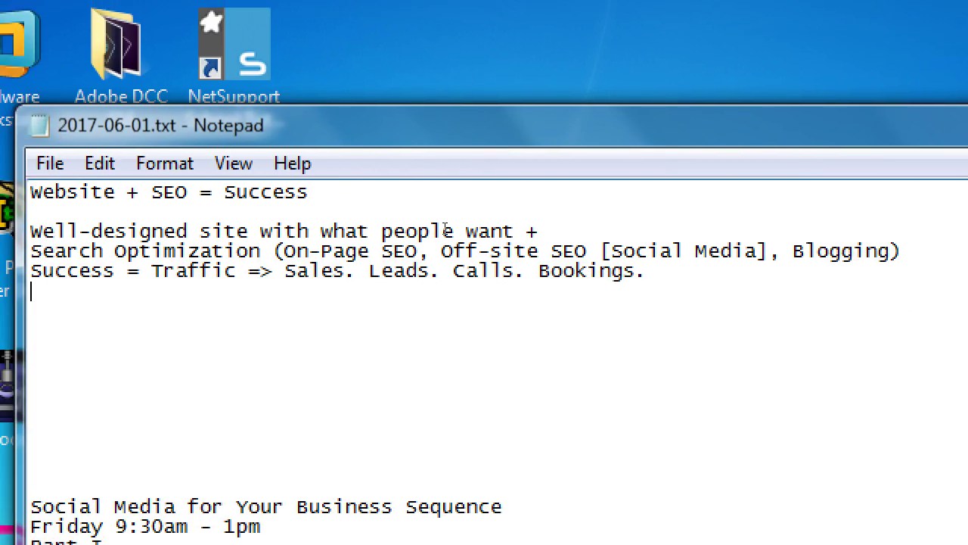
- Start a new section with the label "Classic SEO:" on the line directly above "Modern SEO"
key(Return)
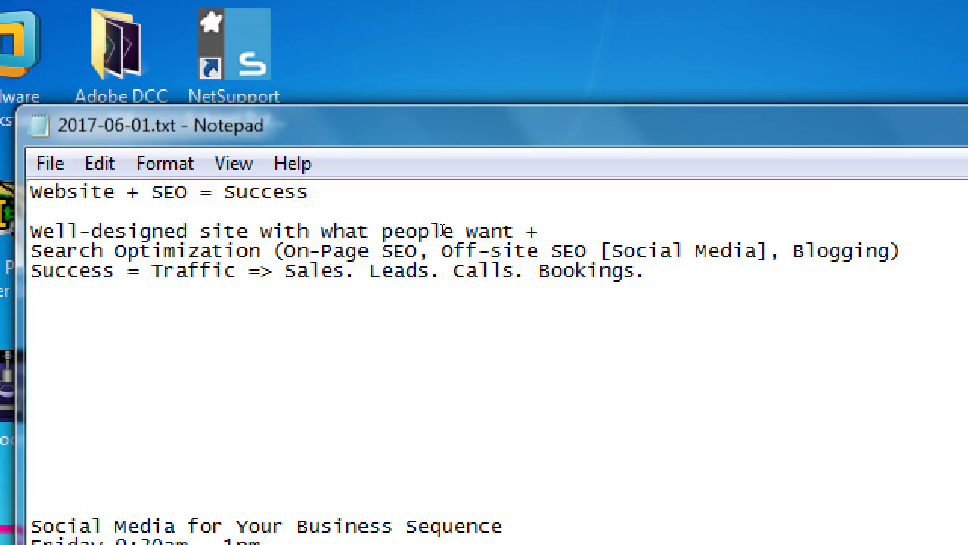
text(SEO Modern SEO)
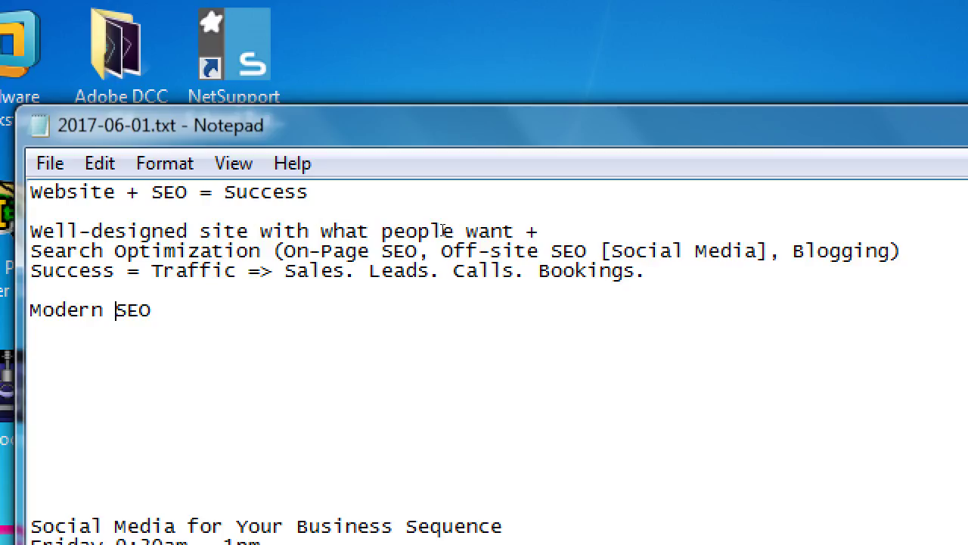
key(Return)
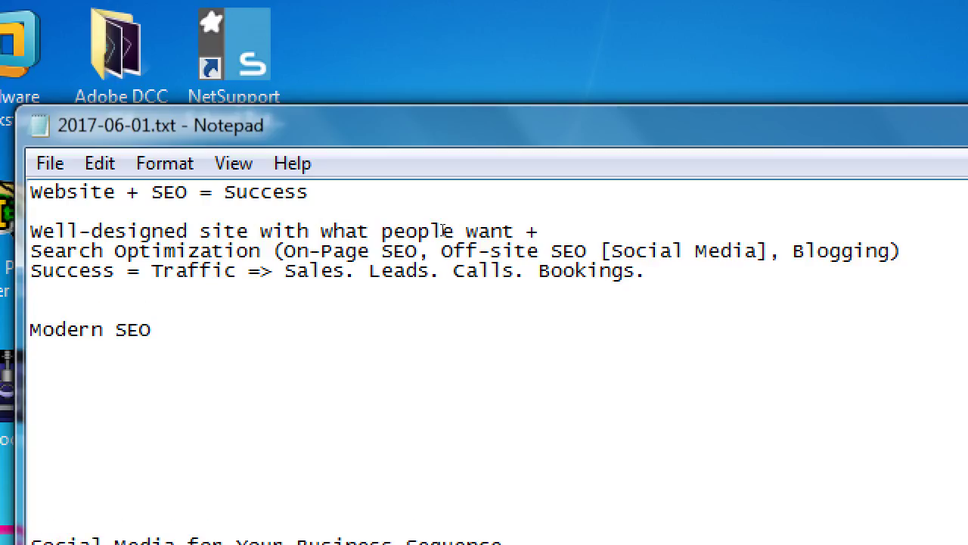
text(Classic SEO)
key(BackSpace)
text(: )
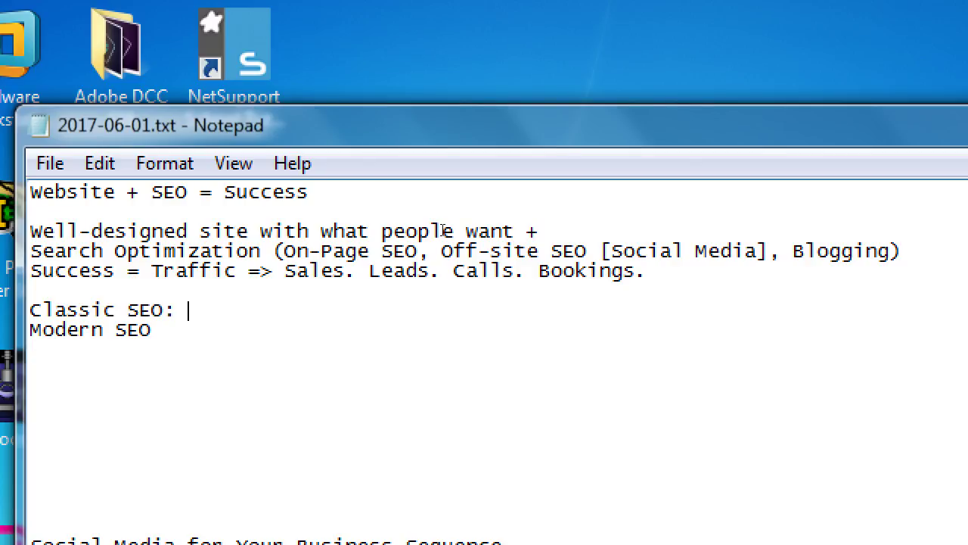
- Describe Classic SEO as "Yahoo.com indexes your site based on simple keywords", correcting the spelling of "indexes"
text(Yahoo.com indexs you)
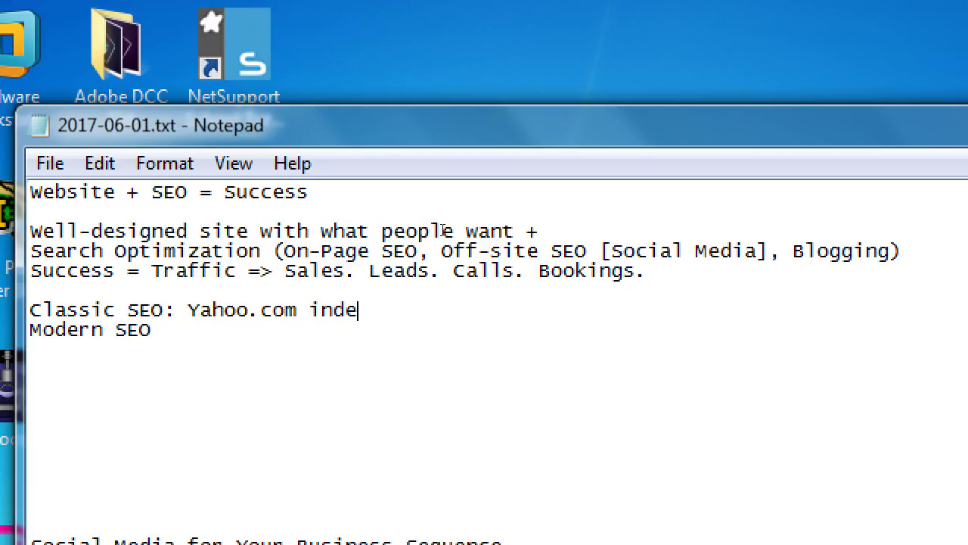
key(BackSpace)
key(BackSpace)
key(BackSpace)
key(BackSpace)
key(BackSpace)
key(BackSpace)
text(e)
key(BackSpace)
text(xes your)
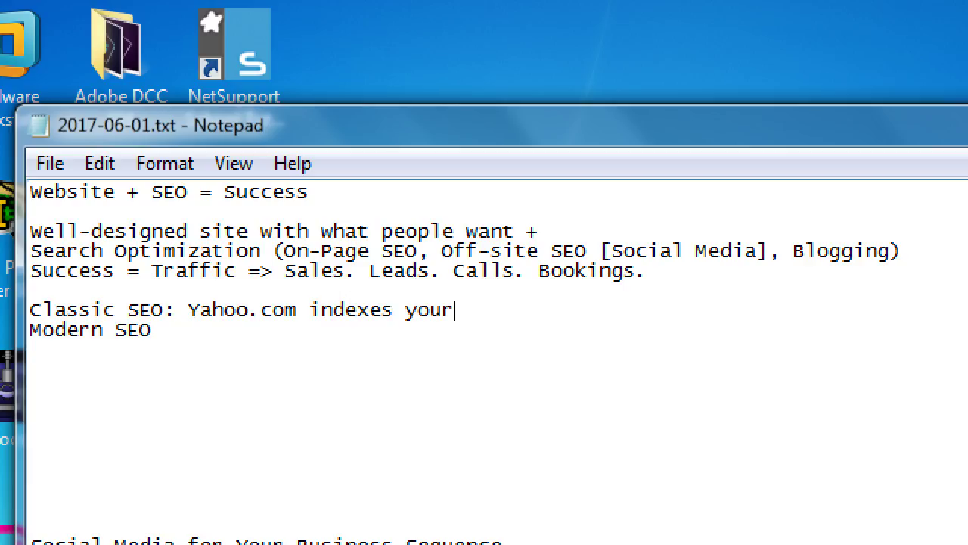
text( site based on sim)
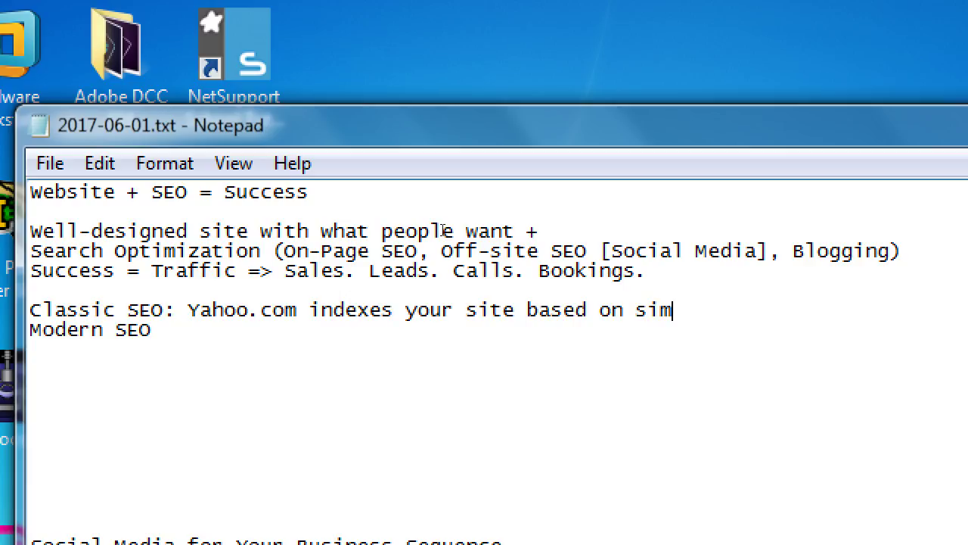
text(le keywords)
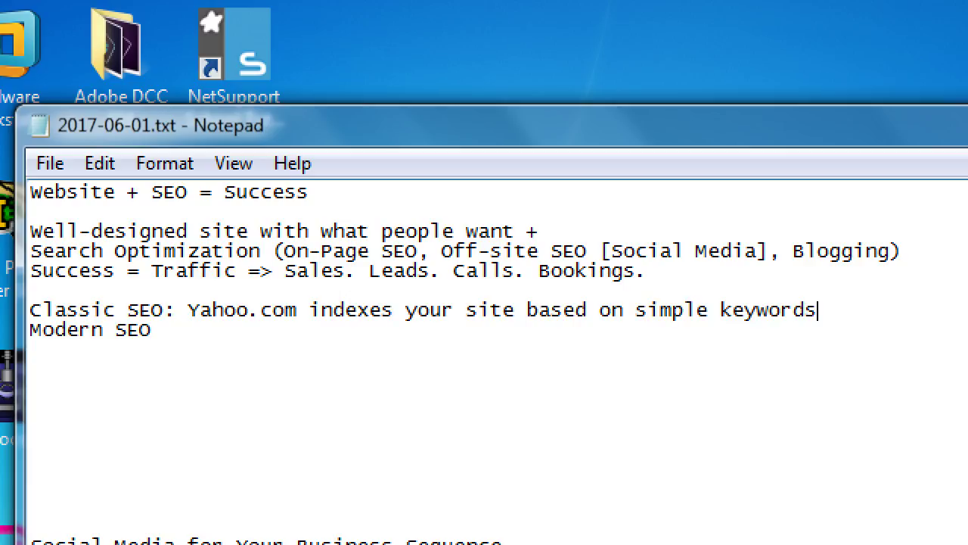
- Add the indented line "= People find it and click your site" under the Classic SEO description
key(Return)
key(Tab)
key(Tab)
text(= People find it)
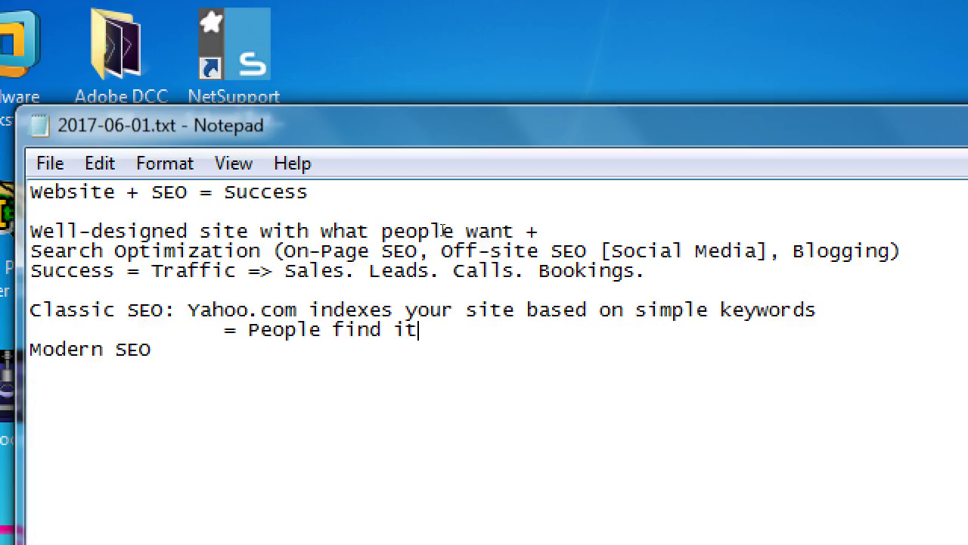
text( and click)
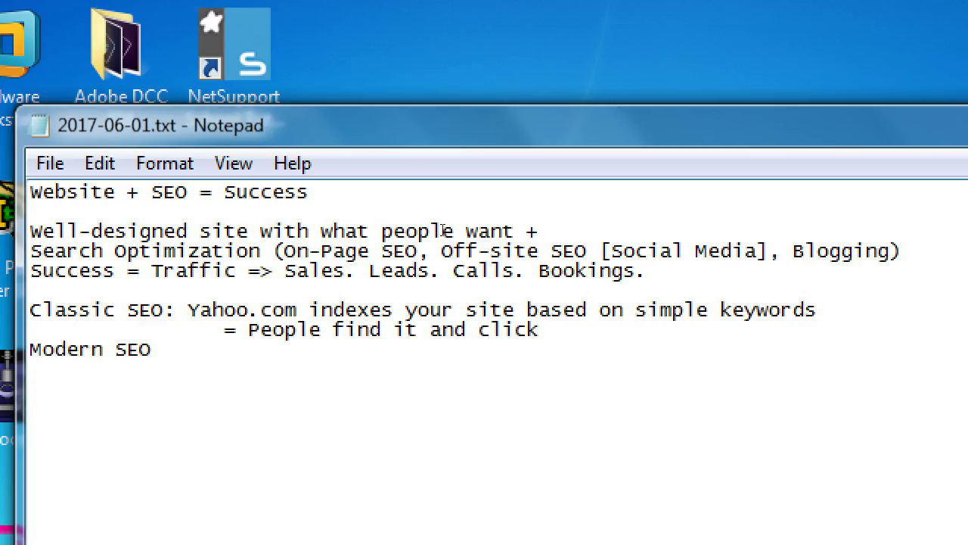
text( your site)
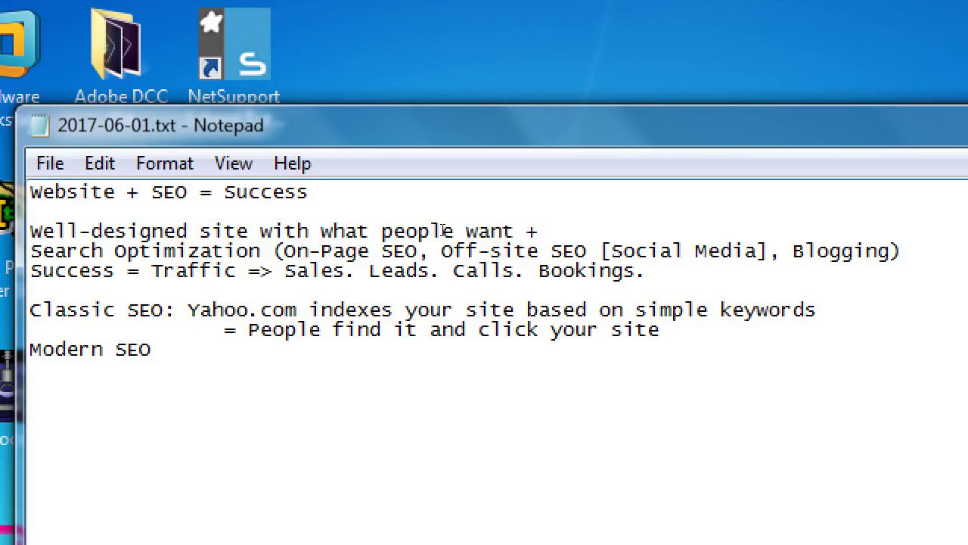
- Extend the Modern SEO line to read "Modern SEO: Google (Bing) Focus on content!" and highlight the word "content"
key(Up)
key(End)
key(BackSpace)
text(:)
text(Foc)
key(BackSpace)
key(BackSpace)
key(BackSpace)
text(Googl)
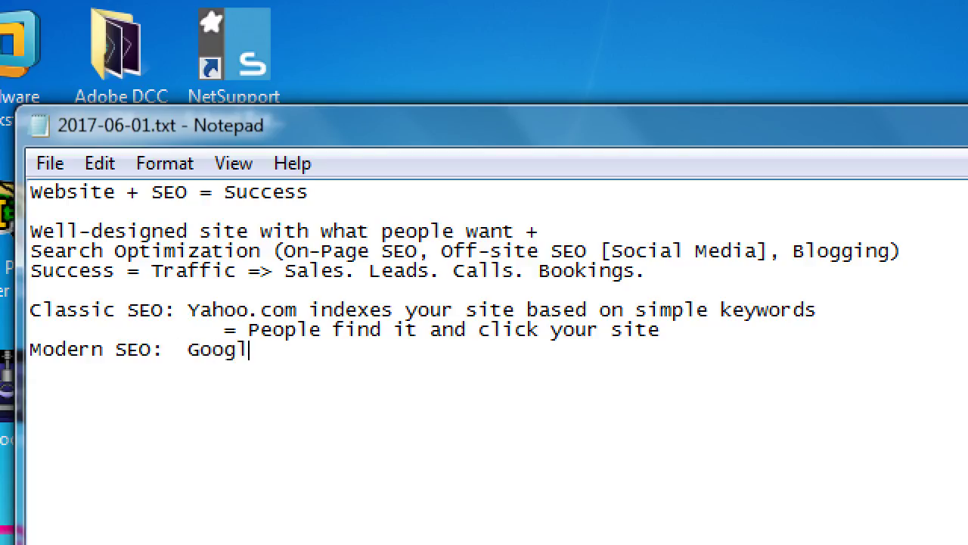
text(e (Bing) Fo)
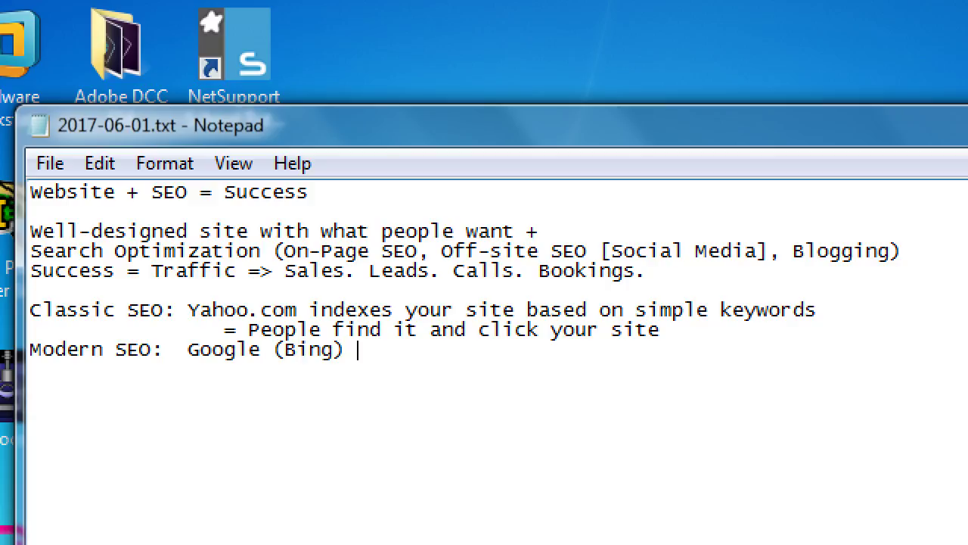
text(cus)
text(on content)
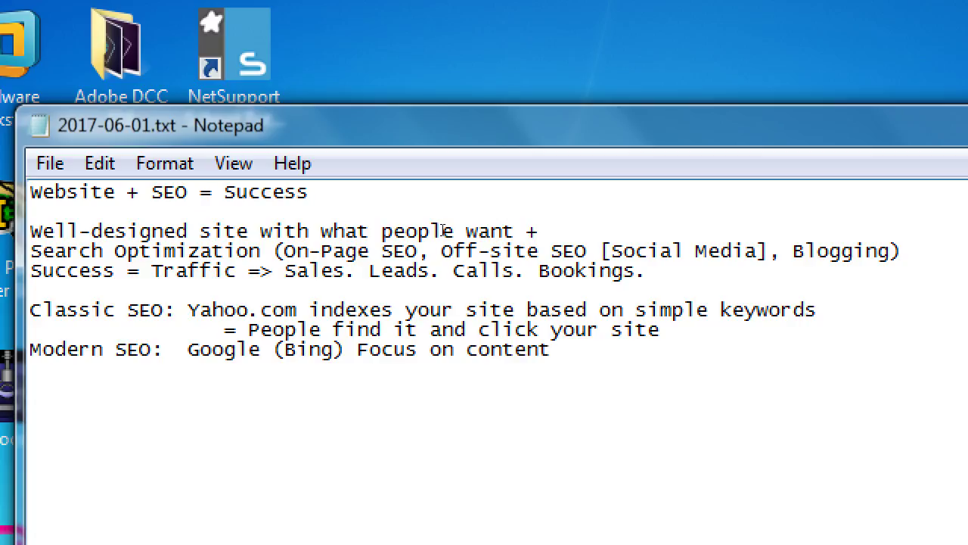
text(!)
key(Left)
key(Left)
key(ctrl+shift+Left)
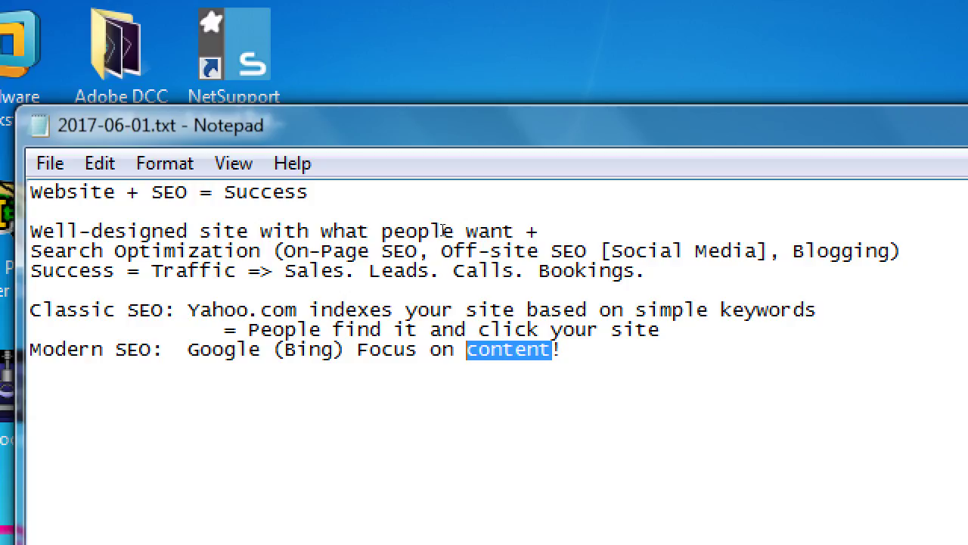
- Under Modern SEO, add the indented lines "On your site: Blogs" and "Off your site: Social Media"
key(End)
key(Return)
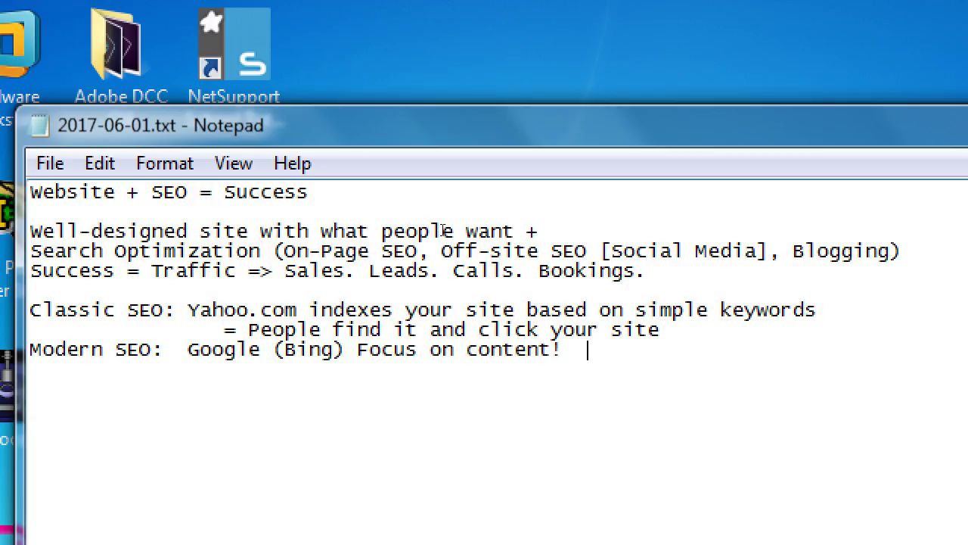
key(Tab)
text(On your site: Blogs)
key(Return)
key(Tab)
text(Off your site: Social Mee)
key(BackSpace)
text(dia)
- Extend the "On your site: Blogs" line with the description "- Articles on content people want to find"
key(Up)
key(Left)
key(Left)
key(Left)
key(Left)
key(Left)
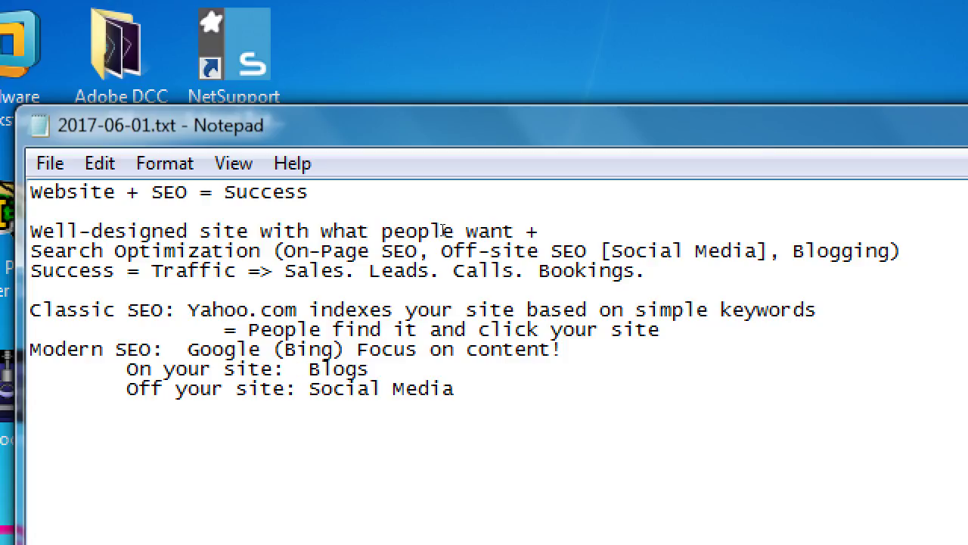
key(End)
key(Tab)
key(Tab)
text(- Articles )
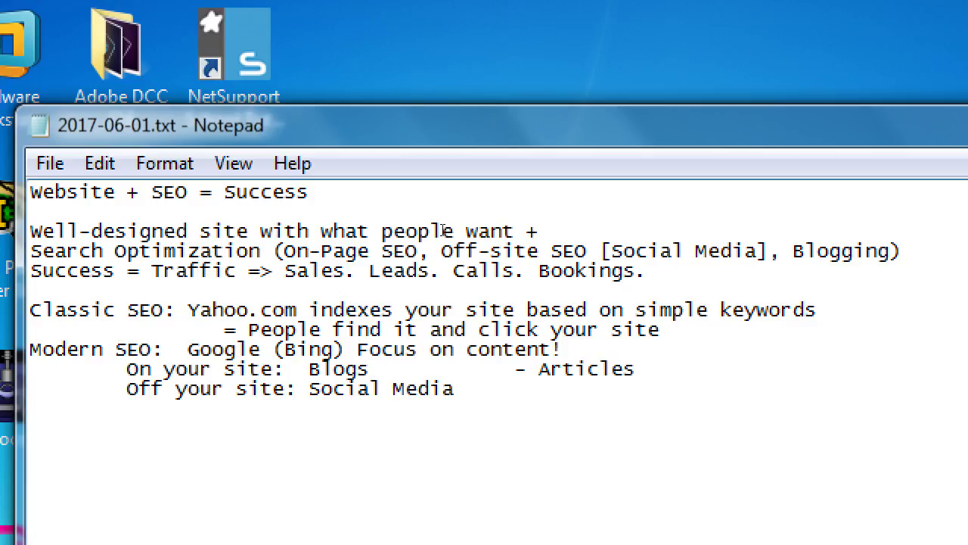
text(on content)
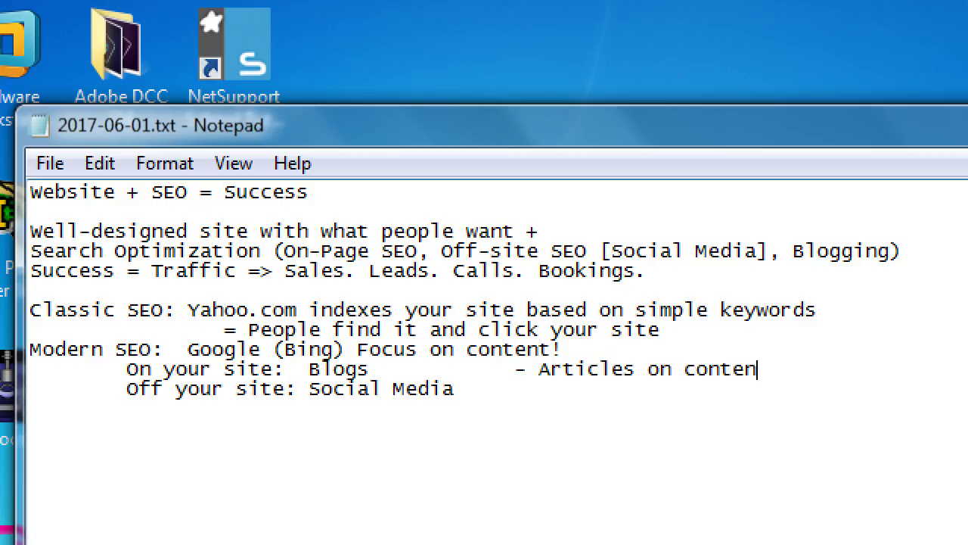
text( poep)
key(BackSpace)
key(BackSpace)
key(BackSpace)
text(eople wna)
key(BackSpace)
key(BackSpace)
text(ant to fi)
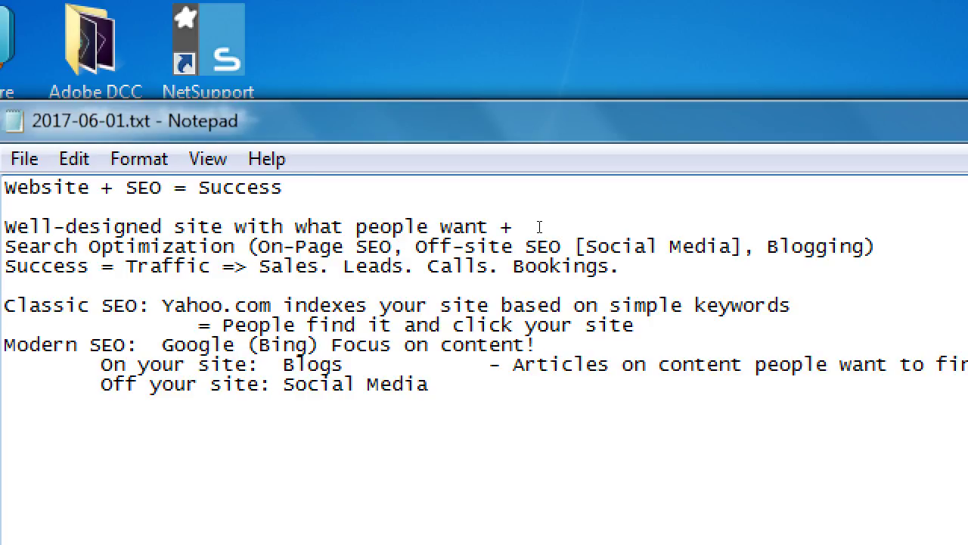
- Below the Blogs line, add the further indented line "Bakery example: Top 5 Sugar Alternatives"
key(Return)
key(Tab)
key(Tab)
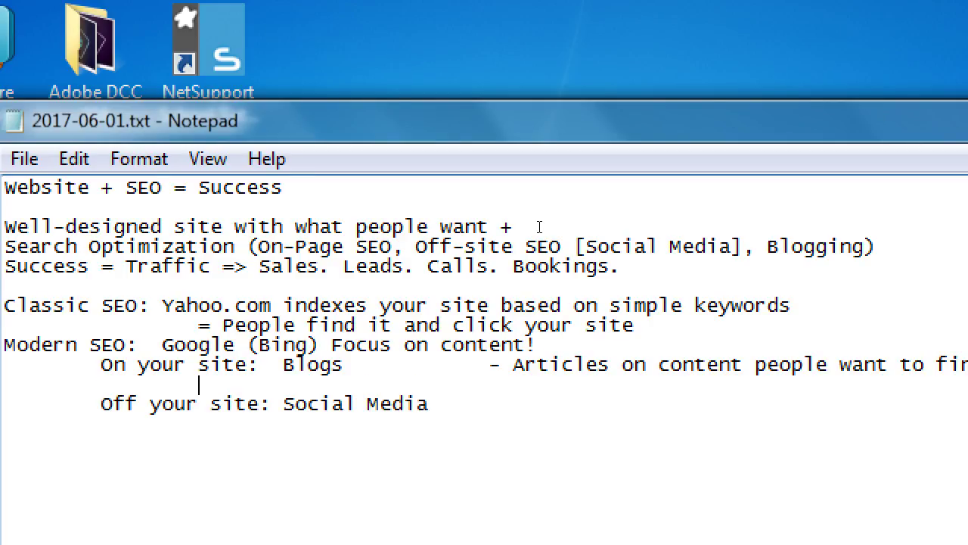
text(Bakery example: )
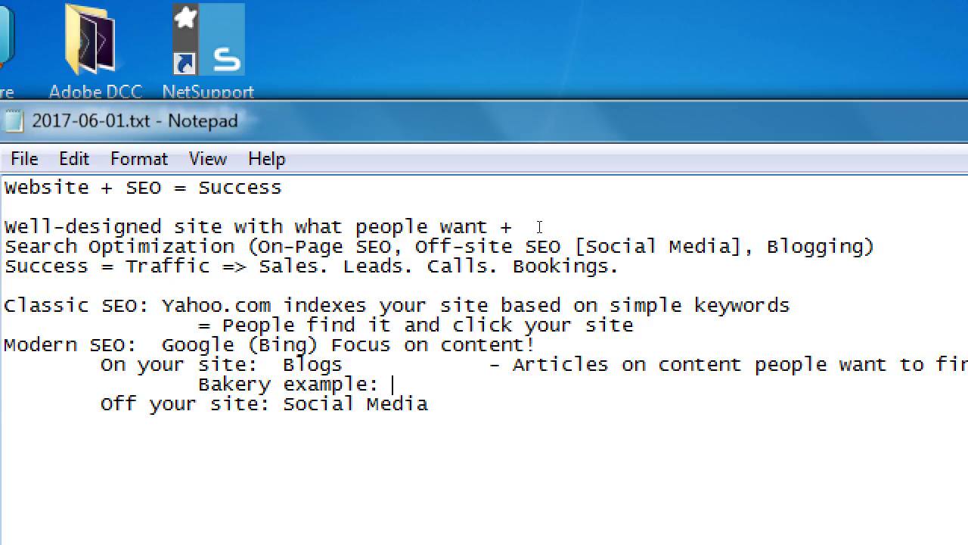
text(Top 5 Suga)
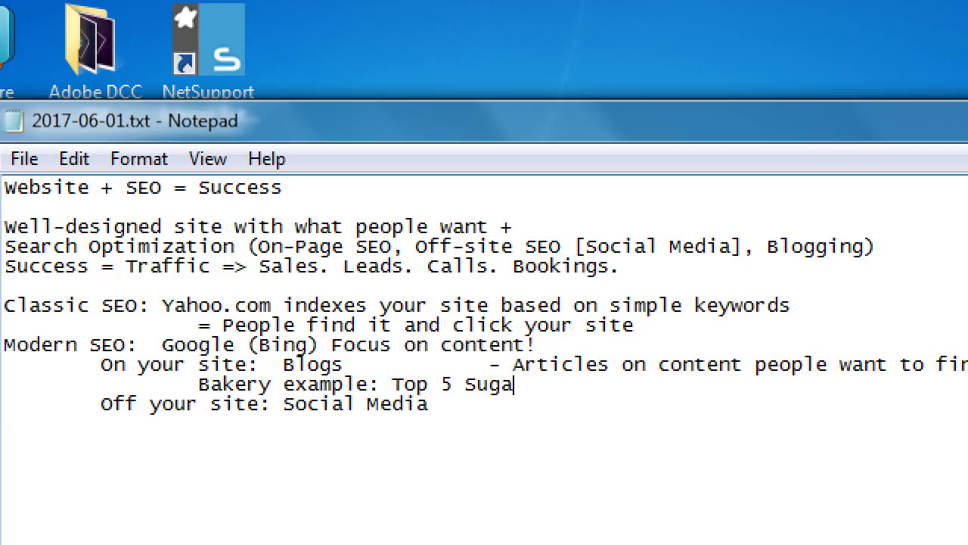
text(r Alternatives)
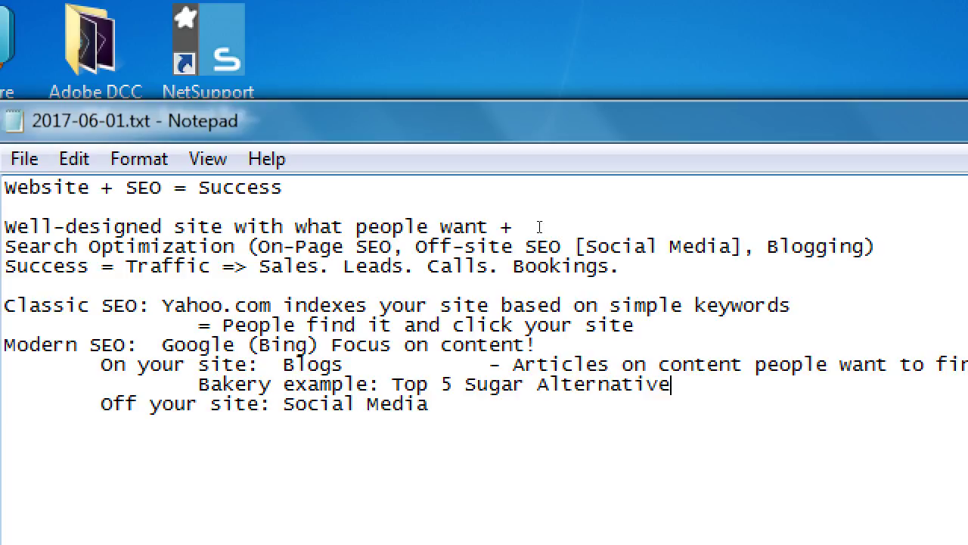
- Add "The Best Chocolate Cookie Recipe" as the second bakery example, aligned under the first article title
key(Return)
key(Tab)
key(Tab)
key(Tab)
key(Tab)
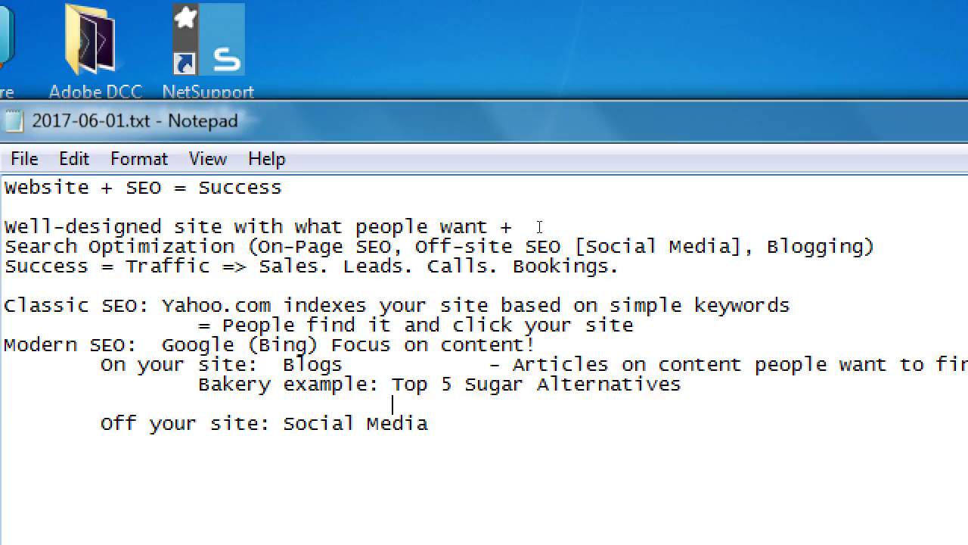
text(The Best Chocol)
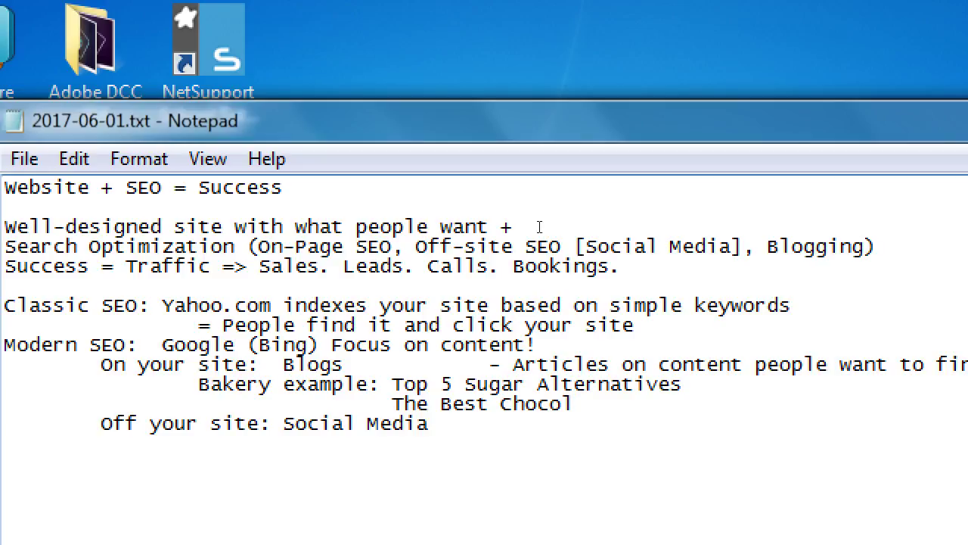
text(ate Cookie R)
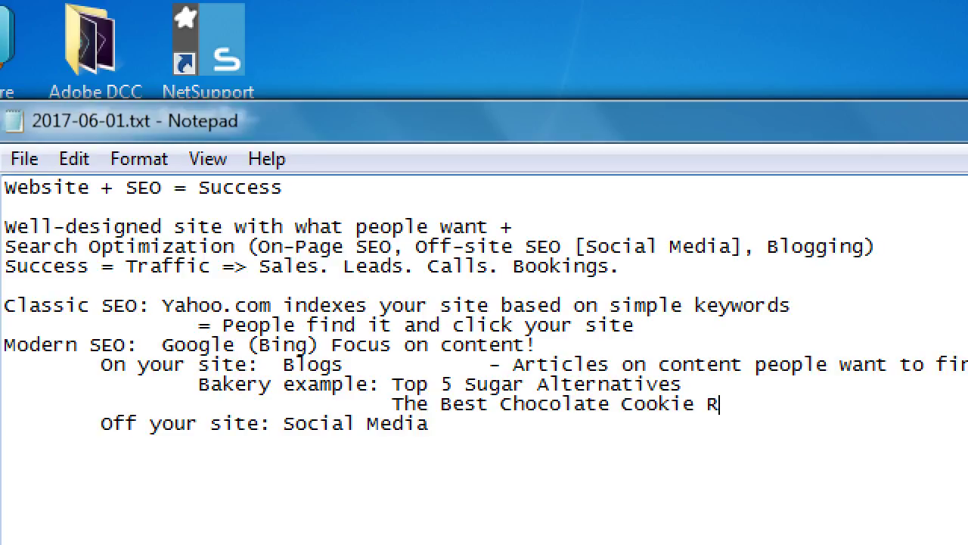
text(ecipe)
- Add "Fresh Baker with Ingredients" as the third bakery example, aligned with the titles above
key(Return)
key(Tab)
key(Tab)
key(Tab)
key(Tab)
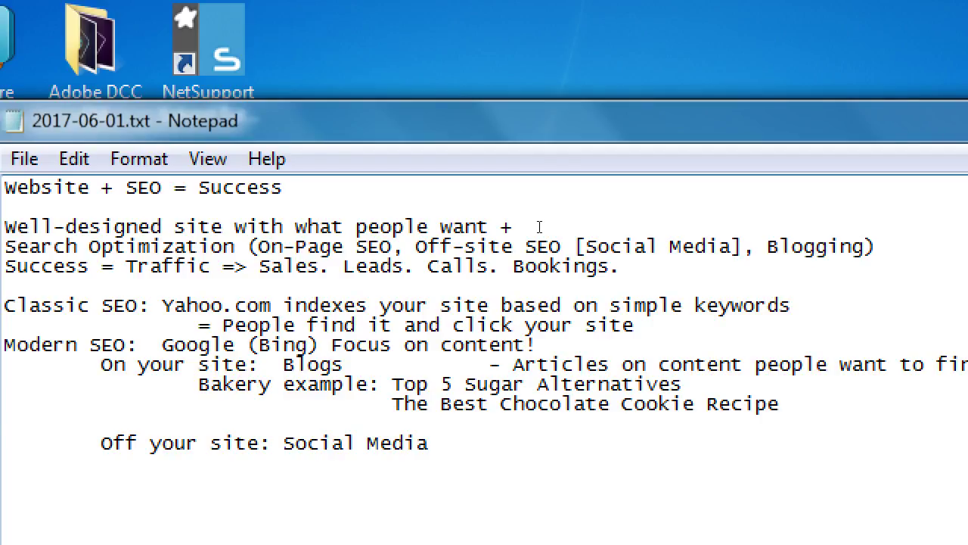
text(R)
key(BackSpace)
text(Fresh Baker)
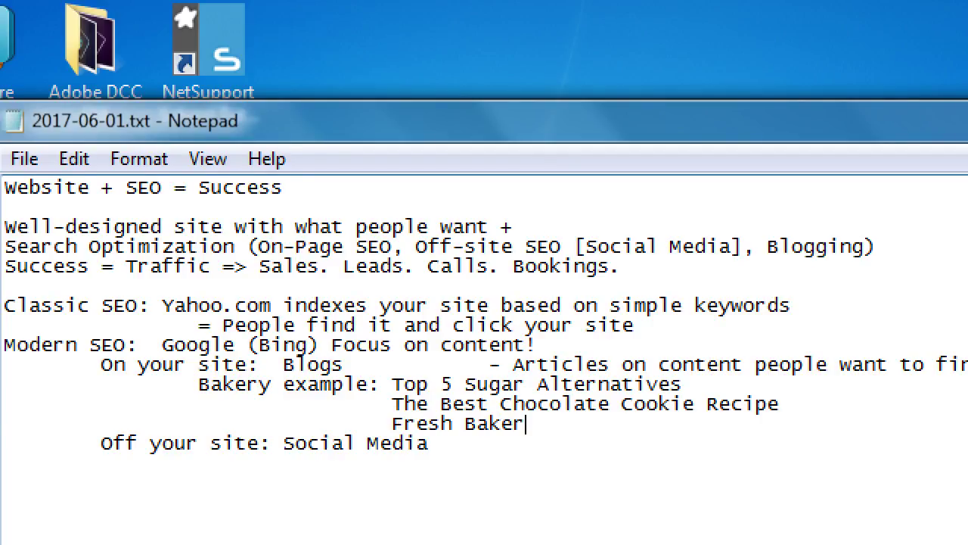
text(with Ingredients)
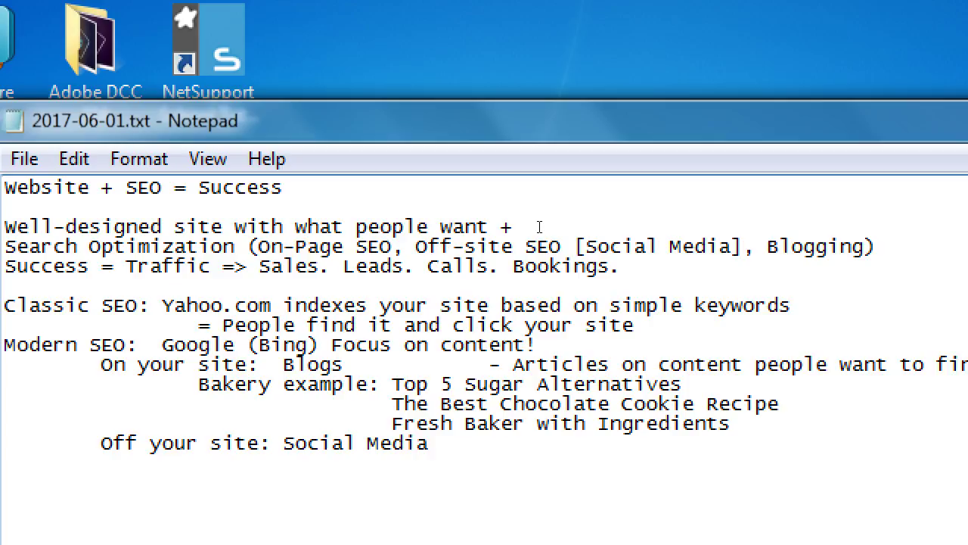
- Add "Low Calorie Sweets" as the fourth bakery example and highlight that title
key(Return)
key(Tab)
key(Tab)
key(Tab)
key(Tab)
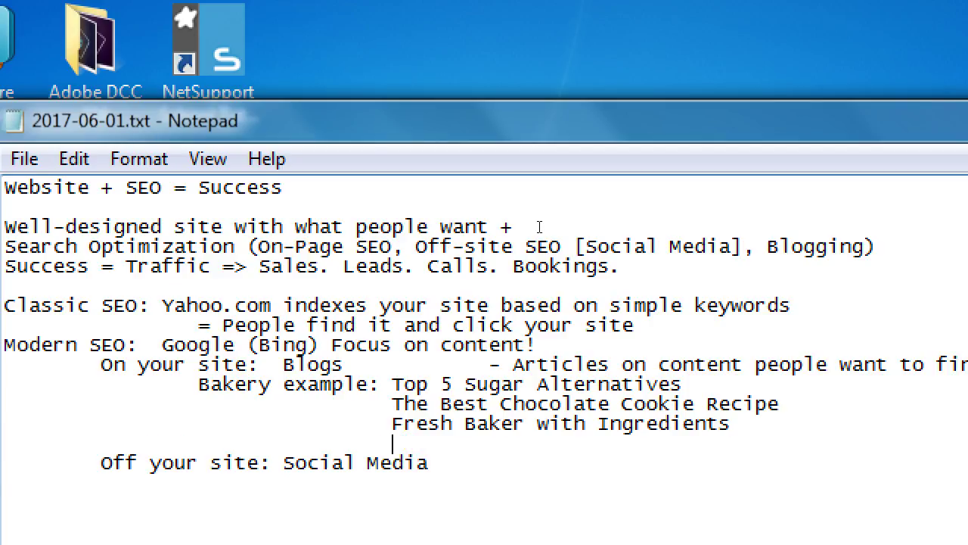
text(Low Calorie Sweets)
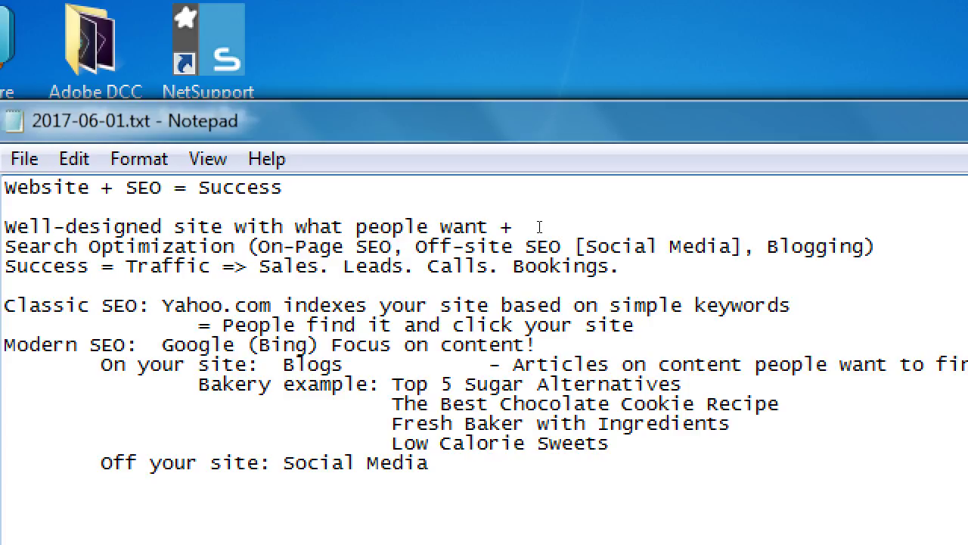
key(ctrl+shift+Left)
key(ctrl+shift+Left)
key(ctrl+shift+Left)
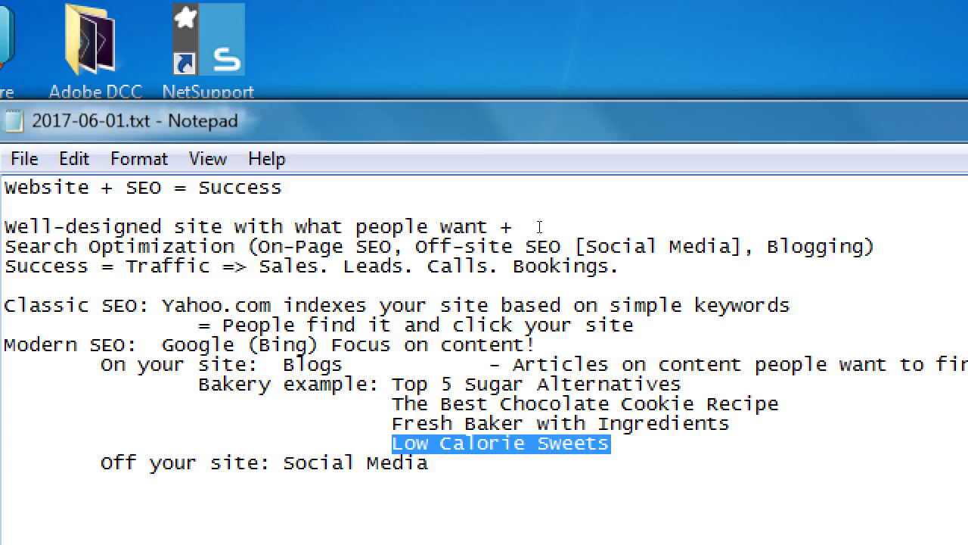
- Highlight all four bakery article titles, from "Top 5 Sugar Alternatives" through "Low Calorie Sweets"
key(Up)
key(Down)
key(End)
key(shift+Up)
key(shift+Up)
key(shift+Up)
key(shift+Up)
key(shift+Left)
key(shift+Down)
key(shift+Left)
key(shift+Left)
key(shift+Left)
key(shift+Left)
key(shift+Left)
key(shift+Left)
key(shift+Left)
key(shift+Left)
key(shift+Left)
key(shift+Left)
key(shift+Left)
key(shift+Left)
key(shift+Left)
key(shift+Left)
key(shift+Left)
key(shift+Left)
key(shift+Left)
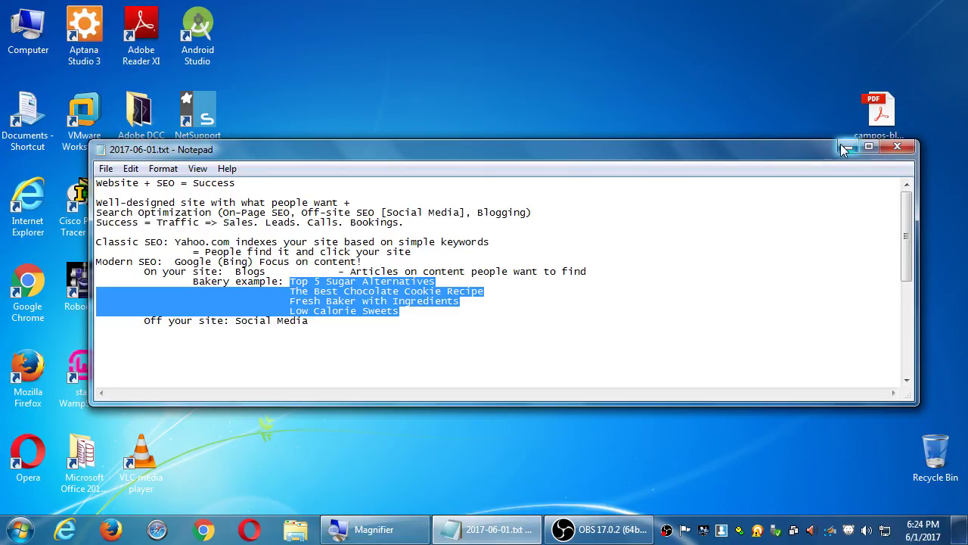
- Under "Off your site: Social Media", add the indented entries "Facebook.com" and "LinkedIn" on separate lines
click(357, 332)
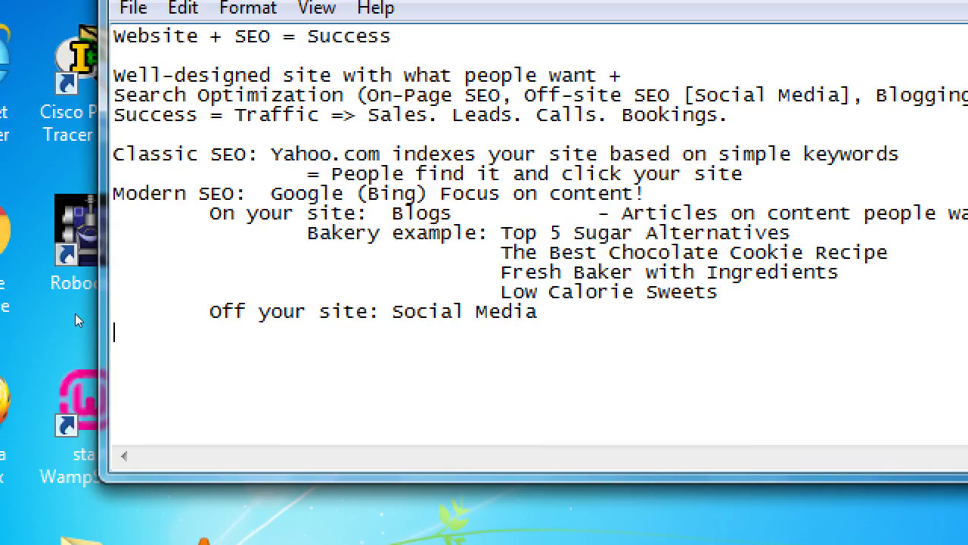
key(Tab)
key(Tab)
text(Facebook.co)
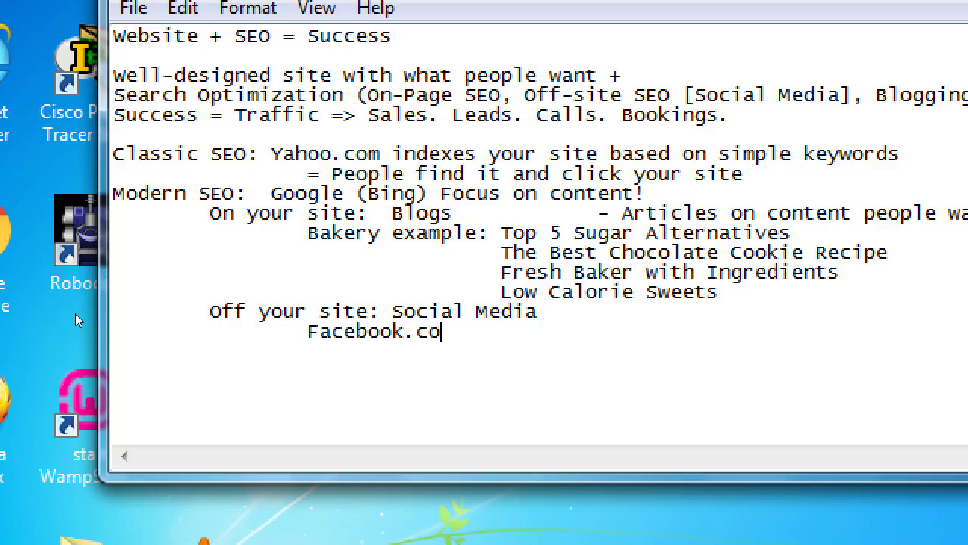
text(m)
key(Return)
key(Tab)
key(Tab)
text(LinkedIn)
- Add "Twitter" and "Instagram" as two more indented entries in the social media list
key(Return)
key(Tab)
key(Tab)
text(Twitter)
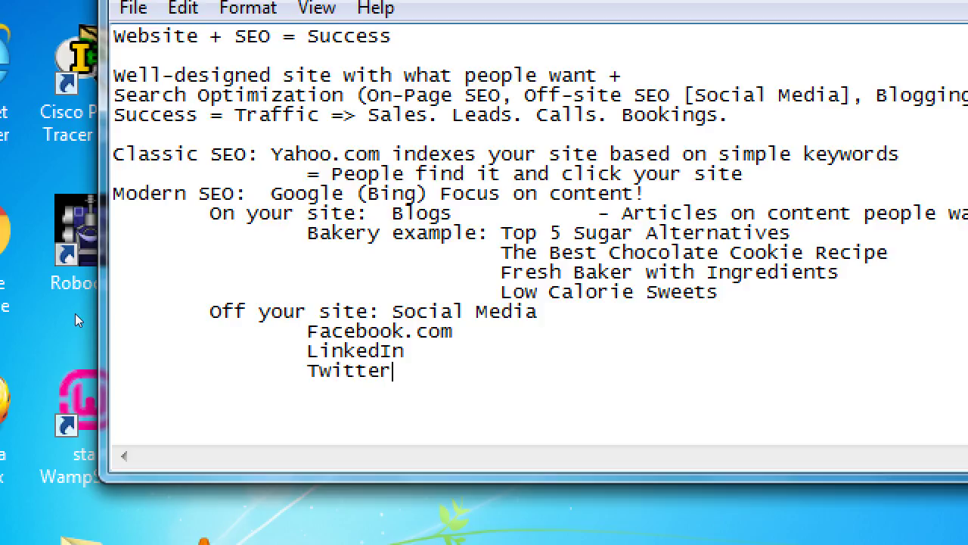
key(Return)
key(Tab)
key(Tab)
text(Instagram)
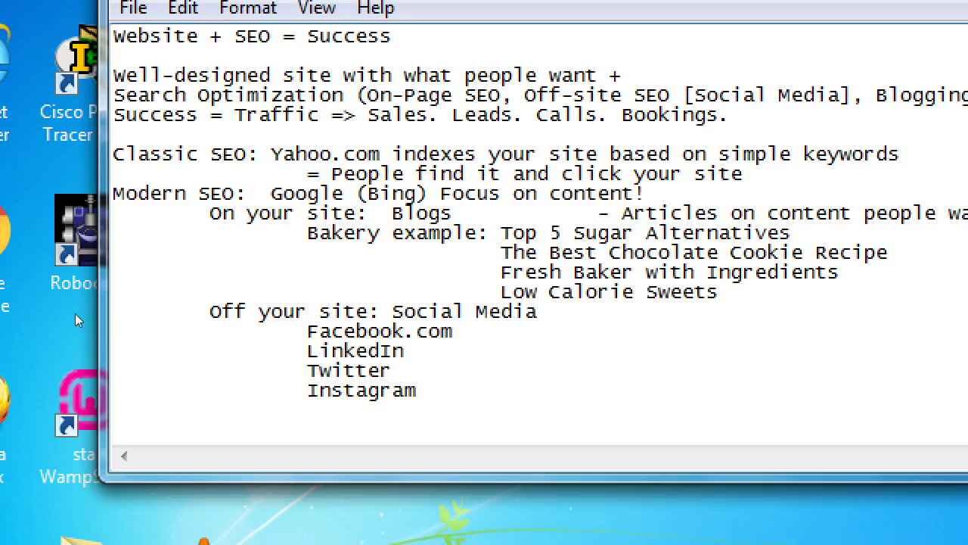
- Add the description "- Business-based" after LinkedIn in the social media list
key(Up)
key(Up)
key(Right)
key(Tab)
text(- Business-based)
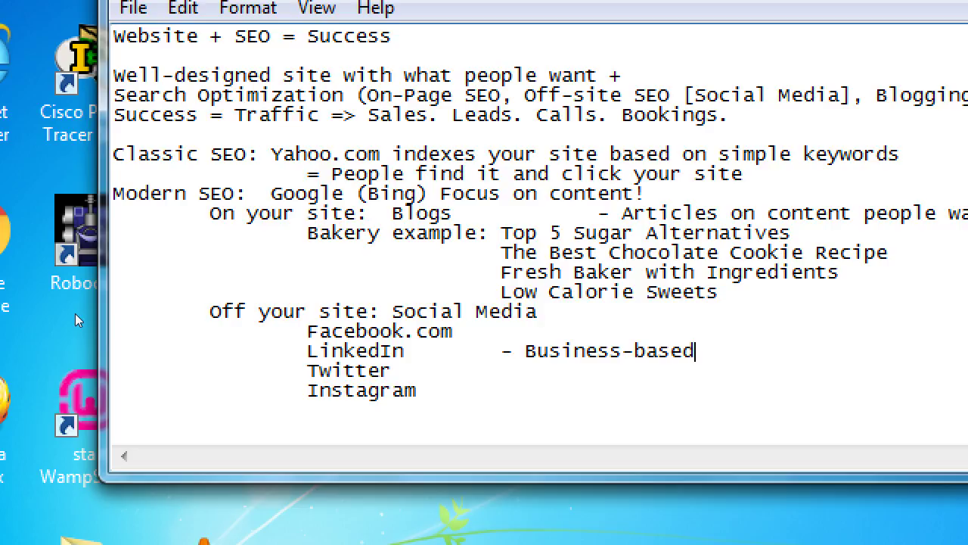
- Add the description '- Visual. "Youth"' after Instagram, with "Youth" in quotation marks
key(Down)
key(Down)
key(End)
key(Tab)
text(-)
text(Visual. Yout)
key(BackSpace)
key(BackSpace)
key(BackSpace)
key(BackSpace)
text("Youth")
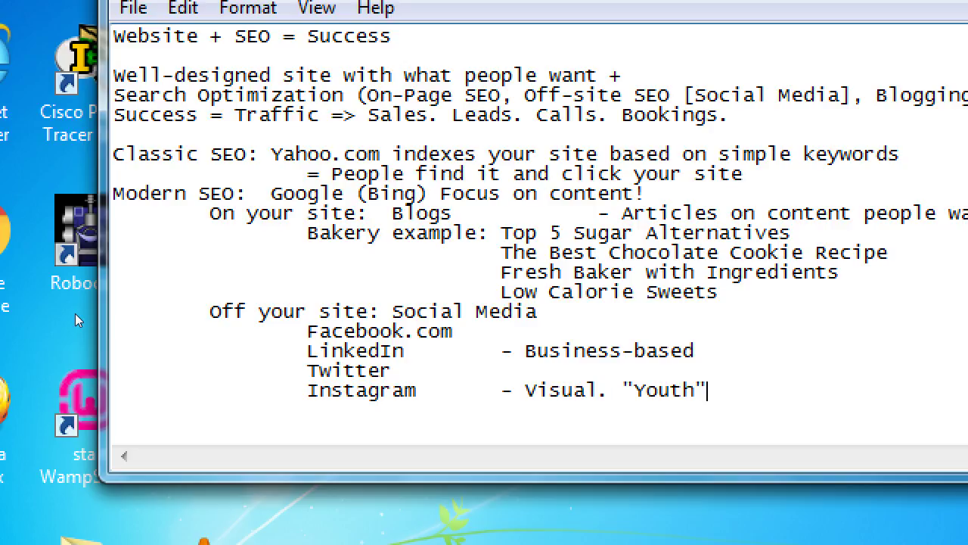
- Add the description "- Real-time news" after Twitter and '- "EVeryone"' after Facebook.com, aligned with the other descriptions
key(Tab)
key(Tab)
text(-)
text(Real-time)
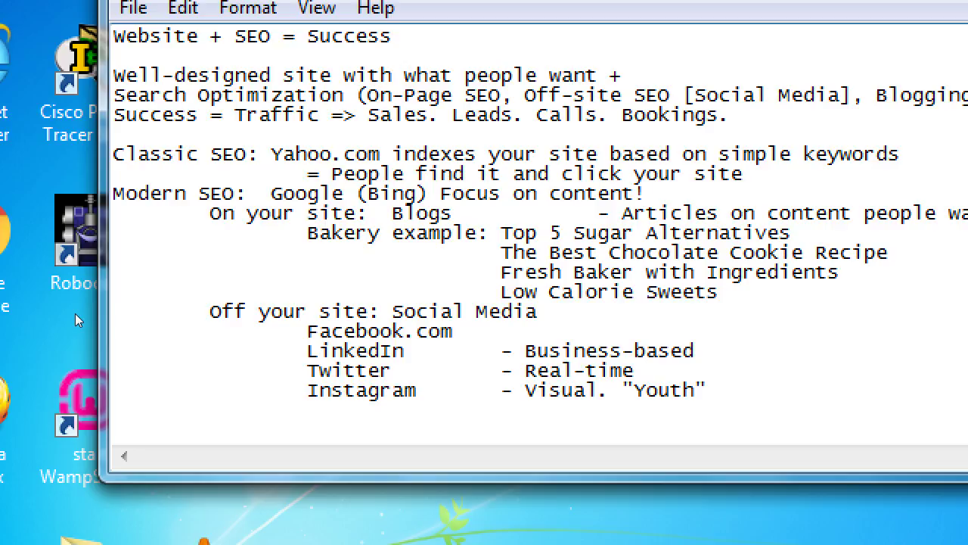
text( news)
key(Tab)
text(- "EVeryone")
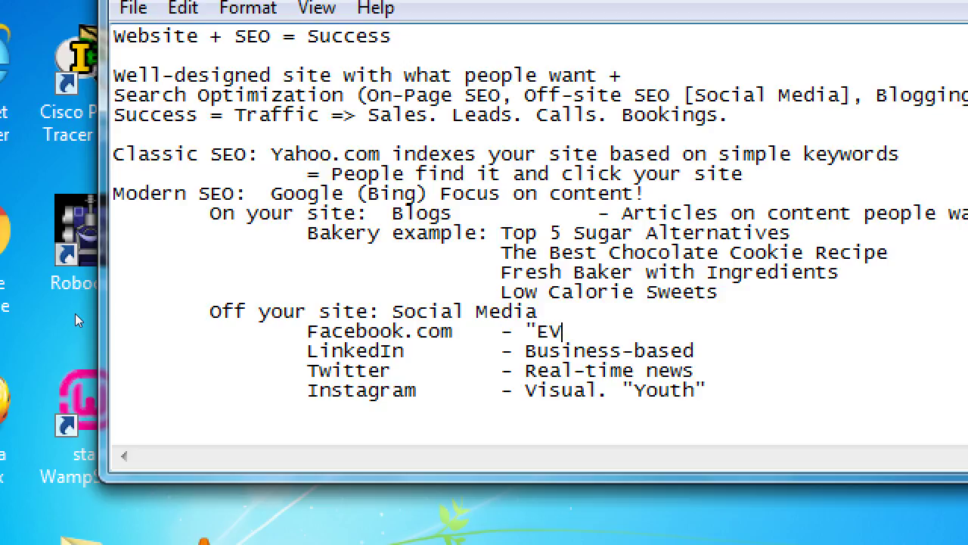
- Add "Pinterest" as a new indented entry below Instagram in the social media list
key(Down)
key(Down)
key(Down)
key(End)
key(Return)
key(Tab)
key(Tab)
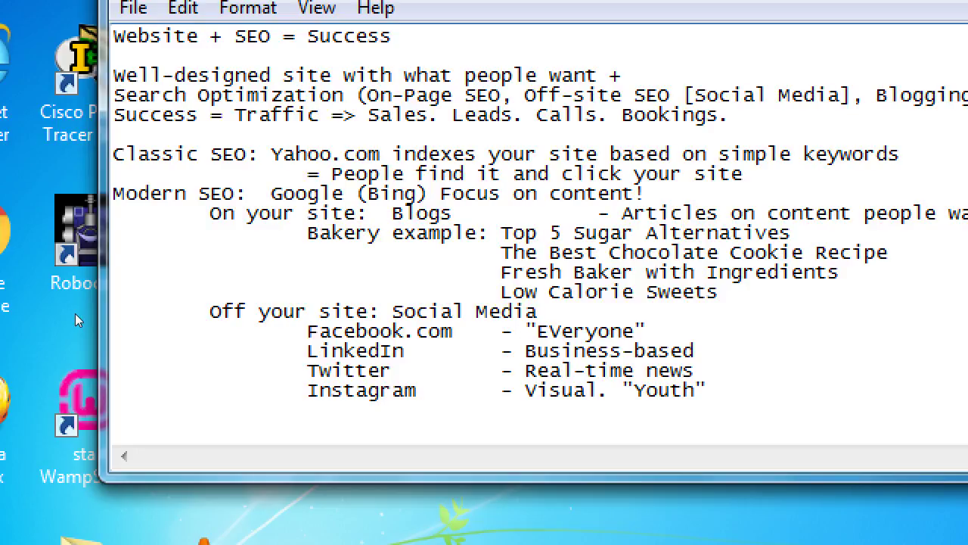
text(Pinterest)
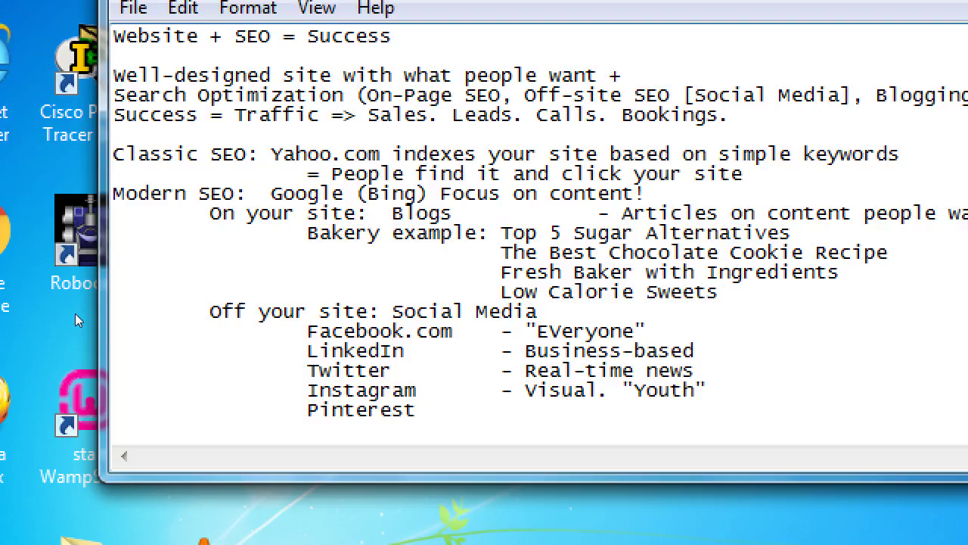
- Add the user figure "~2Billion" in a new column at the end of the Facebook.com line
key(Up)
key(Up)
key(Up)
key(Up)
key(Up)
key(Down)
key(End)
key(Tab)
key(Tab)
text(!)
key(BackSpace)
text(~2Billion)
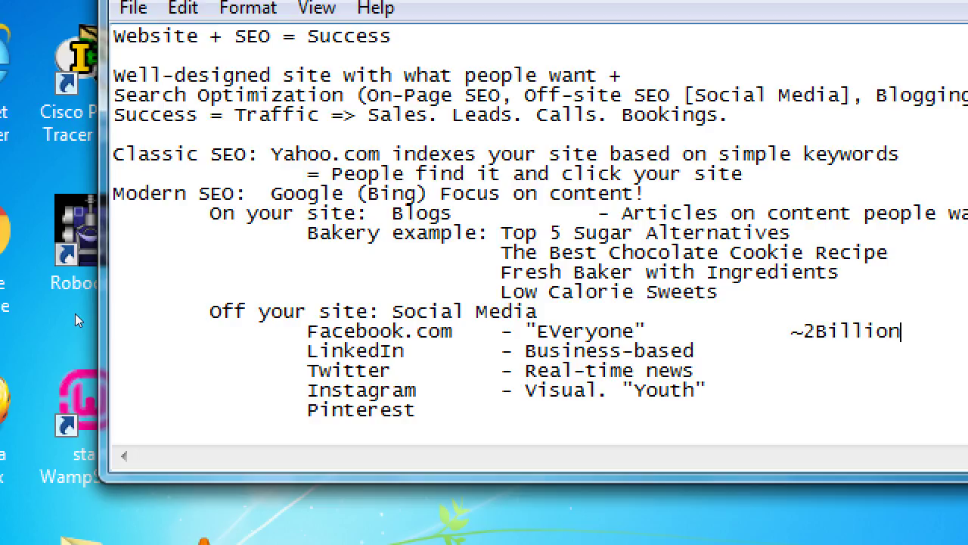
- Add the figures "100-500million" on the LinkedIn line and "330milion" on the Twitter line, aligned with Facebook's figure
key(Tab)
key(Tab)
key(BackSpace)
text(100-500million)
key(Tab)
text(33)
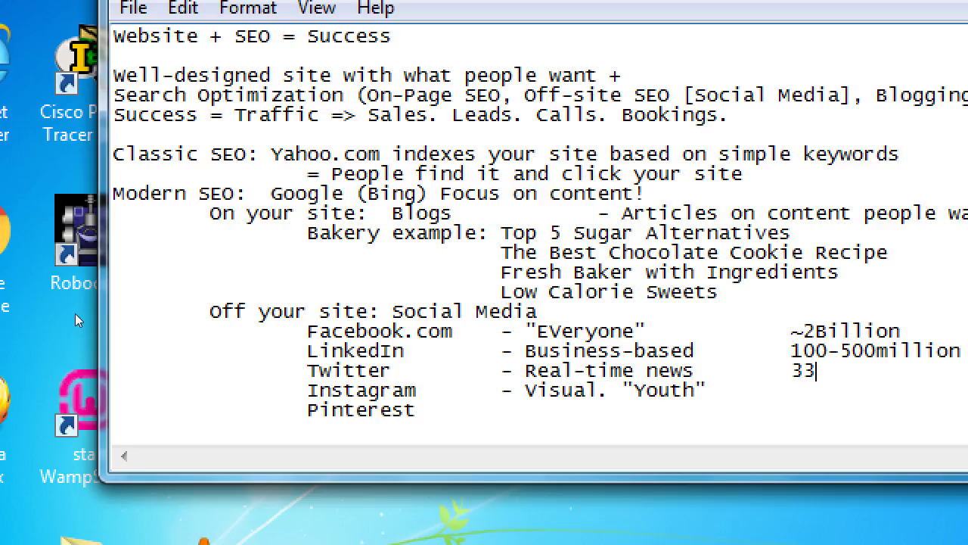
text(0milion)
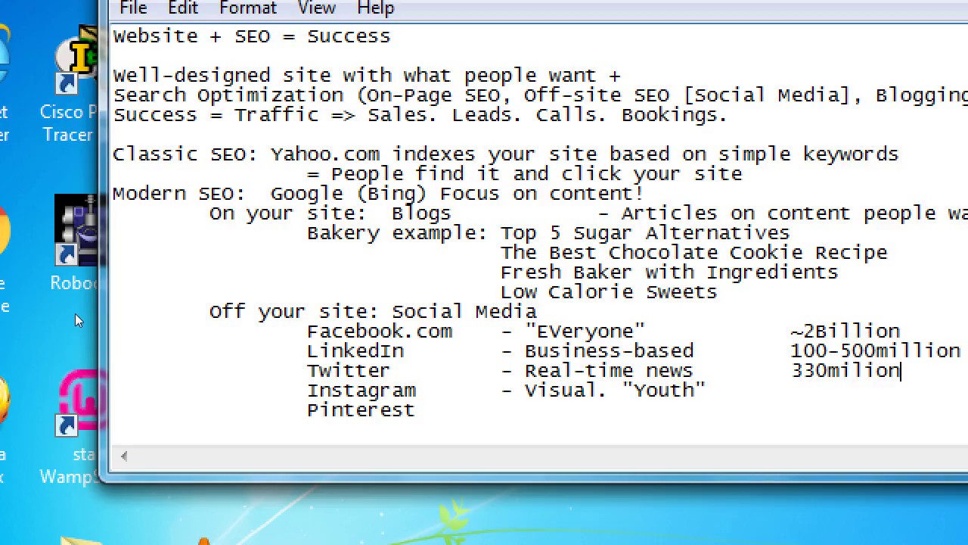
- Add the user figure "600million" on the Instagram line, aligned with the figures above
key(Down)
key(Tab)
text(600mil)
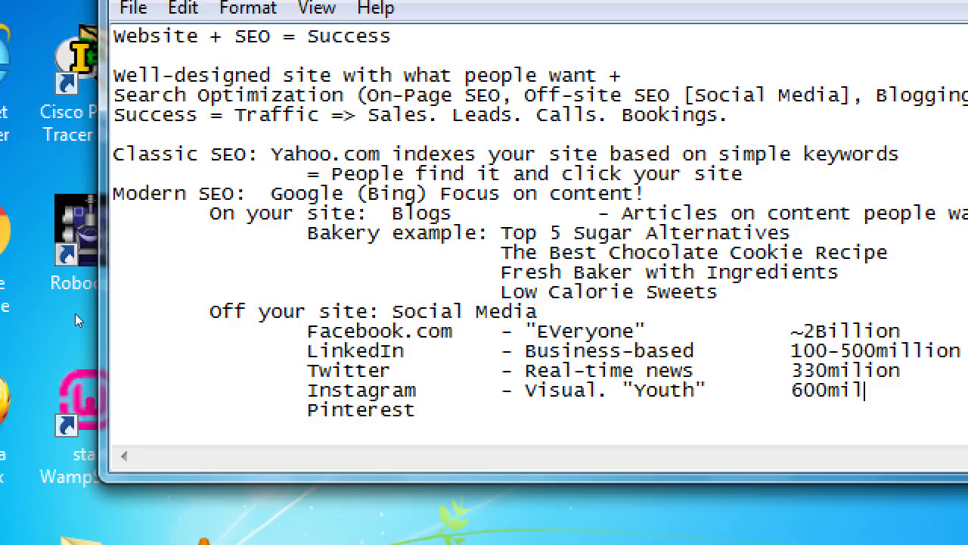
text(lion)
- Add a dash after Pinterest and the user figure "200million" on the same line, aligned with the other columns
key(Down)
key(Tab)
key(Tab)
key(BackSpace)
key(Tab)
key(Tab)
key(Tab)
text(200m)
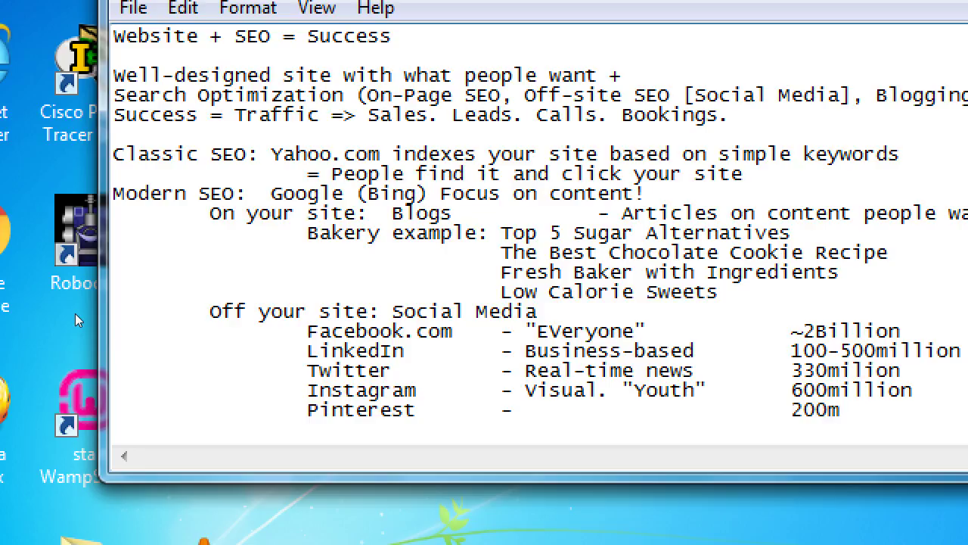
text(illion)
- Add the description "Female-focused" after Pinterest's dash and realign its user figure with the column above
key(Left)
key(Left)
key(Left)
key(Left)
key(Left)
key(Left)
key(Left)
key(Left)
key(Left)
key(Left)
key(Left)
key(Left)
text(Fe)
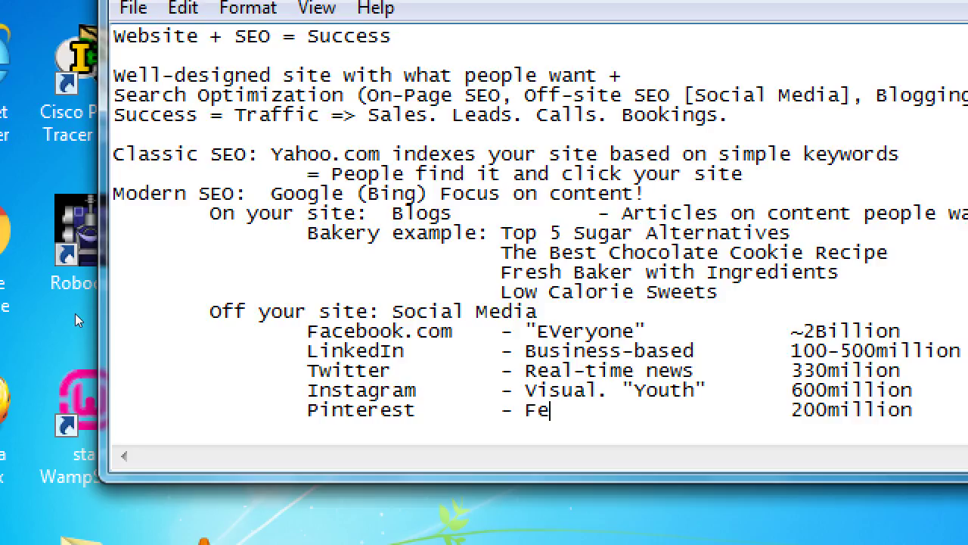
text(male-focus)
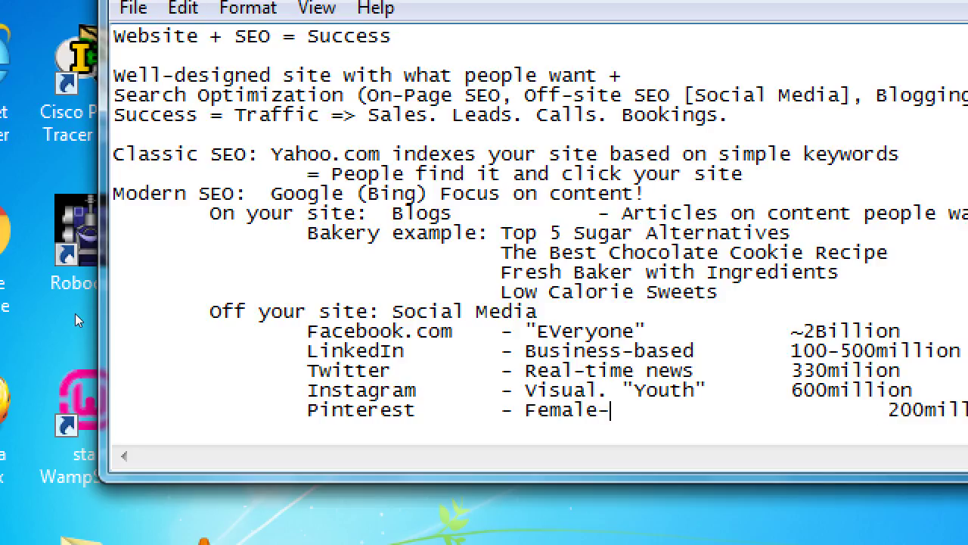
text(ed)
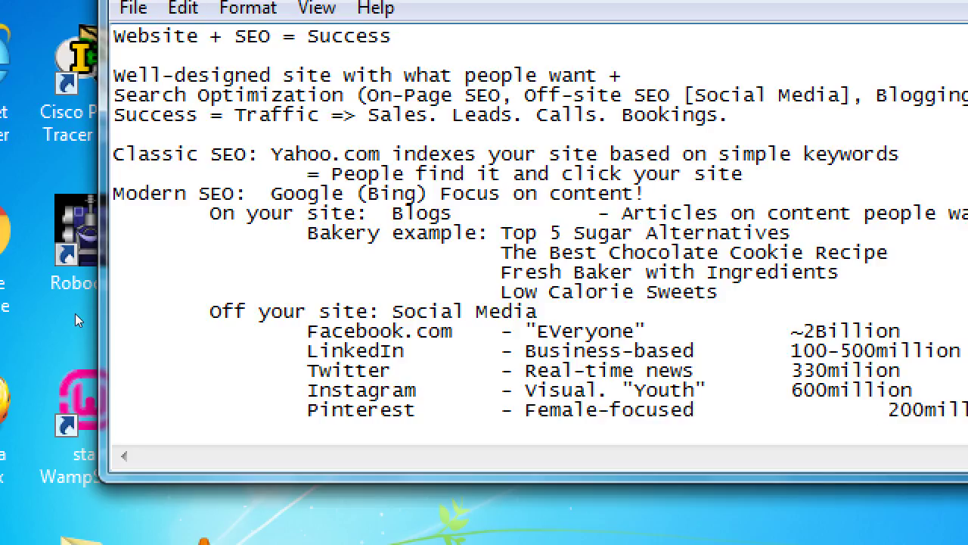
key(Delete)
- Examine the "Social Media for Your Business Sequence" course outline at the end of the notes
key(End)
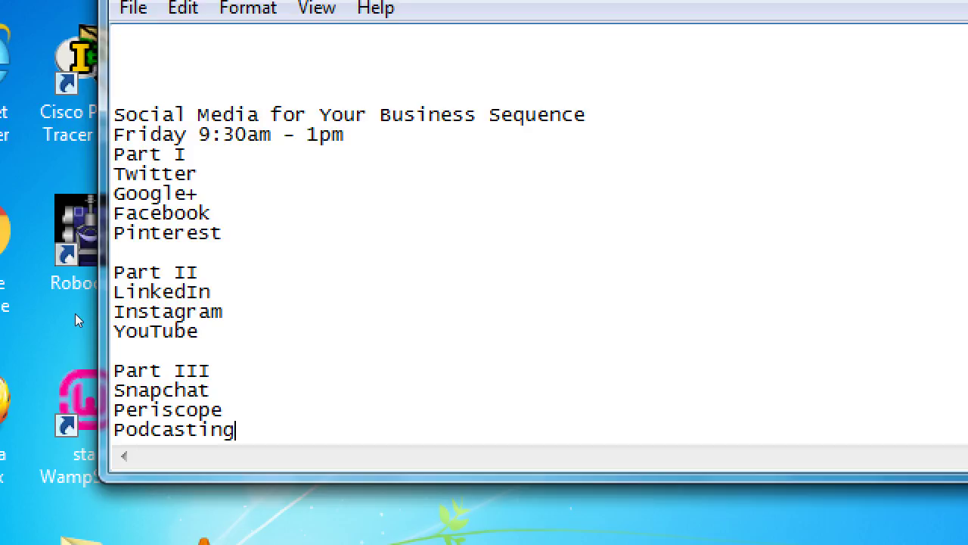
key(Return)
key(Up)
key(Up)
key(Up)
key(Up)
key(Up)
key(Up)
key(Up)
key(Up)
key(Up)
key(Up)
key(Up)
key(Up)
key(Up)
key(Up)
key(Up)
key(Up)
key(Up)
key(Up)
key(Up)
key(Up)
key(Up)
key(Up)
key(Up)
key(Up)
key(Up)
key(Up)
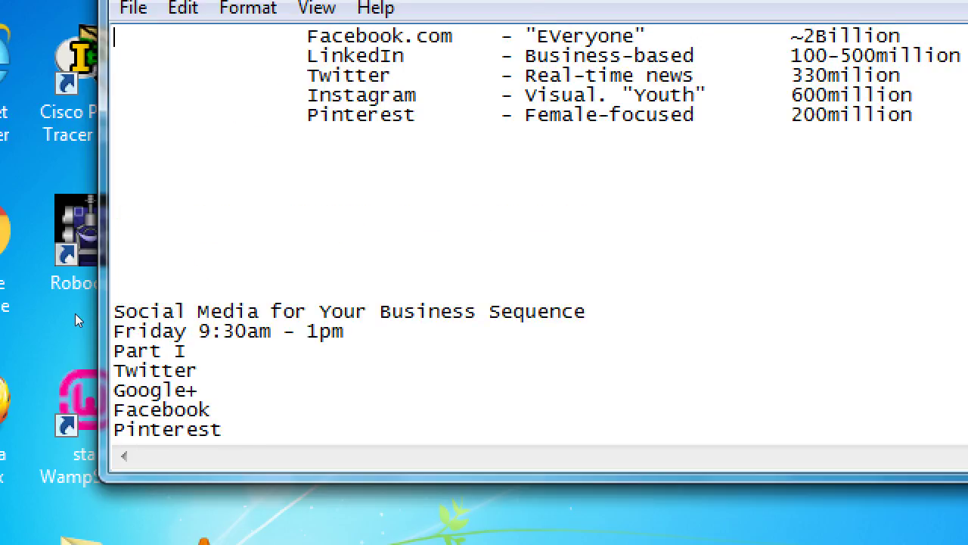
- Add an indented "Google+" entry below Pinterest with the description "- Tech-focused" and the user figure "100-300million"
key(Down)
key(Down)
key(Down)
key(Down)
key(Down)
key(Down)
key(Down)
key(Down)
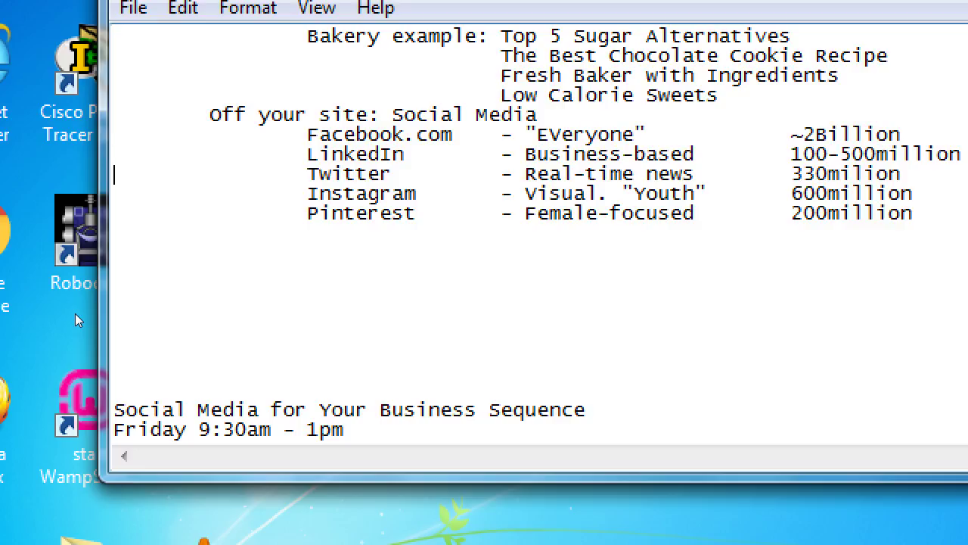
key(Tab)
key(Tab)
text(Google+         )
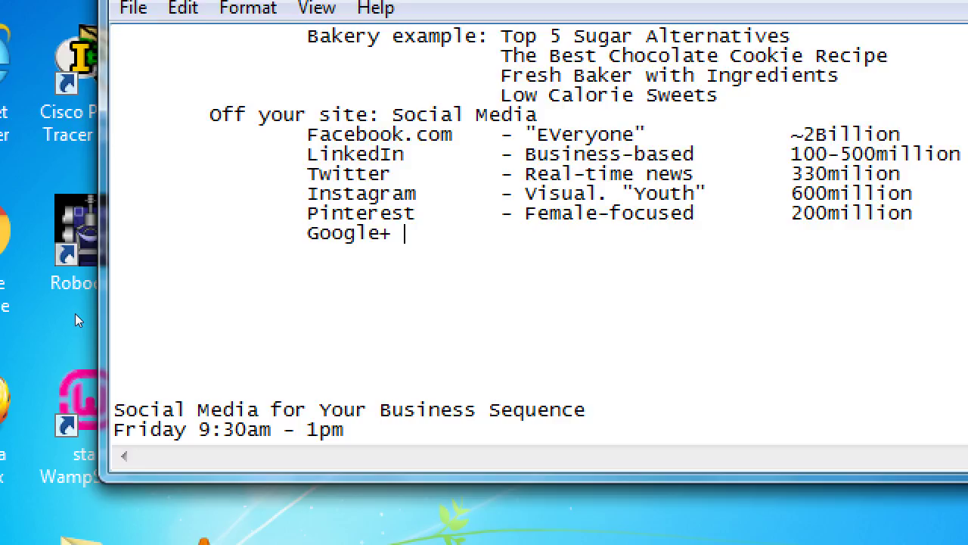
text(- Tech-focused)
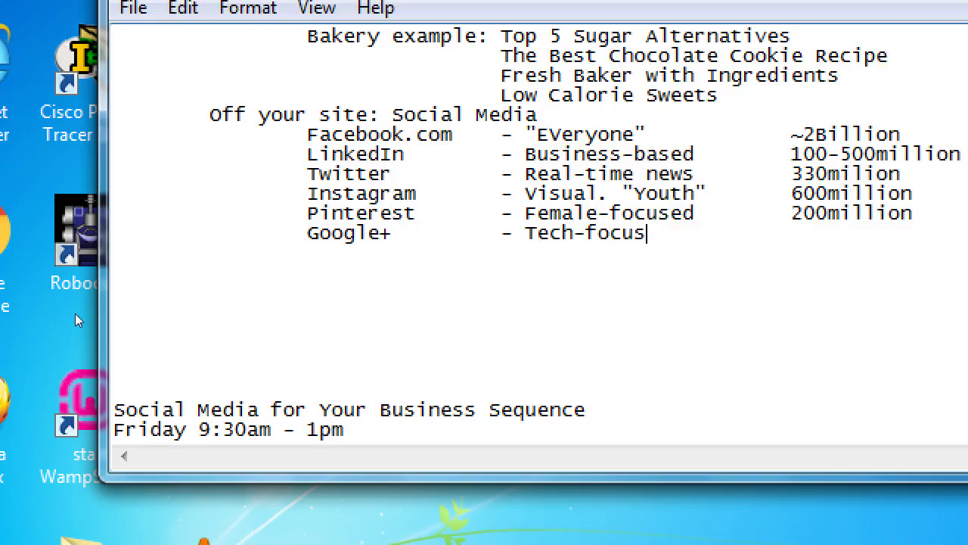
key(Tab)
text(100-)
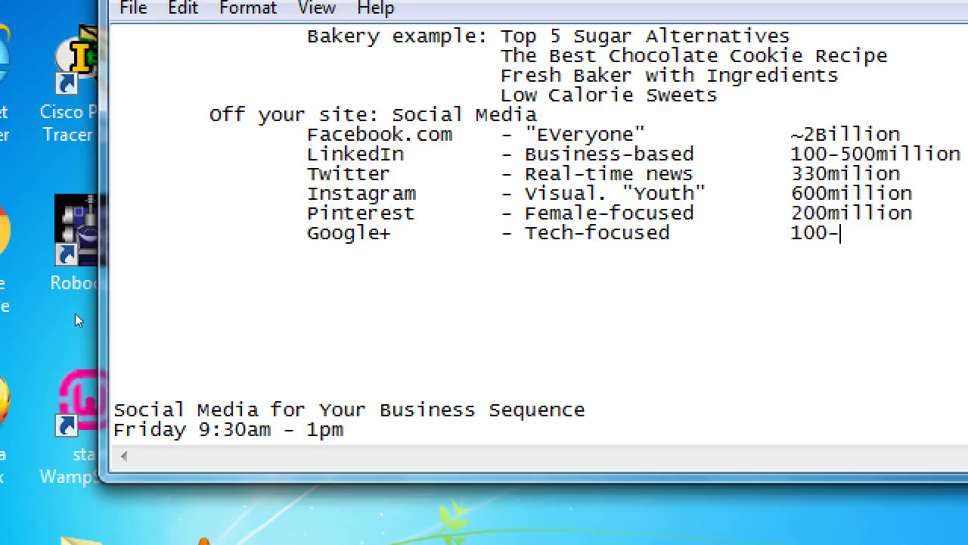
text(300million)
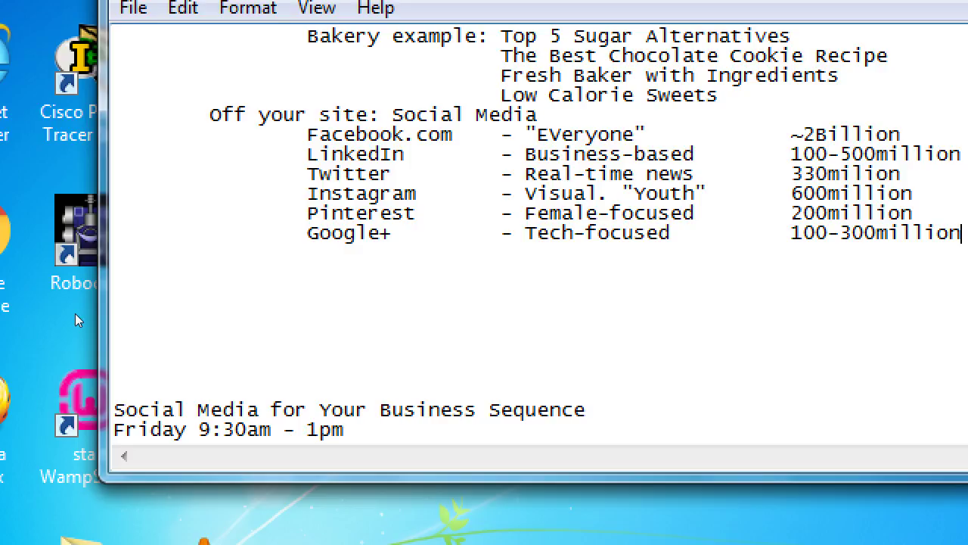
- Add an indented "Snapchat" entry below Google+ with the user figure "180million" in the last column
key(shift+Home)
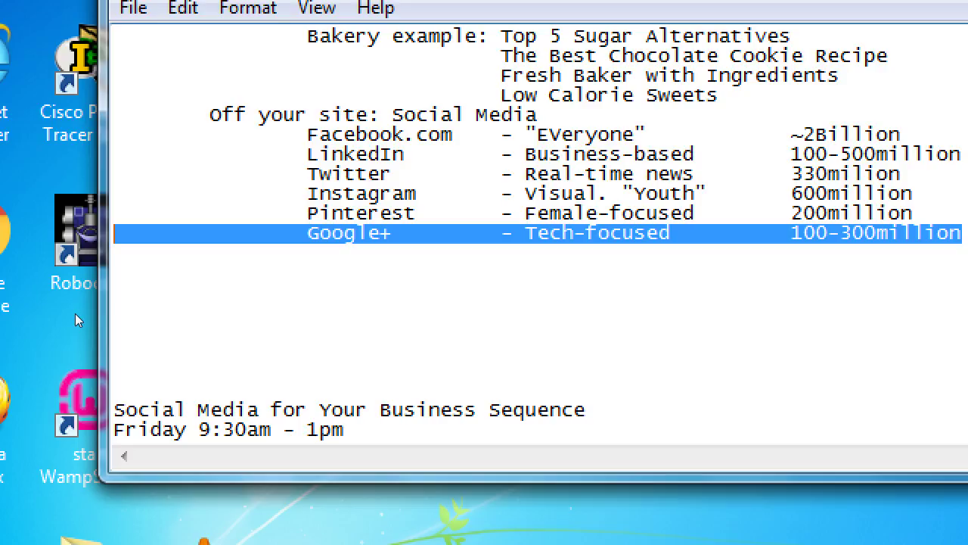
key(End)
key(Return)
key(Tab)
key(Tab)
text(Snapchat)
key(Tab)
key(Tab)
key(Tab)
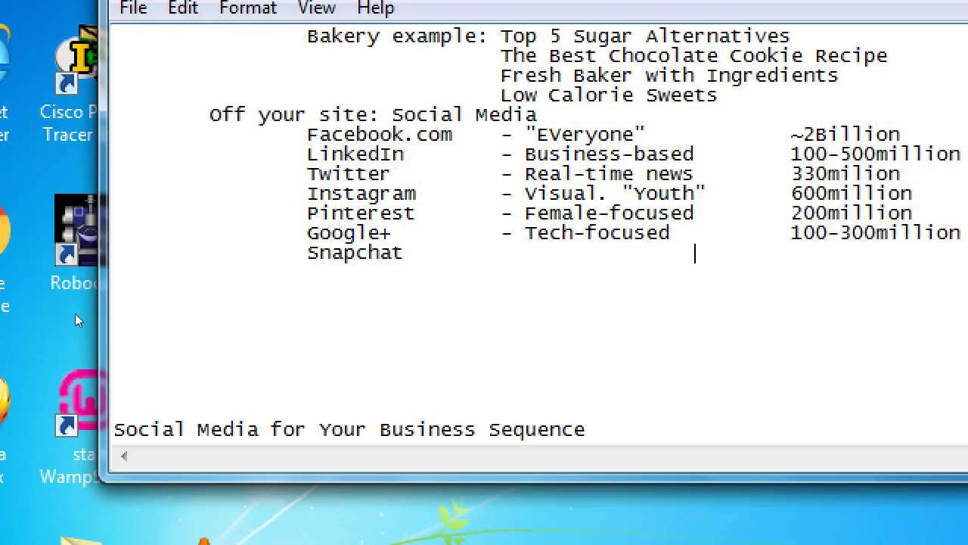
key(Tab)
key(Tab)
text(180million)
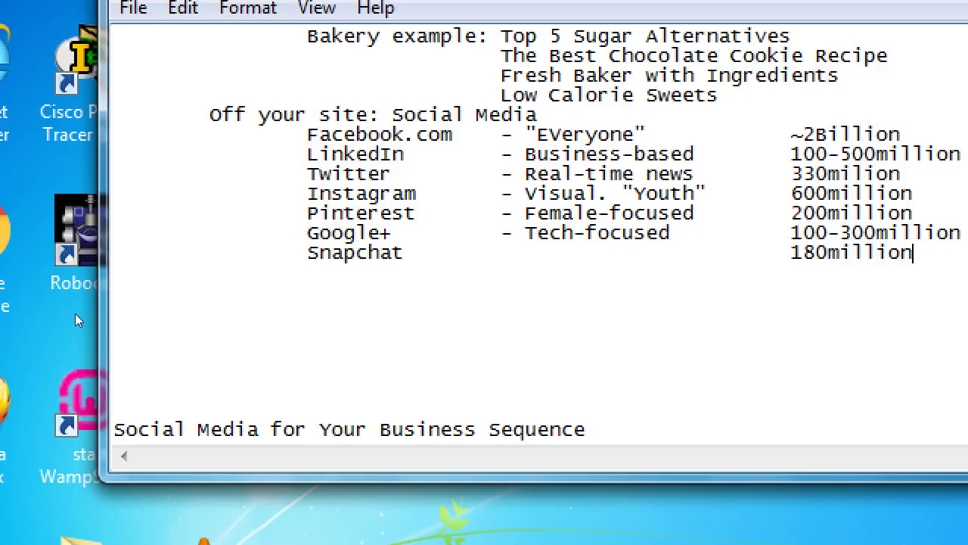
- Add the description "- Multimedia" after Snapchat, aligned with the other descriptions
key(Left)
key(Left)
key(Left)
key(Left)
key(Left)
key(Left)
key(Left)
key(Left)
key(Left)
key(Left)
key(Left)
key(Left)
text(Yout)
key(BackSpace)
key(BackSpace)
key(BackSpace)
key(BackSpace)
text(Multimedia)
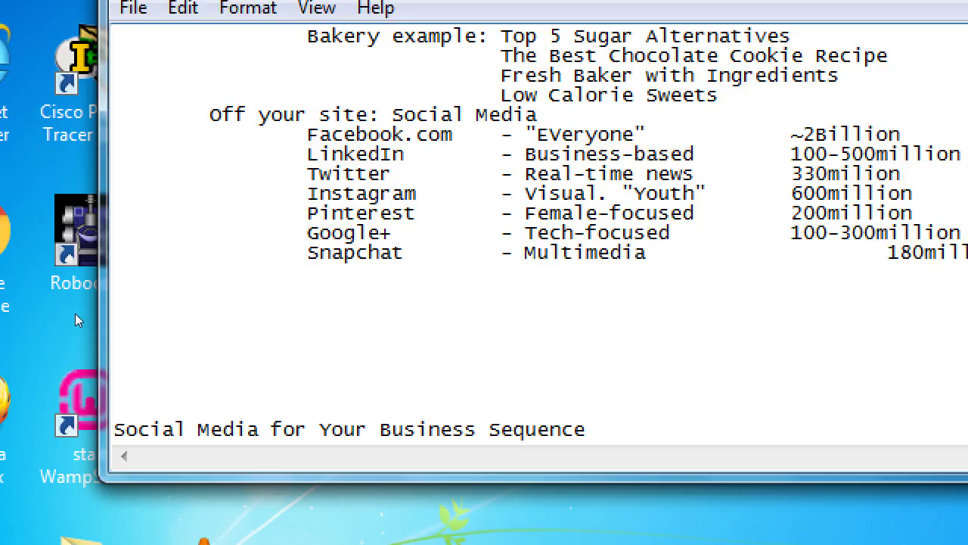
- Extend the Snapchat description with ", youthful" and realign its user figure with the column above
text(, youtful)
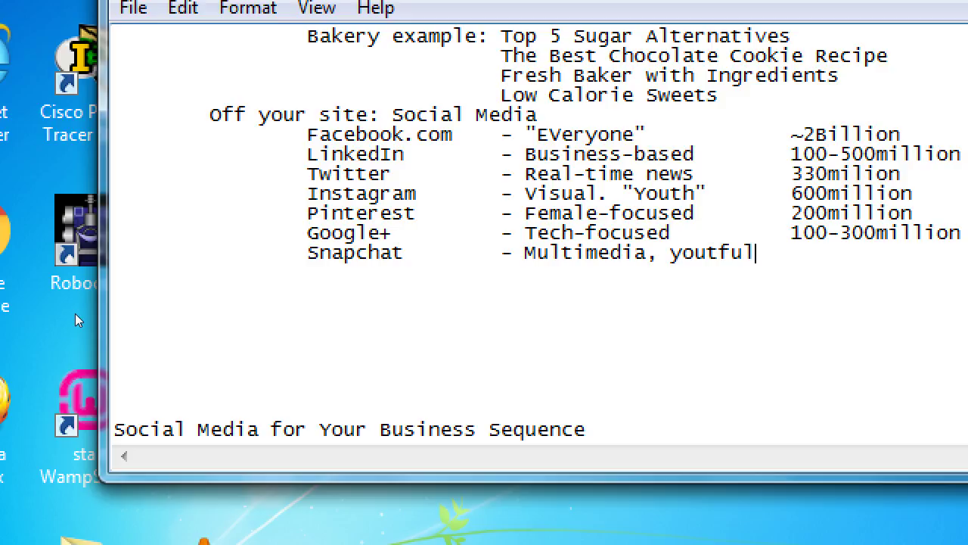
key(Delete)
key(Delete)
key(Left)
key(Left)
key(Left)
text(h)
key(Right)
key(Right)
key(Right)
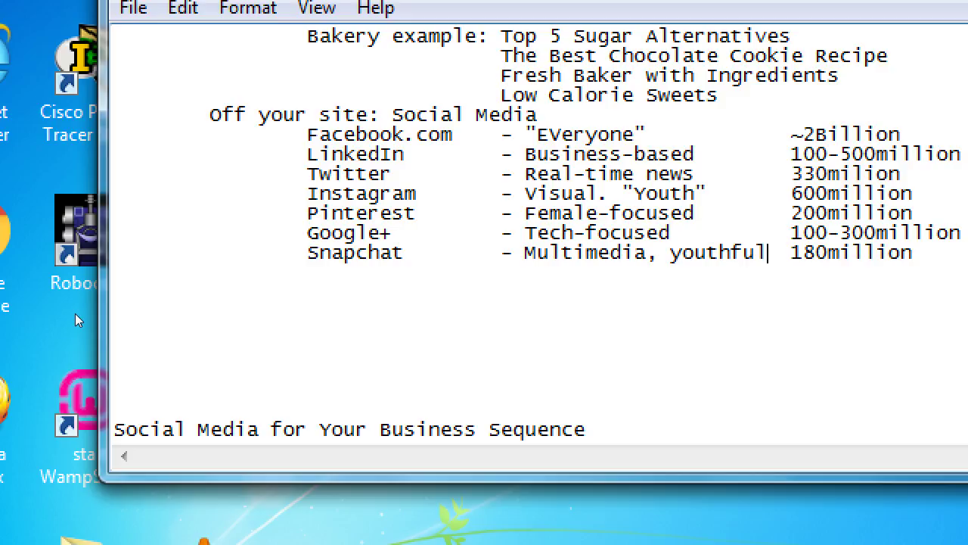
key(Down)
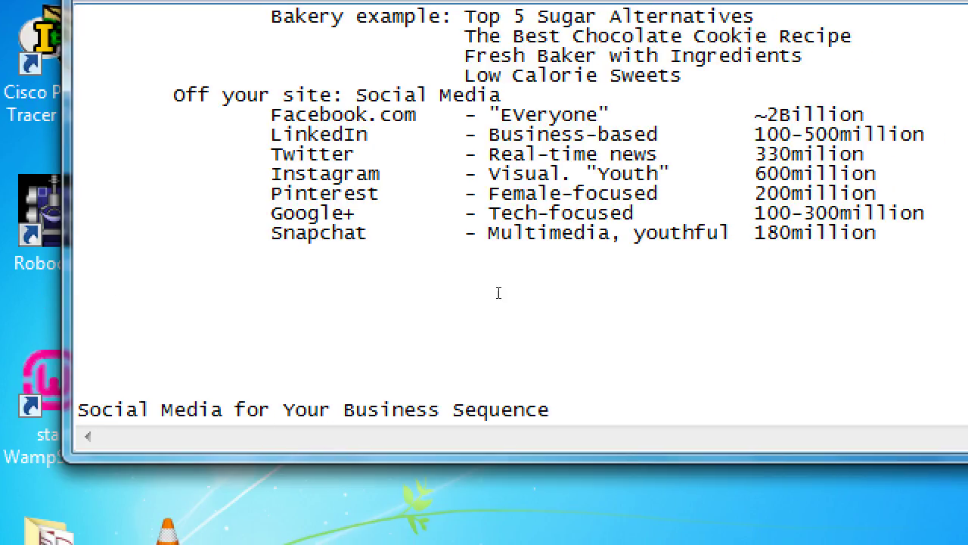
- Highlight the names Snapchat and Facebook.com in the social media list
drag(533, 311, 105, 313)
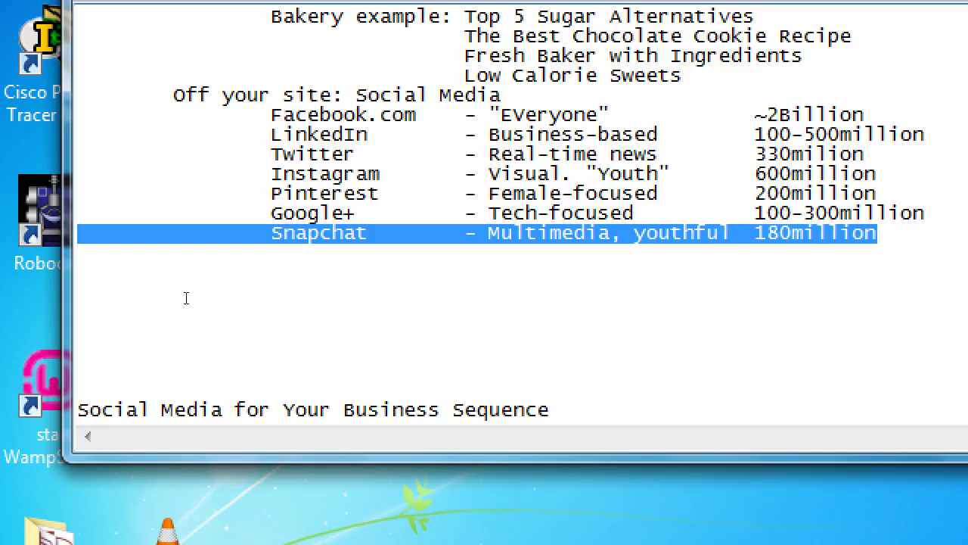
key(Home)
key(ctrl+Right)
key(ctrl+shift+Right)
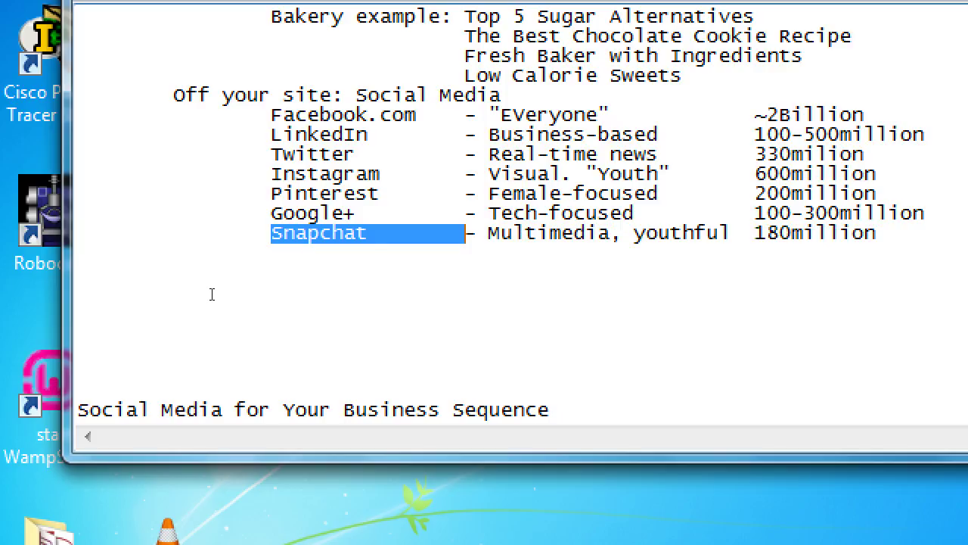
key(Up)
key(Up)
key(Up)
key(Up)
key(Up)
key(Up)
key(Home)
key(ctrl+Right)
key(ctrl+shift+Right)
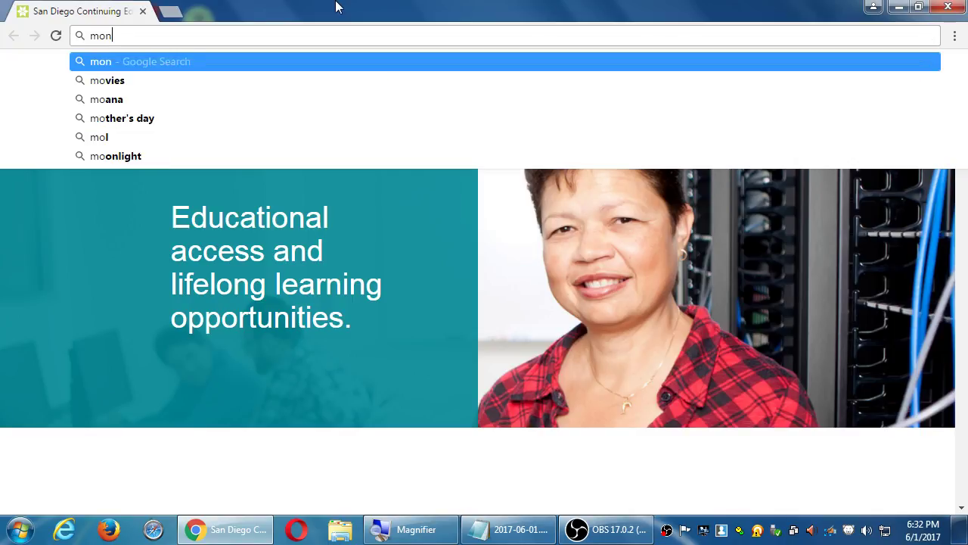
- Open the MSN Money site in Chrome, then search for Facebook and open the Facebook Inc (FB) stock quote
key(Return)
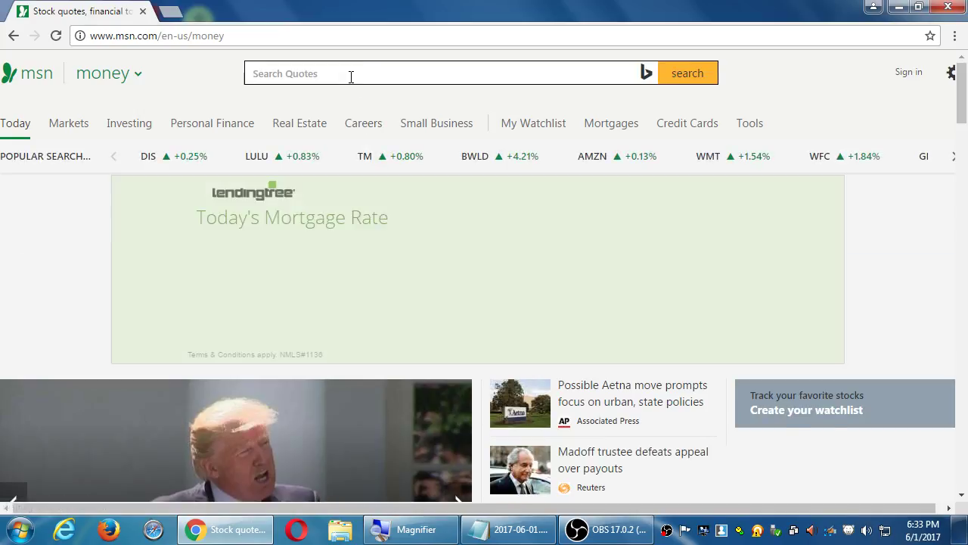
click(350, 75)
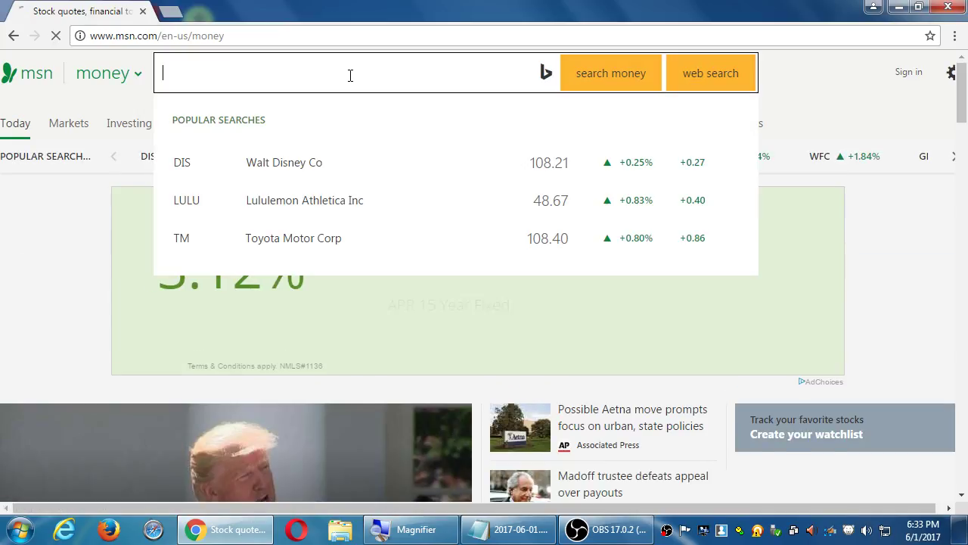
text(face)
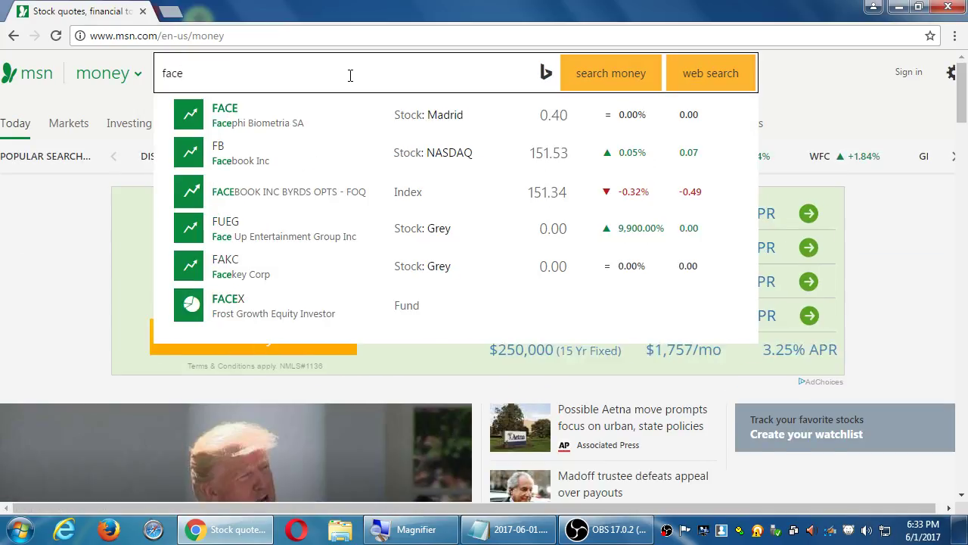
text(b)
key(BackSpace)
key(BackSpace)
key(BackSpace)
key(BackSpace)
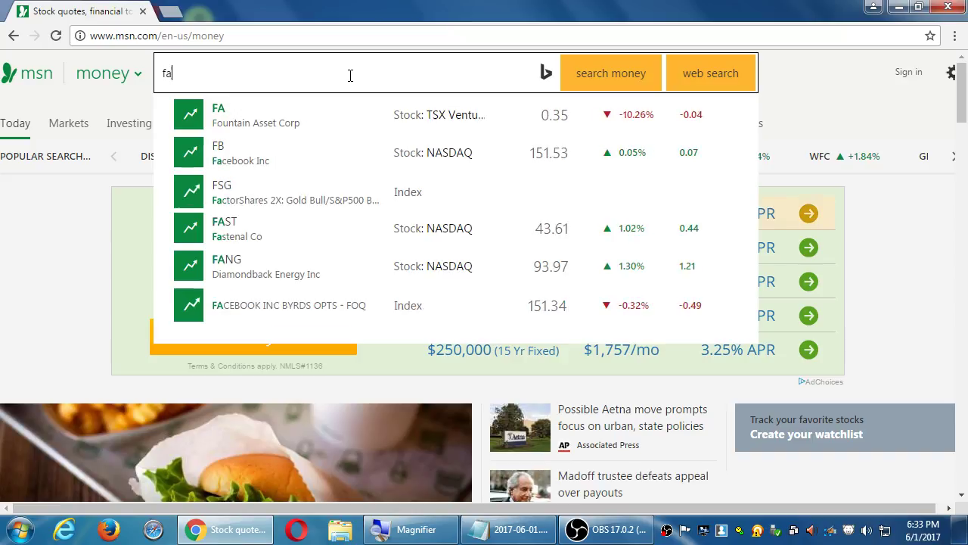
text(b)
click(309, 107)
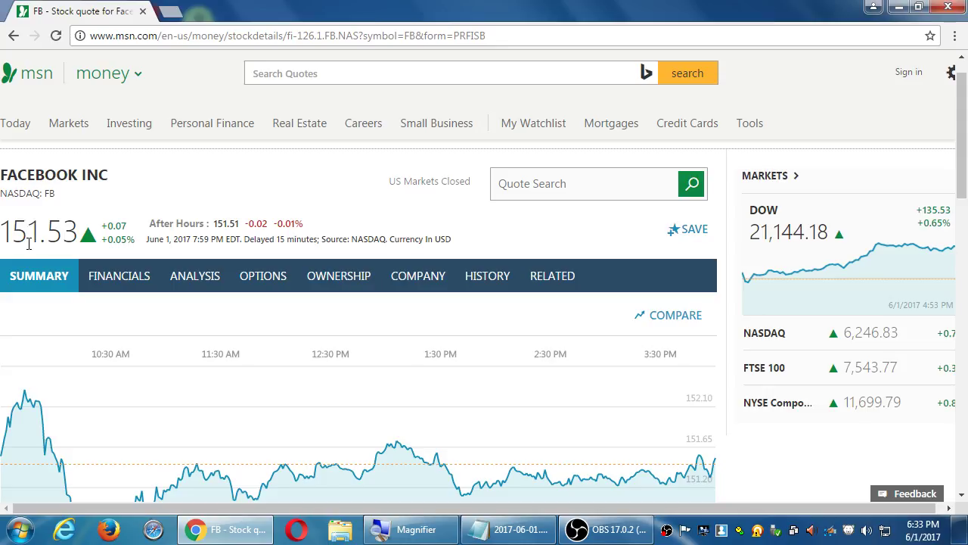
- Display the Facebook Inc stock chart over 5 years and examine how the share price developed
scroll(189, 212, down, 3)
scroll(189, 208, down, 2)
click(198, 378)
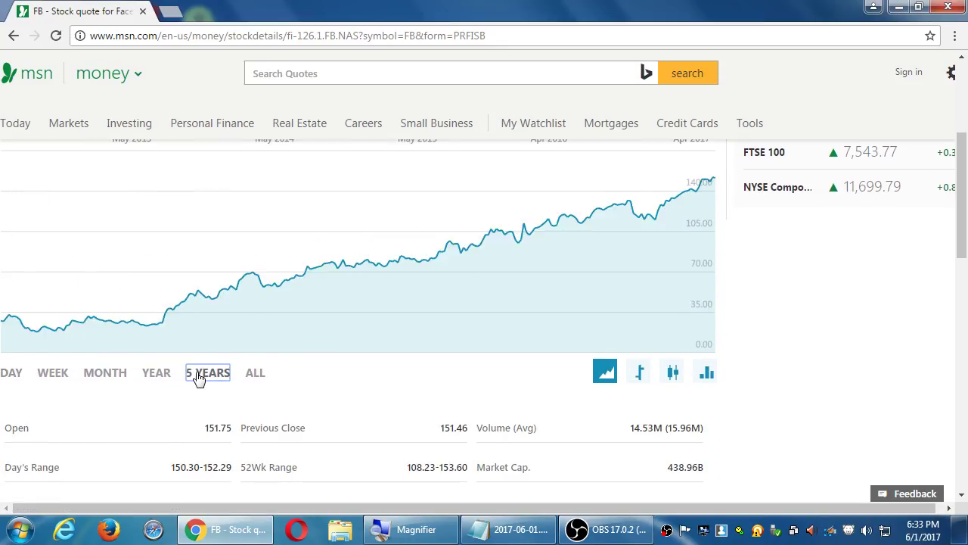
scroll(957, 413, up, 1)
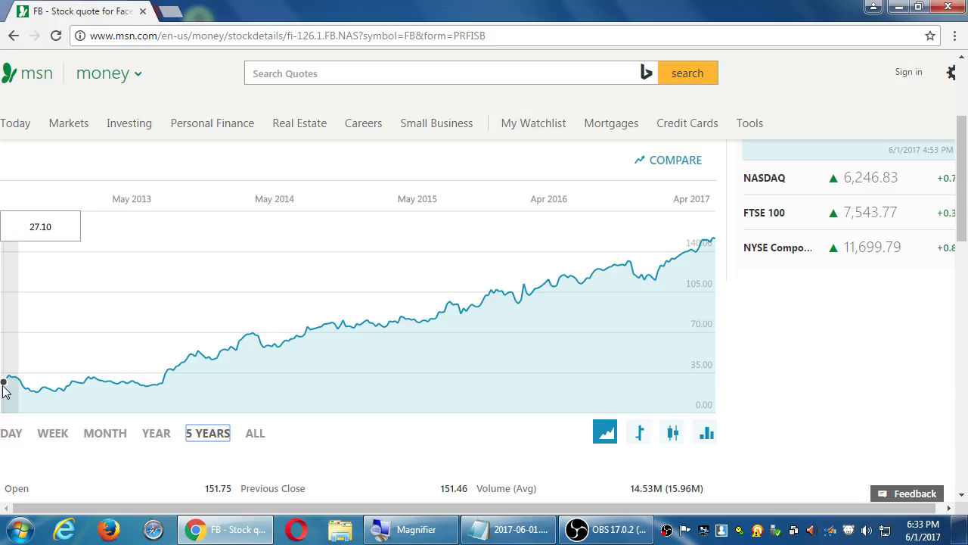
scroll(4, 389, up, 3)
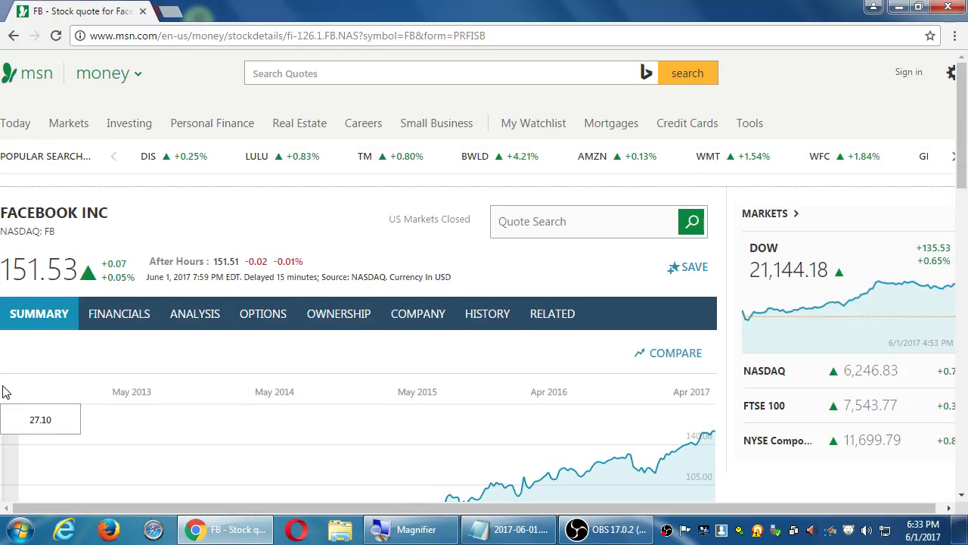
scroll(3, 390, down, 2)
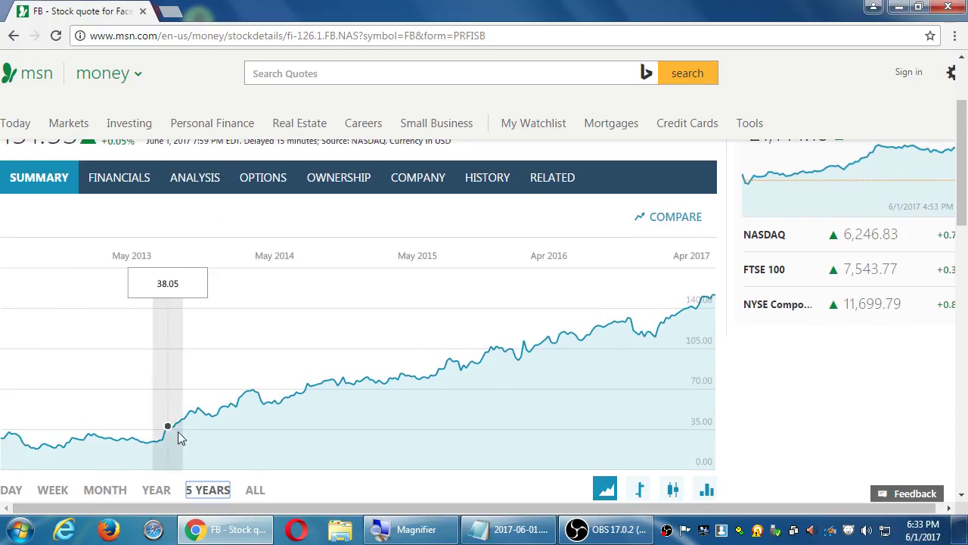
scroll(454, 355, up, 2)
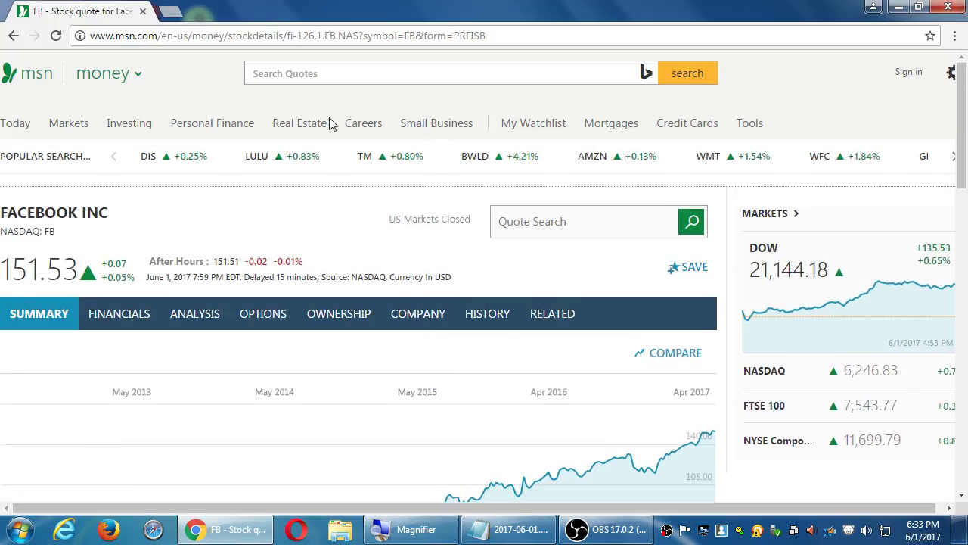
- Search the quotes for "twitter" and open the Twitter Inc (TWTR) NYSE stock quote at its chart
click(319, 73)
text(twitter)
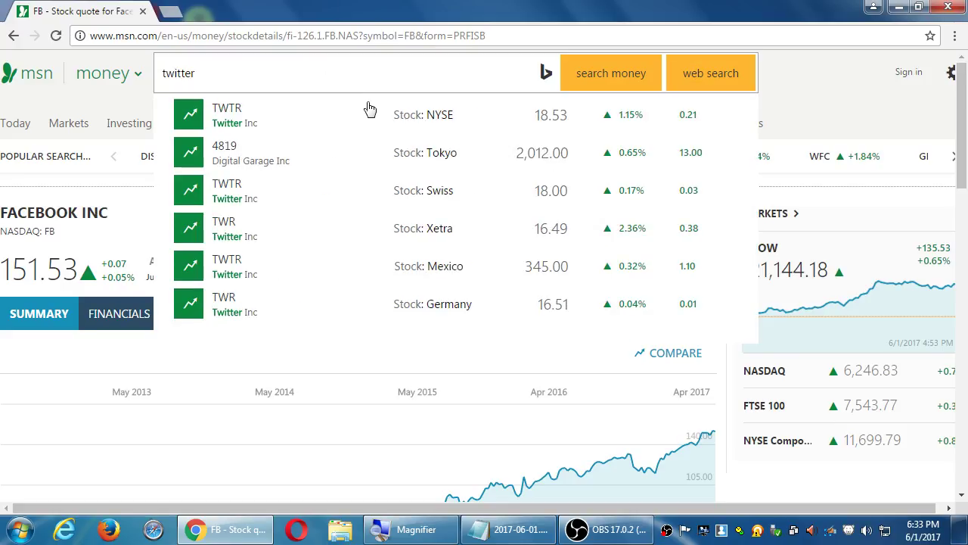
click(318, 125)
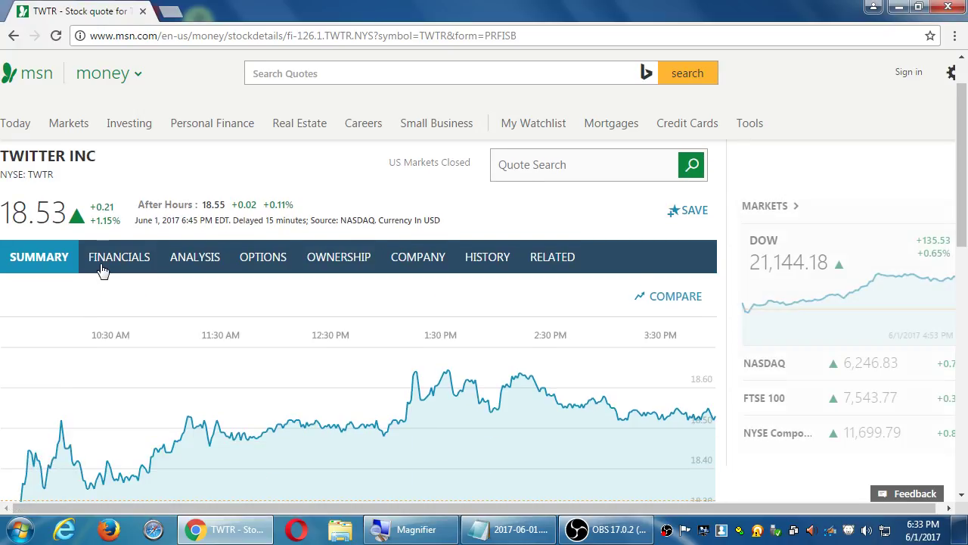
scroll(86, 276, down, 3)
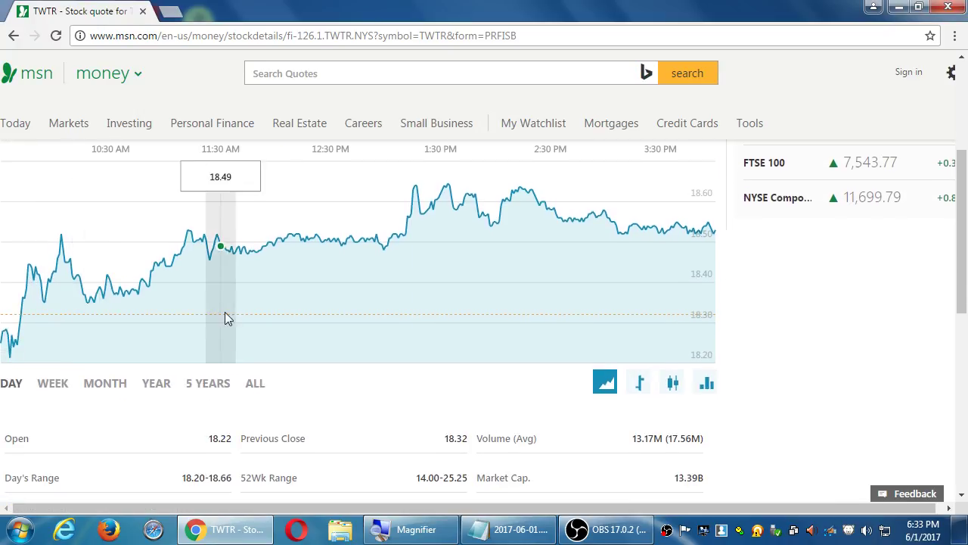
- Display the Twitter Inc stock chart over 5 years and examine how the share price developed
click(214, 384)
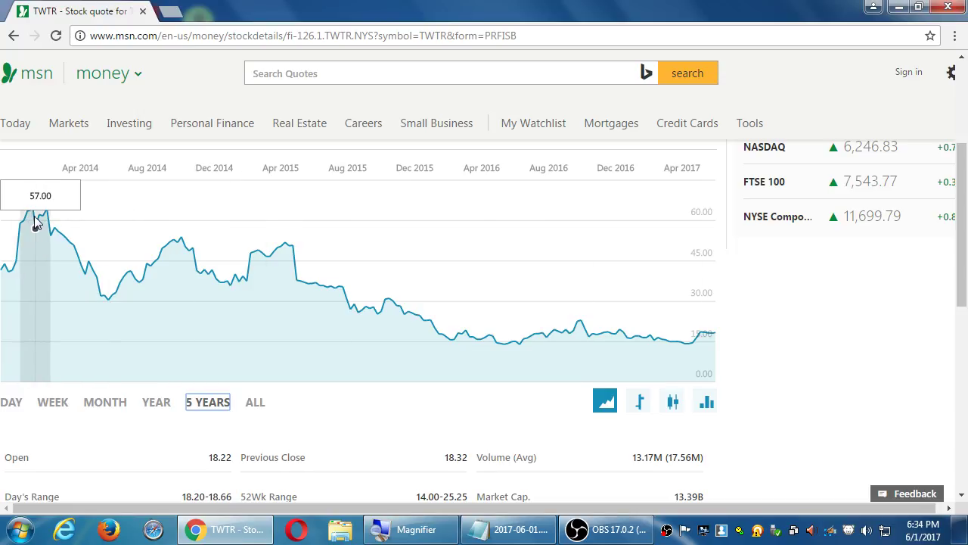
scroll(34, 220, up, 3)
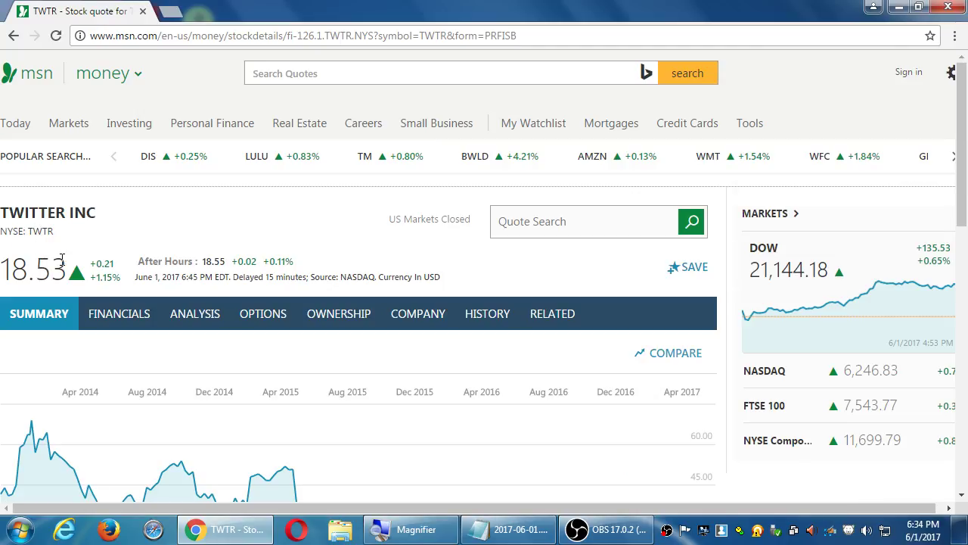
scroll(296, 271, down, 1)
scroll(290, 253, up, 1)
- Search the quotes for "linked", open the LinkedIn Corp (LNKD) NYSE stock quote and check its chart area
click(317, 76)
text(linked)
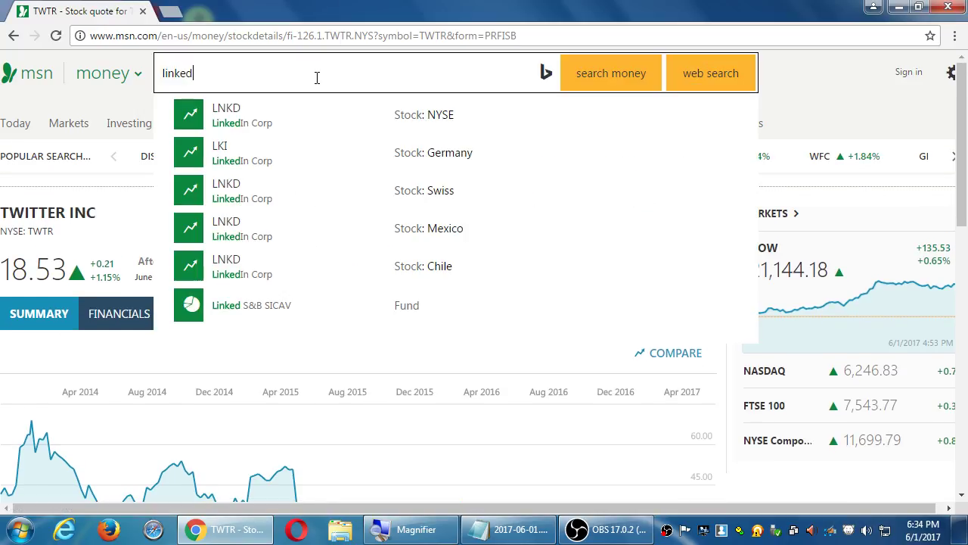
key(Return)
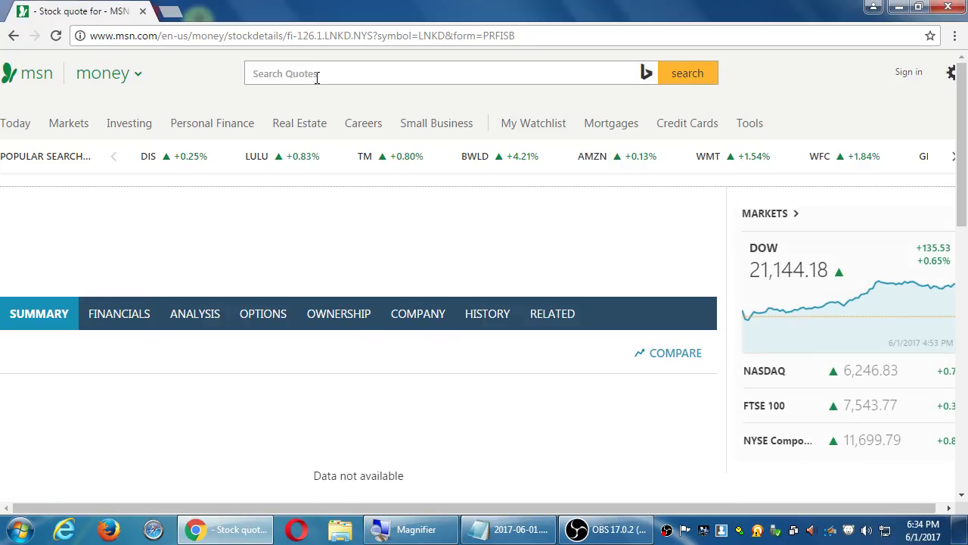
scroll(336, 257, down, 3)
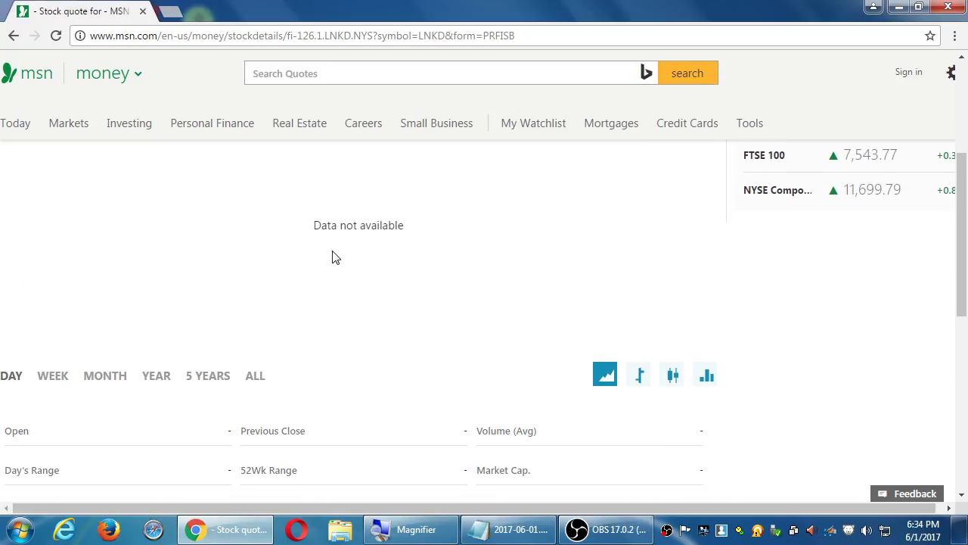
scroll(336, 258, up, 3)
scroll(335, 257, up, 2)
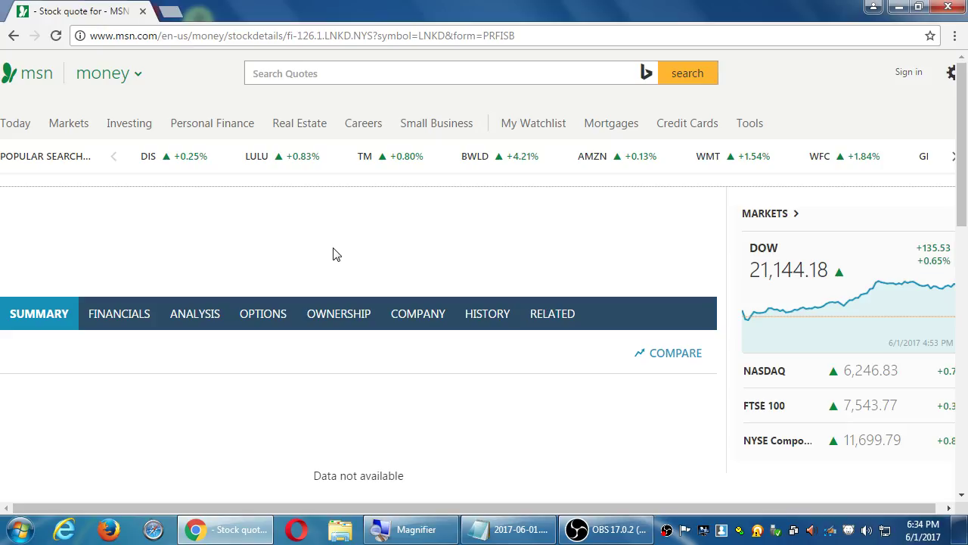
- Search the quotes for "snap" and open the Snap Inc (SNAP) NYSE stock quote
click(363, 75)
text(snap)
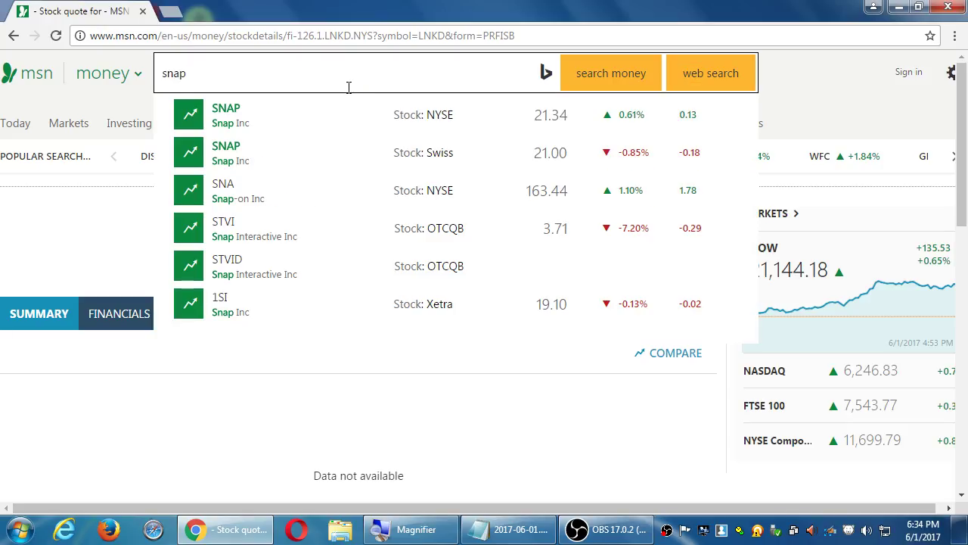
click(277, 118)
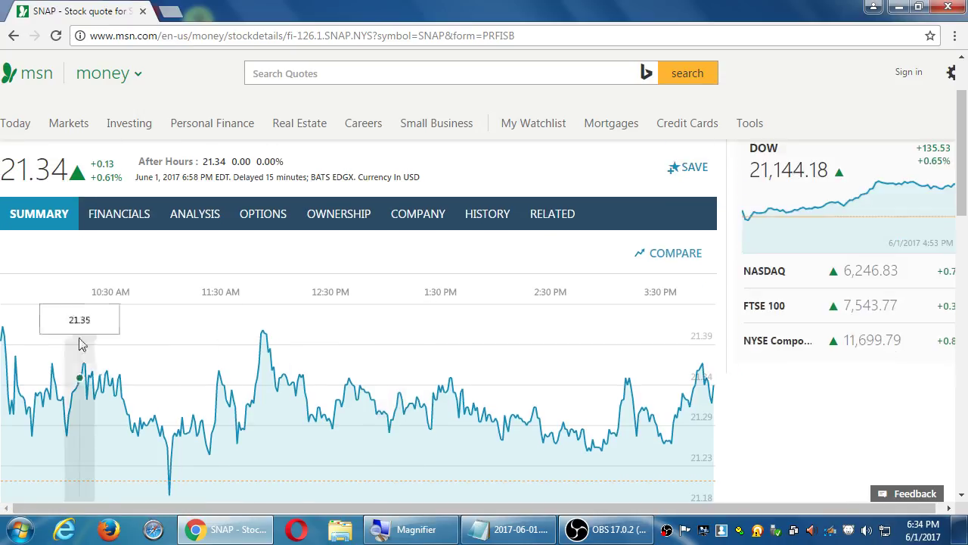
- Display the Snap Inc stock chart over a year and examine how the share price developed
scroll(378, 303, down, 3)
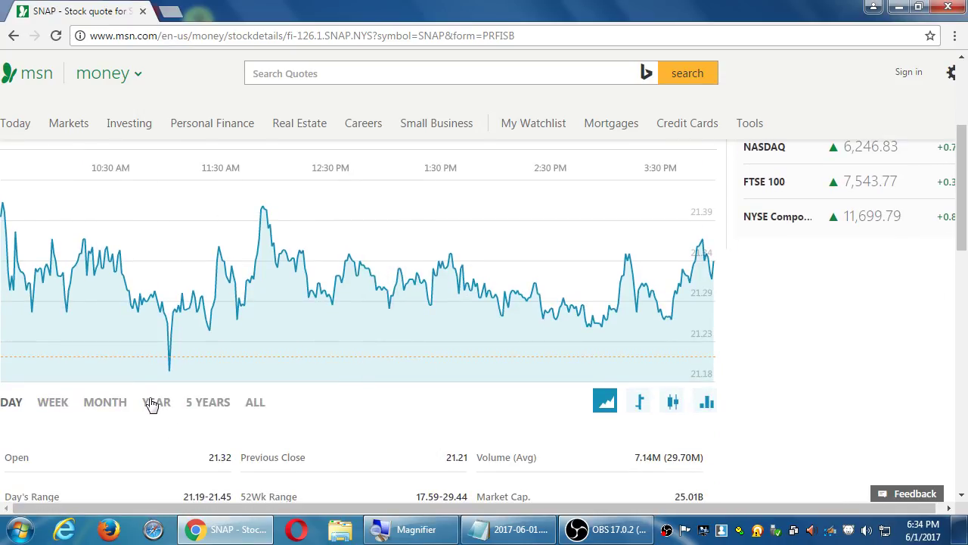
click(153, 405)
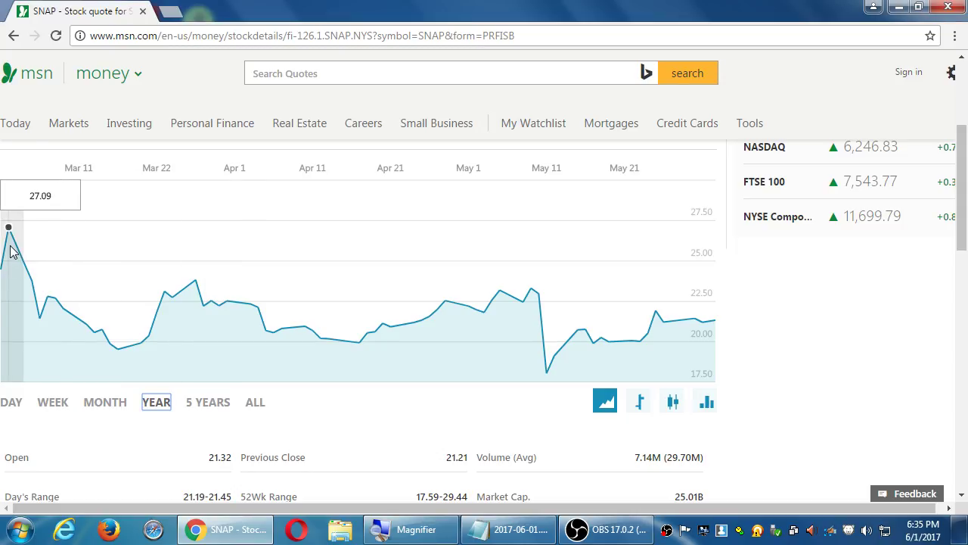
scroll(11, 252, up, 2)
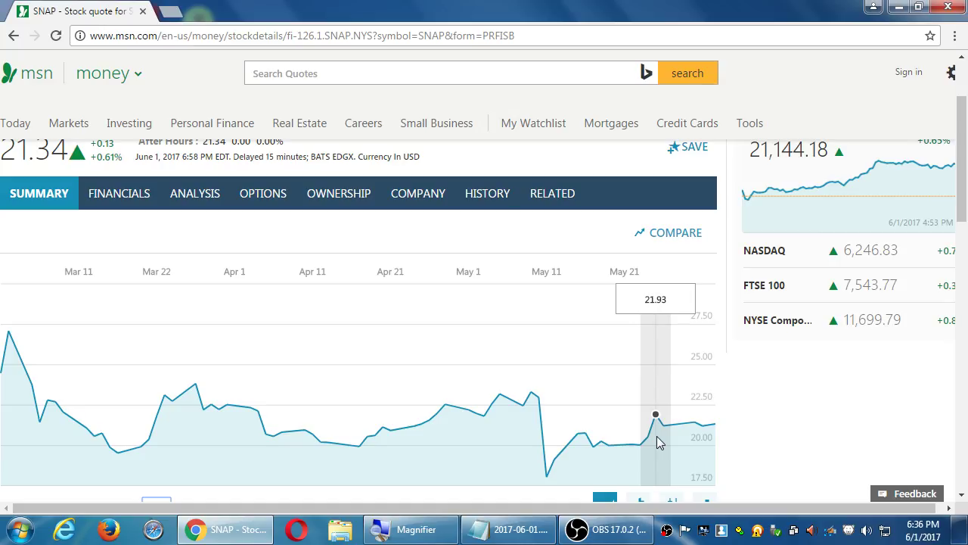
scroll(657, 436, up, 1)
scroll(658, 442, down, 1)
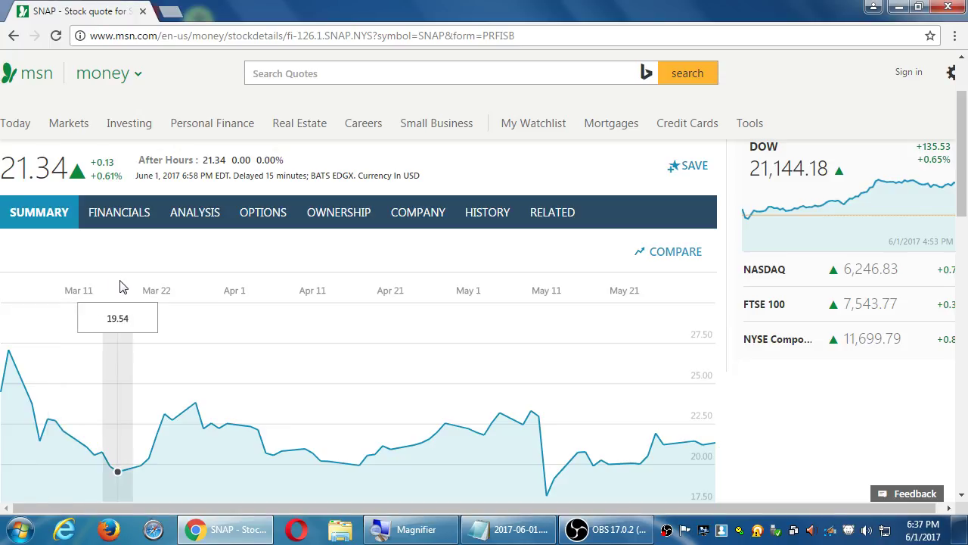
- Go back to the Twitter Inc stock quote and examine its current share price
key(alt+Left)
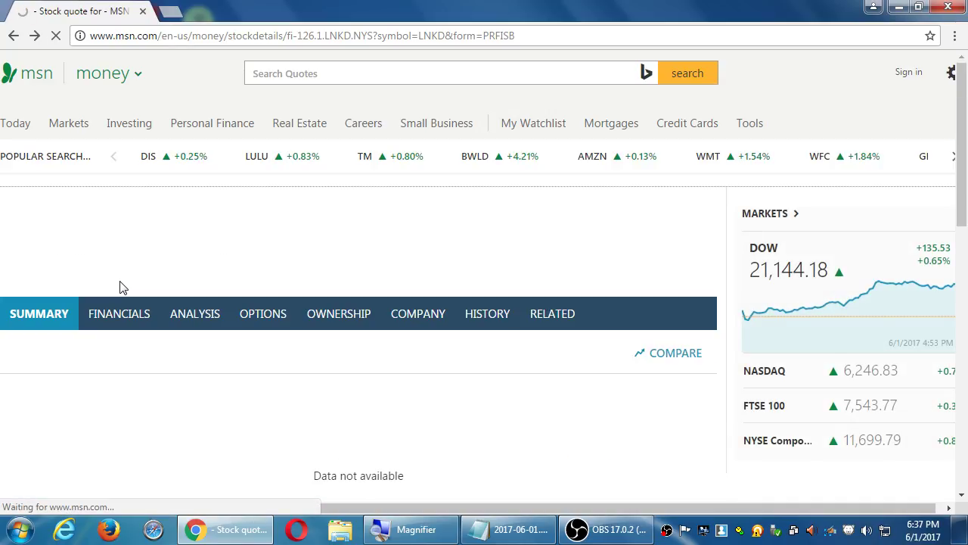
key(alt+Right)
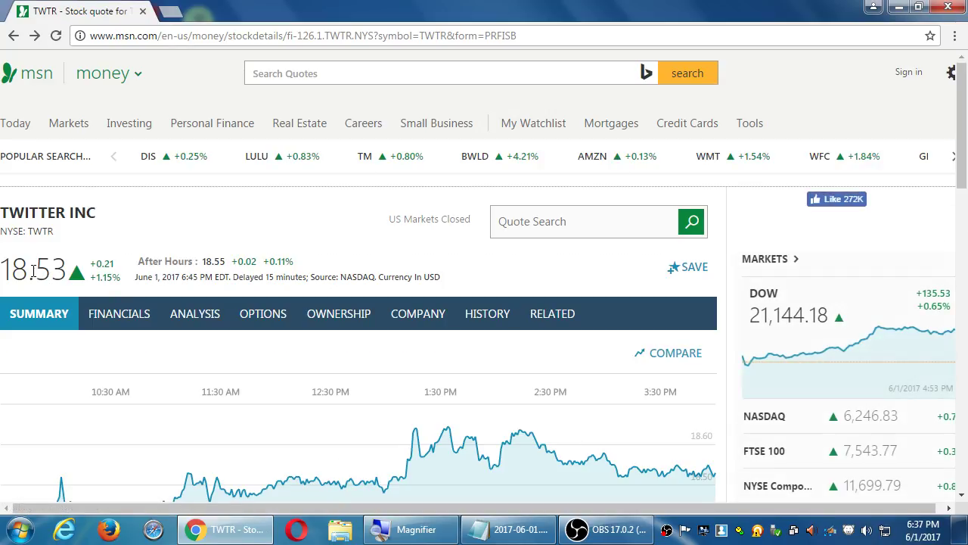
drag(33, 271, 11, 271)
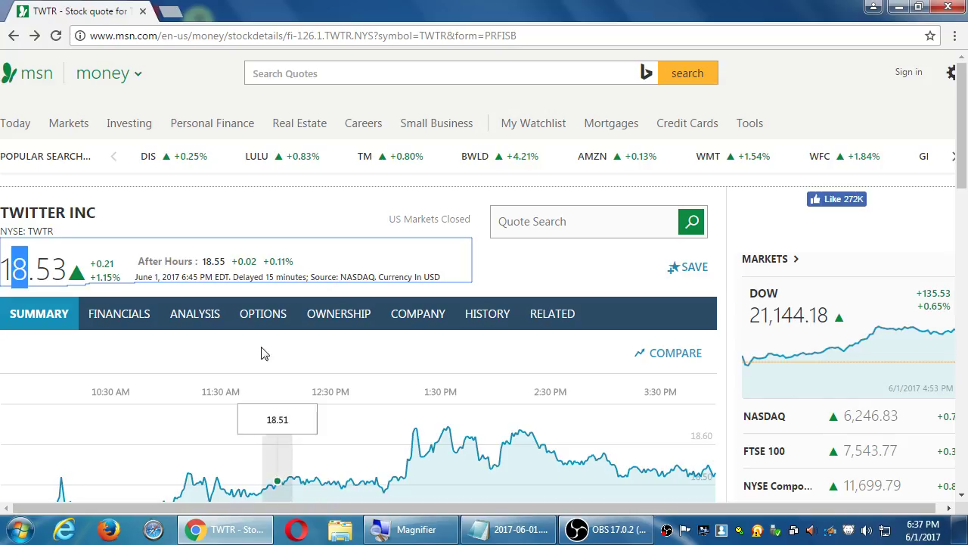
click(262, 212)
scroll(676, 310, down, 1)
scroll(722, 289, up, 1)
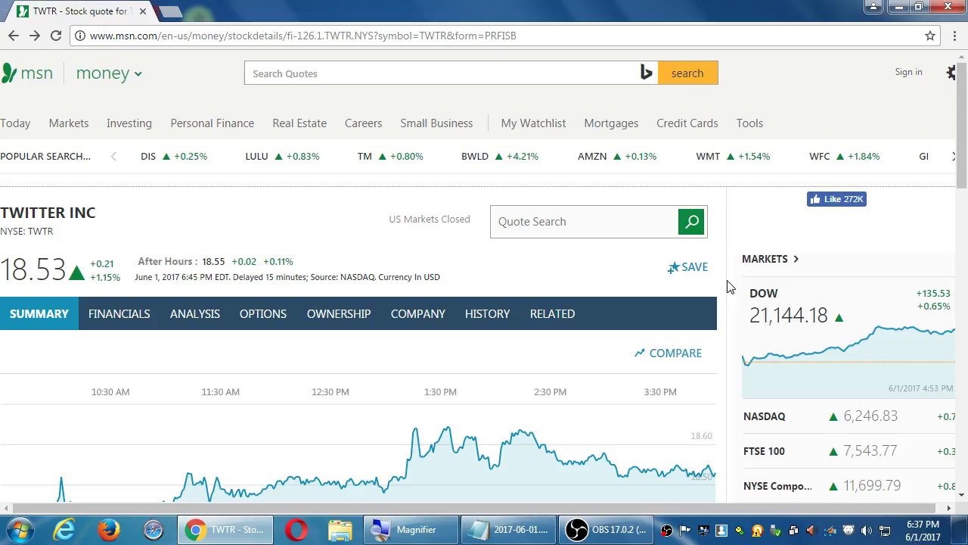
- Switch to the Notepad notes and add the line "Modern Online presence: Website + Social Media" below the social media list
click(490, 533)
scroll(378, 363, up, 3)
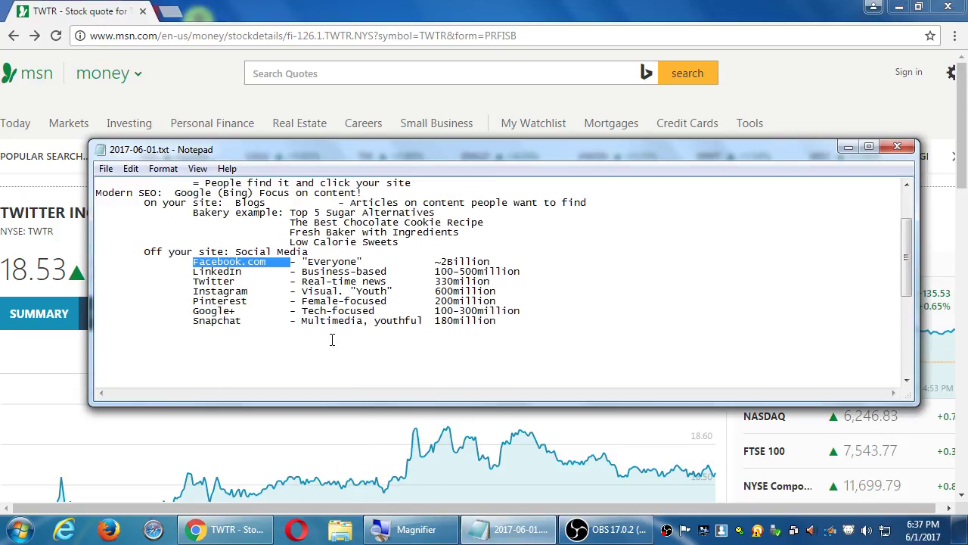
scroll(340, 366, down, 3)
click(350, 307)
key(super+plus)
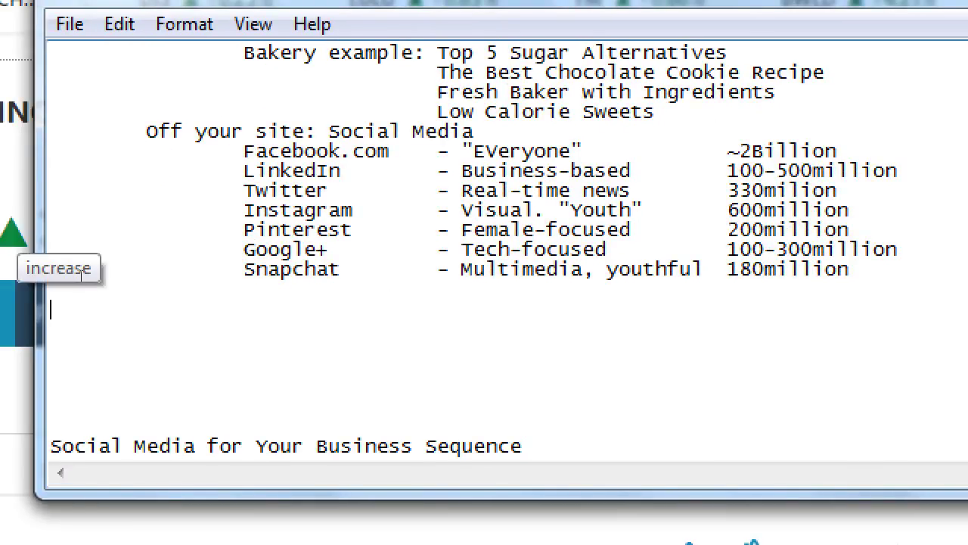
text(Modern Online prec)
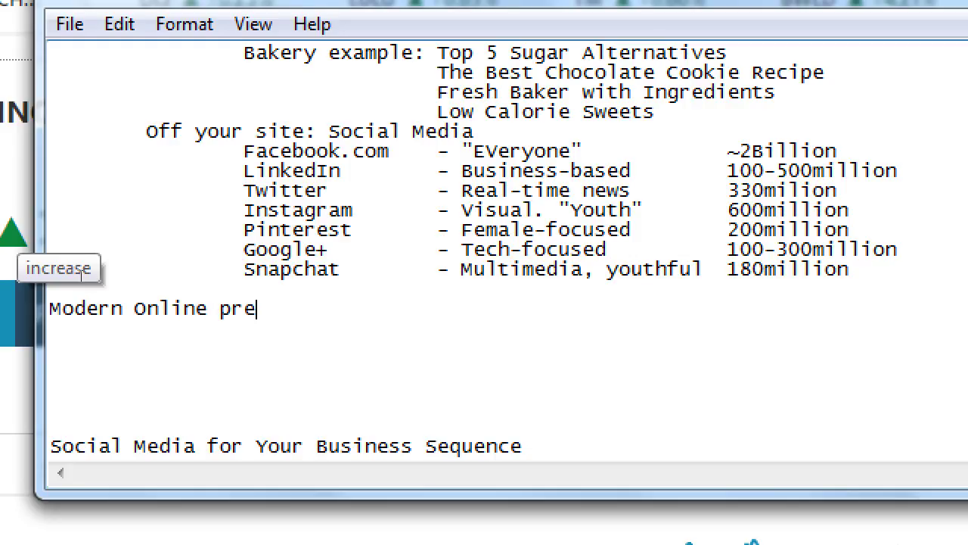
key(BackSpace)
text(sence: Webis)
key(BackSpace)
key(BackSpace)
text(site + Social Media)
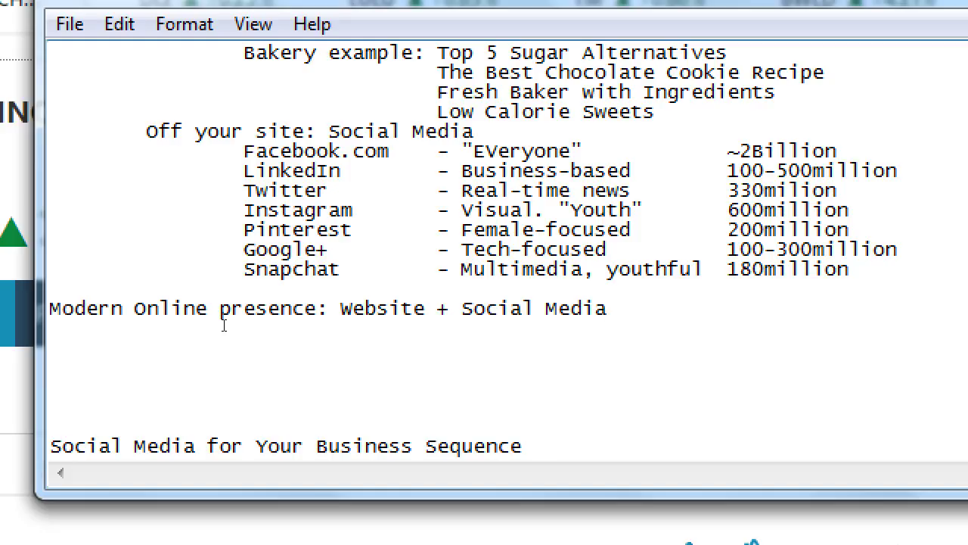
- Add Yelp as a new entry under Snapchat in the social media list
key(Up)
key(Up)
key(End)
key(Return)
key(Tab)
key(Tab)
text(Yelp)
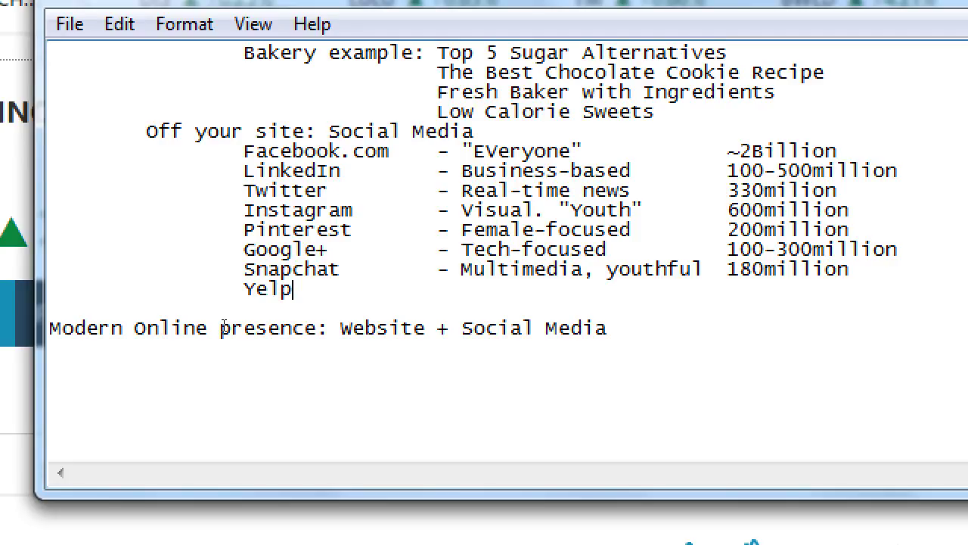
- Insert the heading "Review Sites" above Yelp and indent Yelp one level beneath it
key(Left)
key(Left)
key(Left)
key(Left)
key(Left)
key(Left)
key(Left)
key(Left)
key(Return)
key(Tab)
key(Tab)
key(Up)
text(Rev)
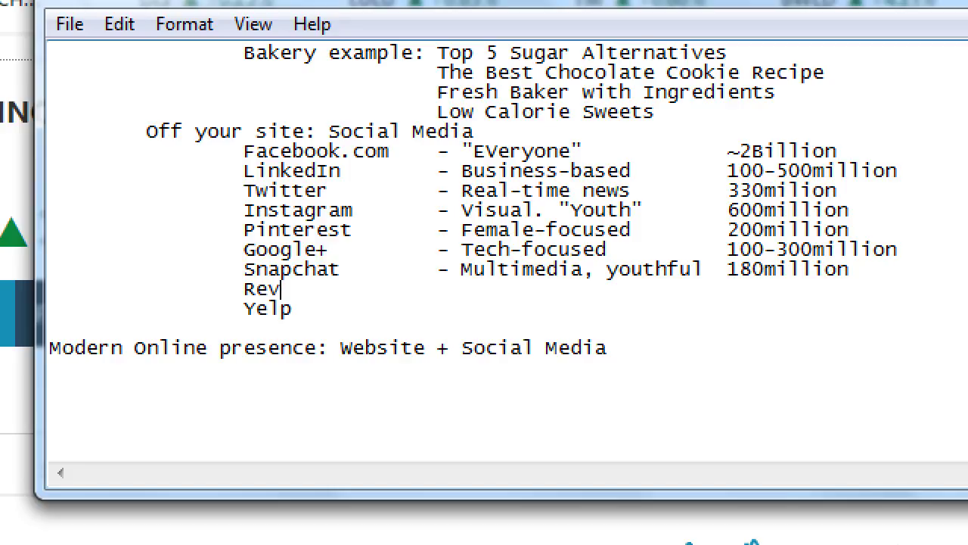
text(iew Sites)
key(Down)
key(Home)
key(Tab)
- Add "Facebook Reviews" and "Google Reviews" under Yelp at the same indentation
key(End)
key(Return)
key(Tab)
key(Tab)
key(Tab)
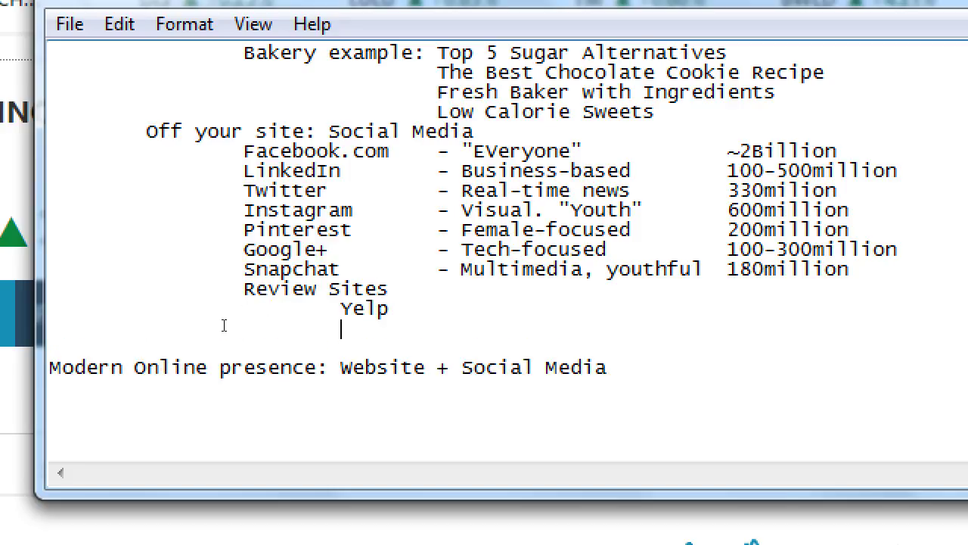
text(Facebook)
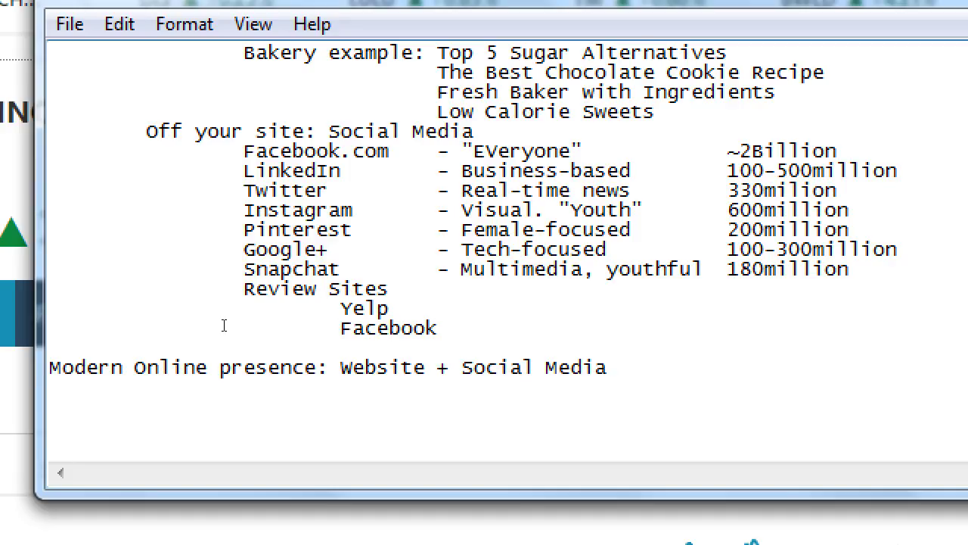
text( Reviews)
key(Return)
key(Tab)
key(Tab)
key(Tab)
text(Google Reviews)
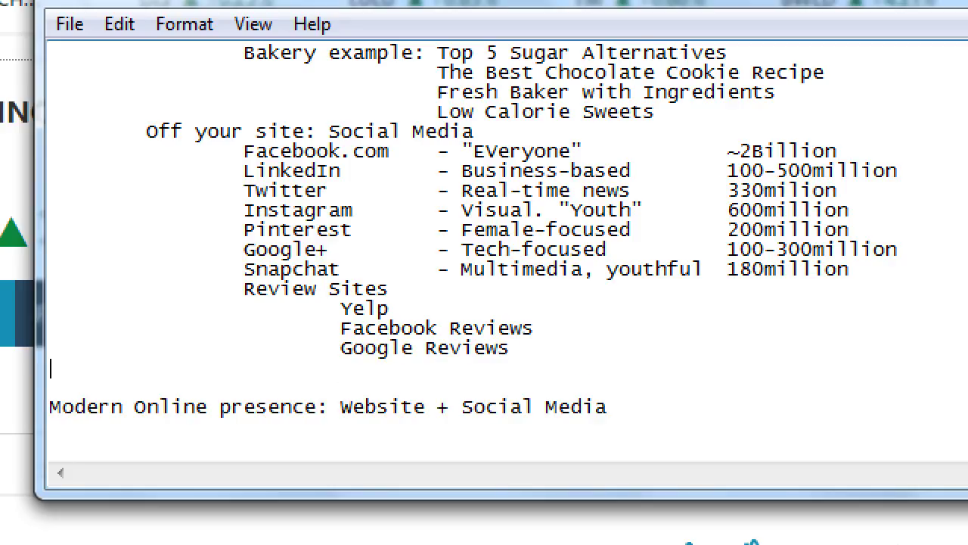
- Add Angie's List, Kudzu and Glassdoor to the review sites on separate lines at the same indentation
key(Tab)
key(Tab)
key(Tab)
text(Angie's List)
key(Return)
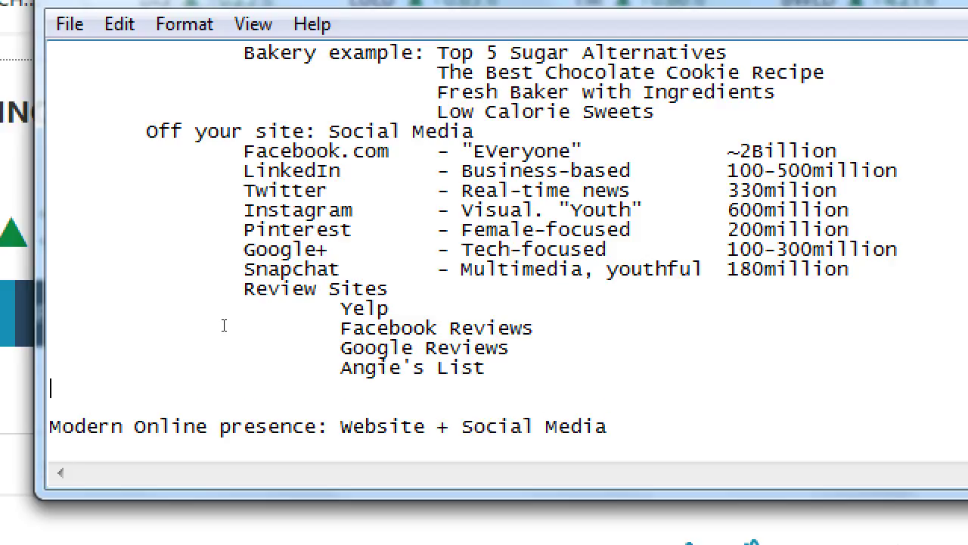
key(Tab)
key(Tab)
key(Tab)
text(Kudzu)
key(Return)
key(Tab)
key(Tab)
key(Tab)
text(Glassdoor)
key(Return)
- Add TripAdvisor as the last review site, keeping a blank line before the "Modern Online presence" line
key(Tab)
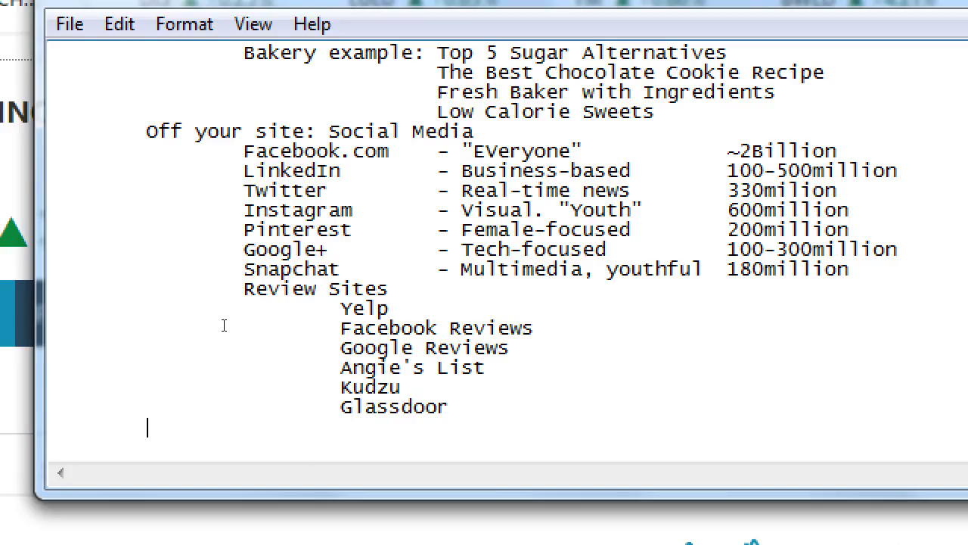
key(Tab)
key(Tab)
key(Return)
text(Modern Online presence: Website + Social Media)
key(BackSpace)
key(BackSpace)
key(Up)
key(Up)
key(Up)
key(End)
text(TripAdivsor)
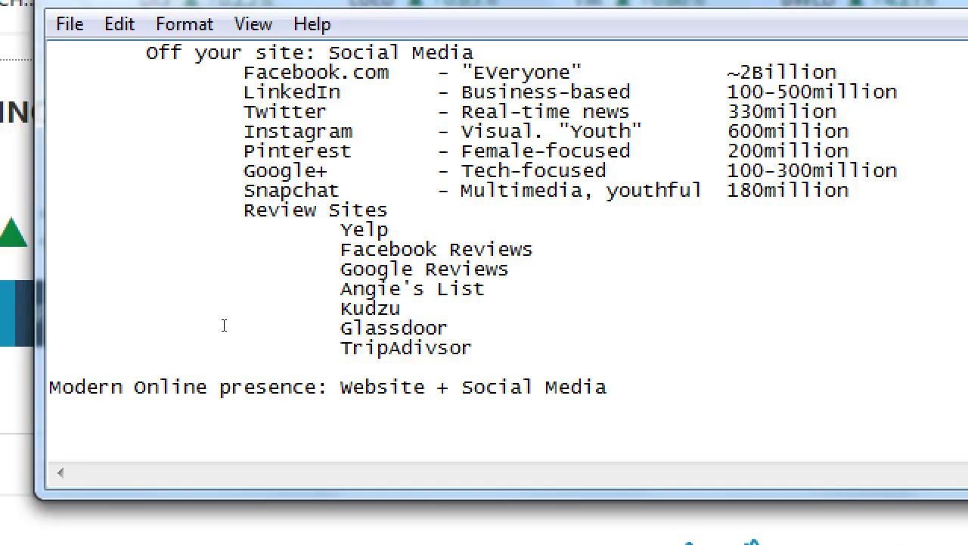
key(BackSpace)
key(BackSpace)
key(BackSpace)
key(BackSpace)
key(BackSpace)
text(visor)
- Highlight the review sites from TripAdvisor up to the end of the Yelp line
key(shift+Up)
key(shift+Up)
key(shift+Up)
key(shift+Up)
key(shift+Up)
key(shift+Up)
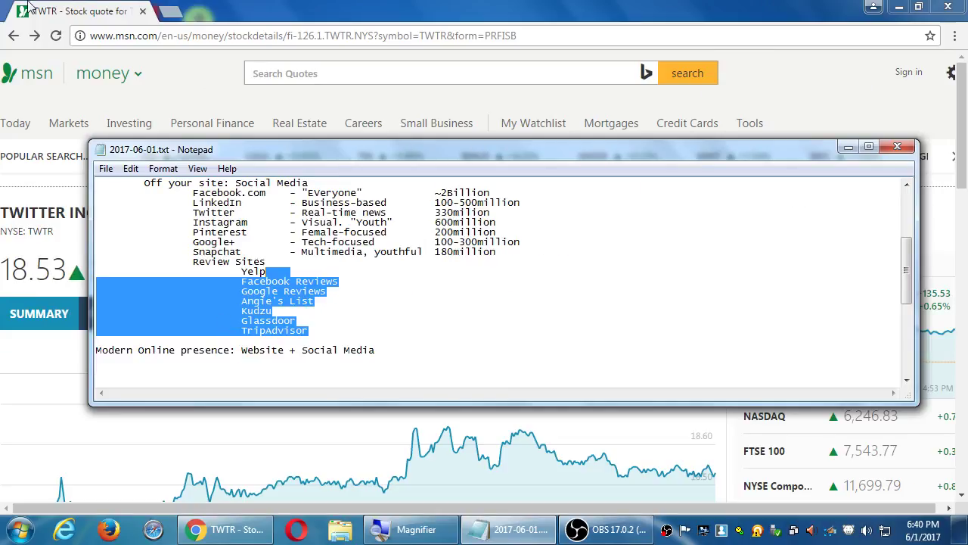
- Switch to MSN Money in Chrome, search the quotes for "yelp" and open the Yelp Inc (YELP) NYSE stock quote
click(299, 65)
click(308, 69)
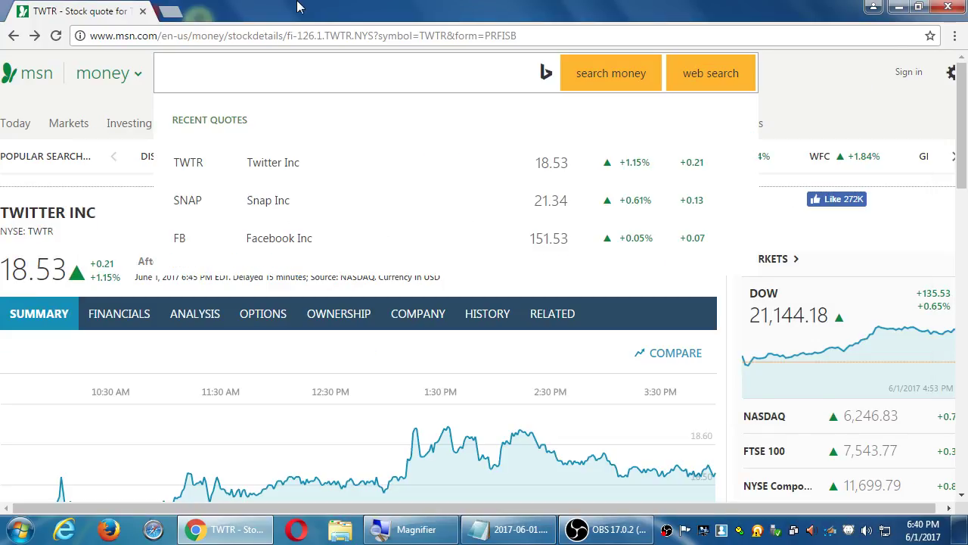
text(yelp)
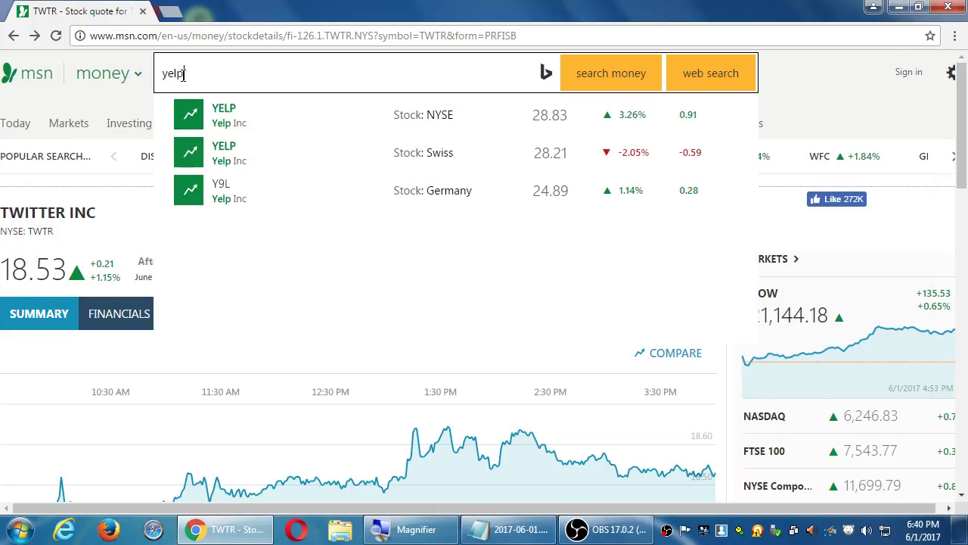
click(211, 119)
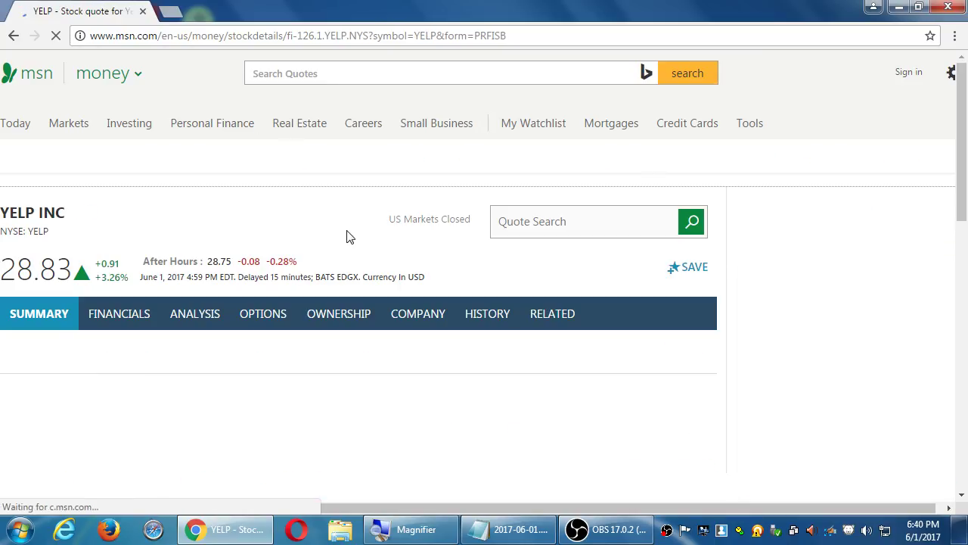
- Display the Yelp Inc stock chart over 5 years and examine how the share price developed
scroll(353, 227, down, 3)
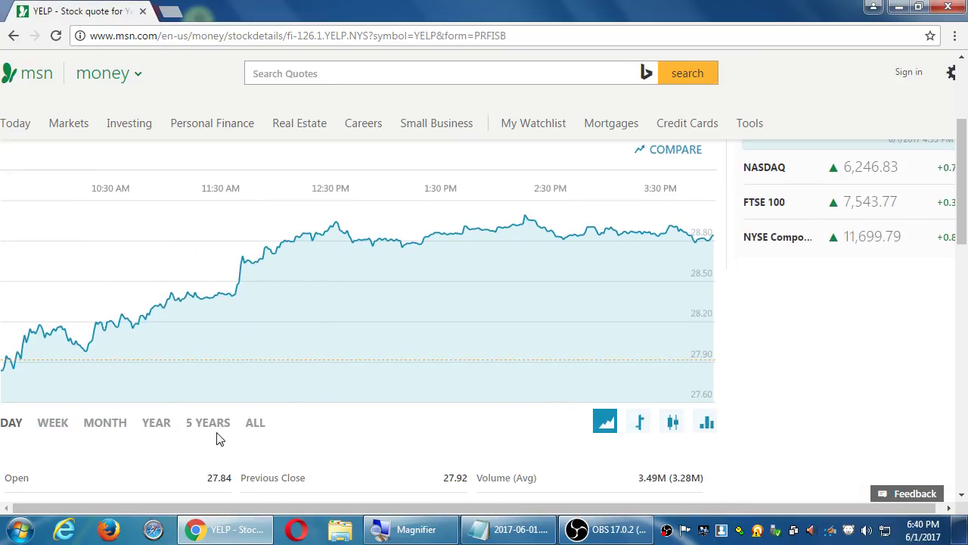
click(212, 429)
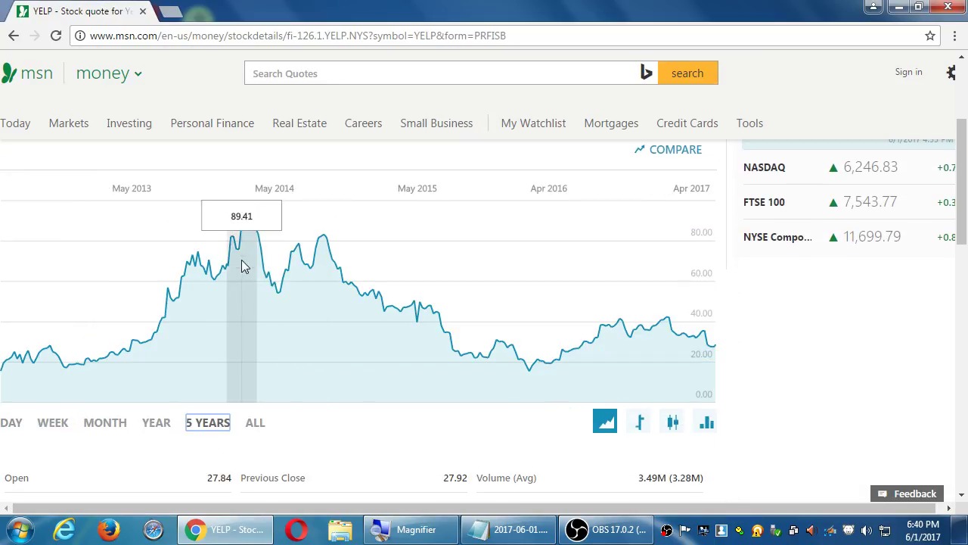
mouse_move(253, 257)
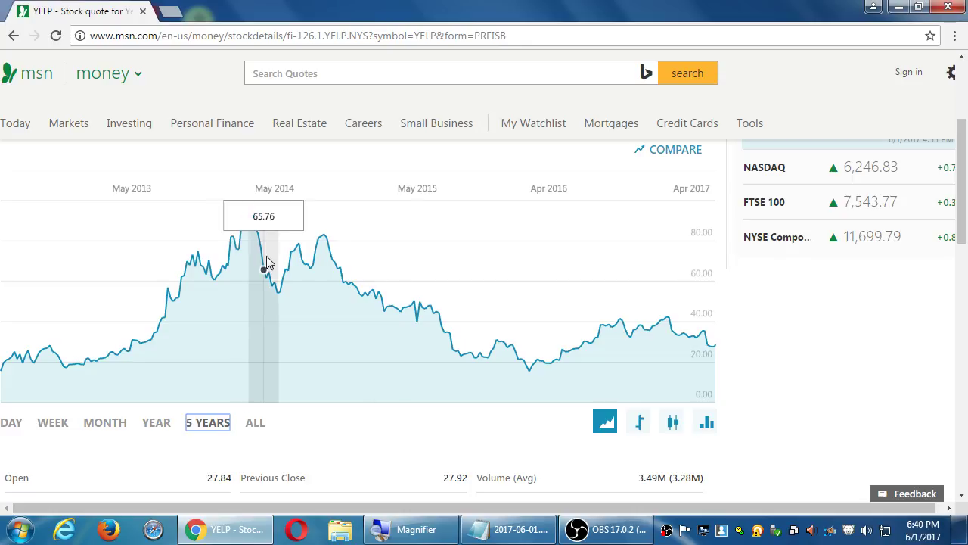
- Look up the quote suggestions for "sun m" and "amd" in the MSN Money quote search and dismiss them
scroll(778, 388, up, 1)
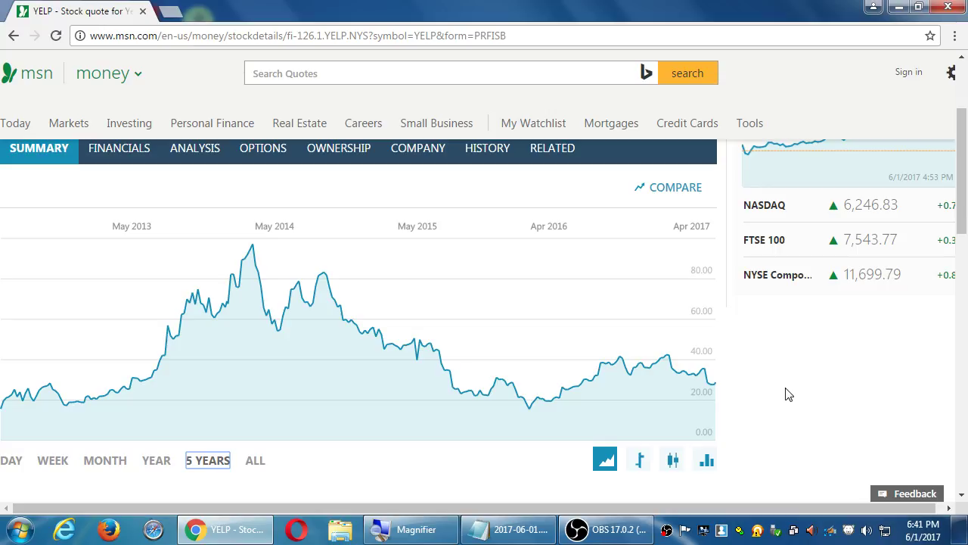
click(595, 72)
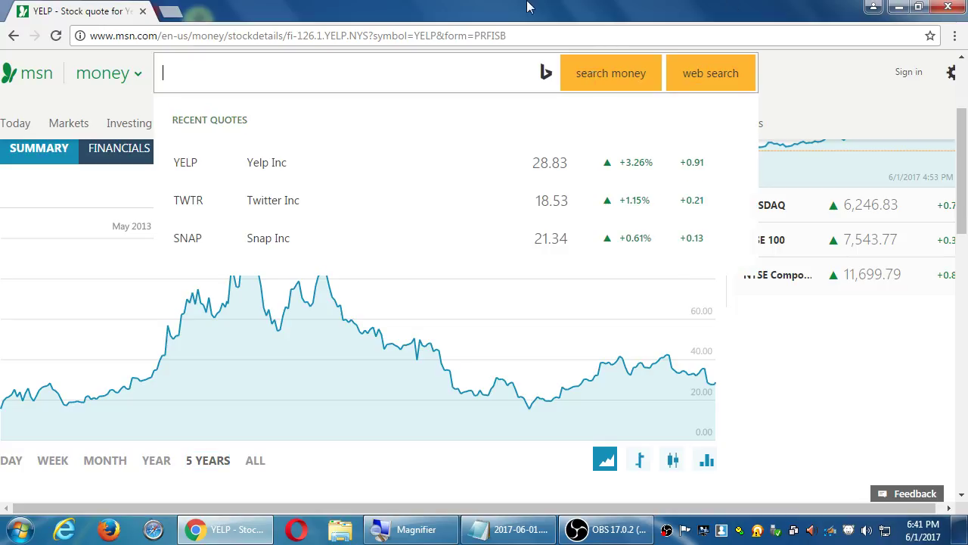
text(sun)
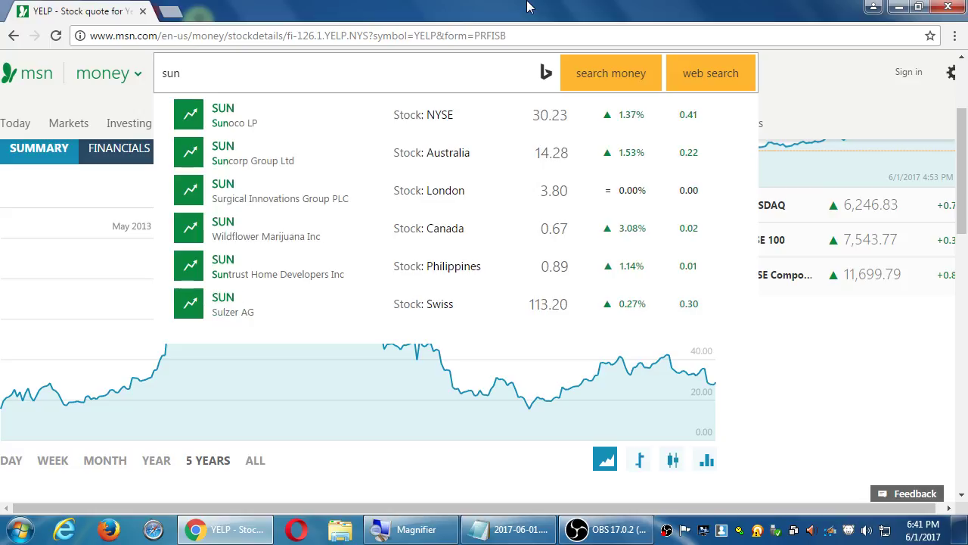
text( m)
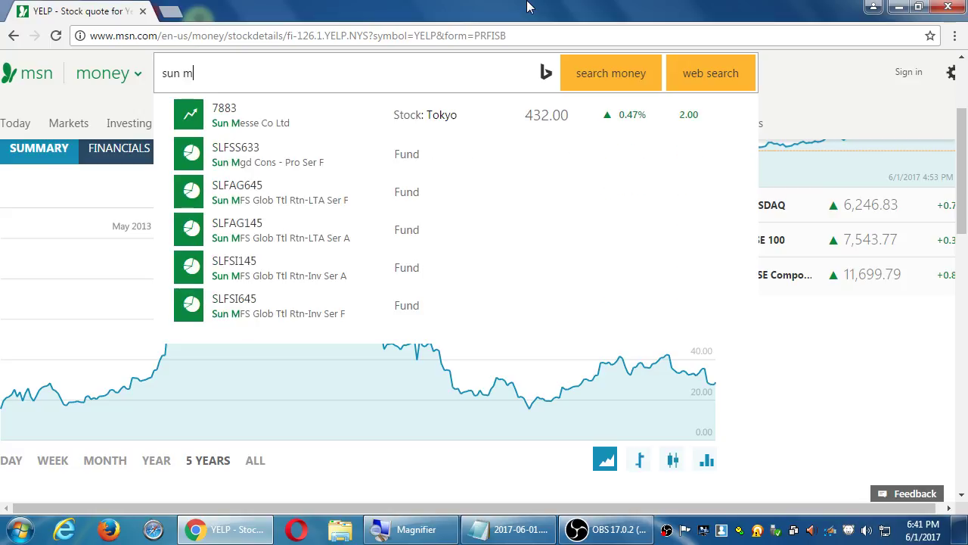
key(BackSpace)
key(BackSpace)
key(ctrl+a)
text(amd)
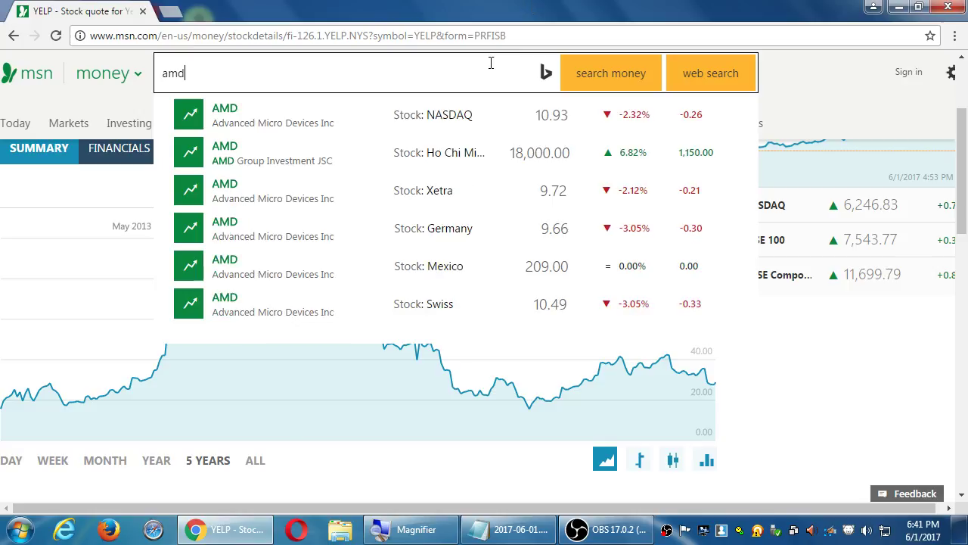
click(807, 354)
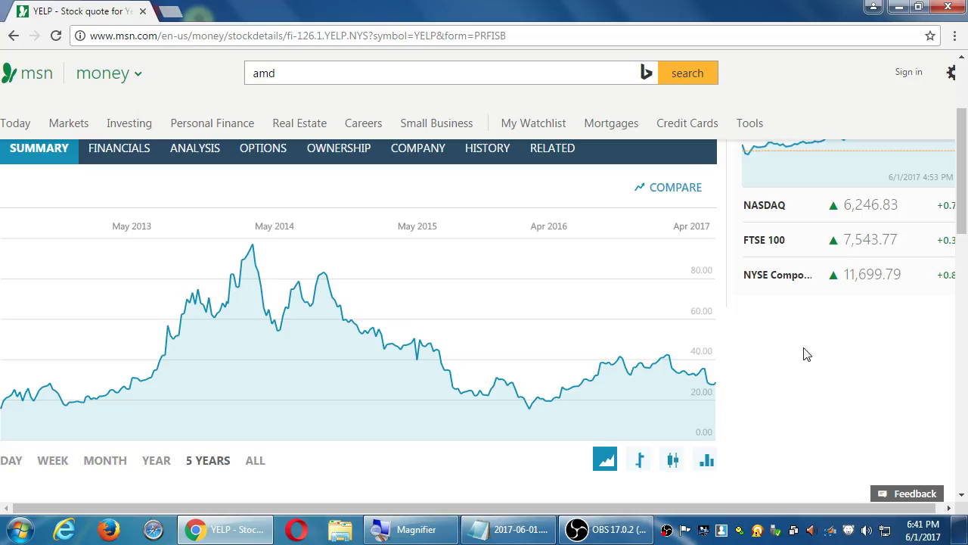
- Search the quotes for "msft" and open the Microsoft Corp (MSFT) NASDAQ stock quote
click(439, 73)
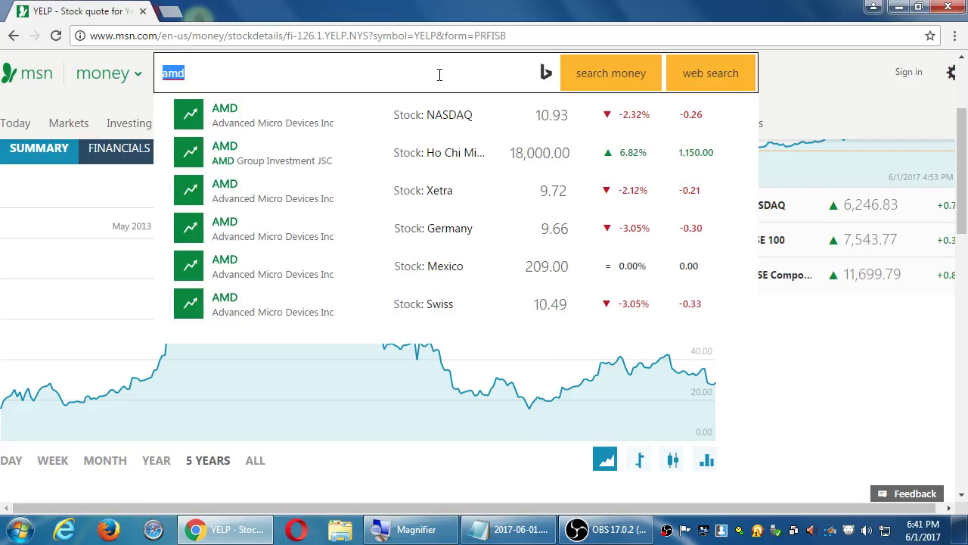
text(msft)
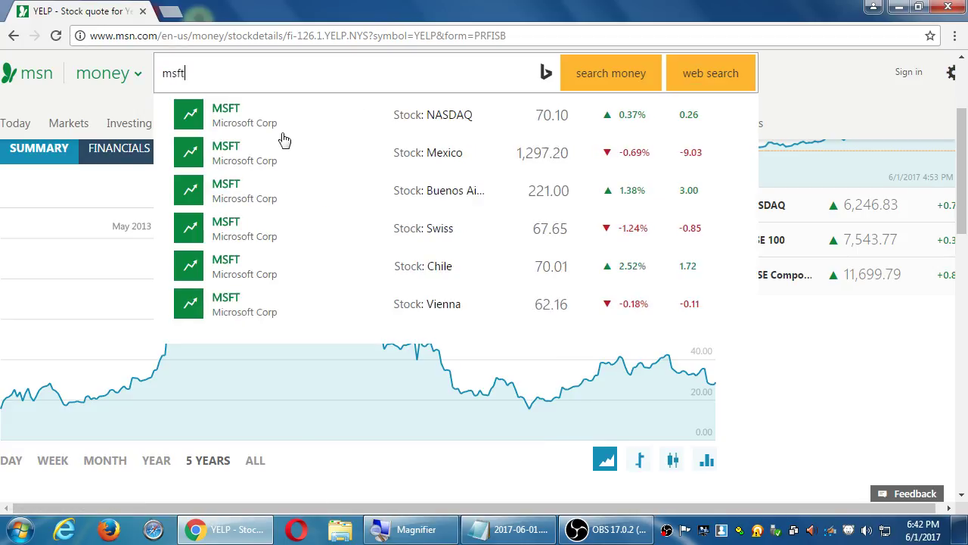
click(273, 133)
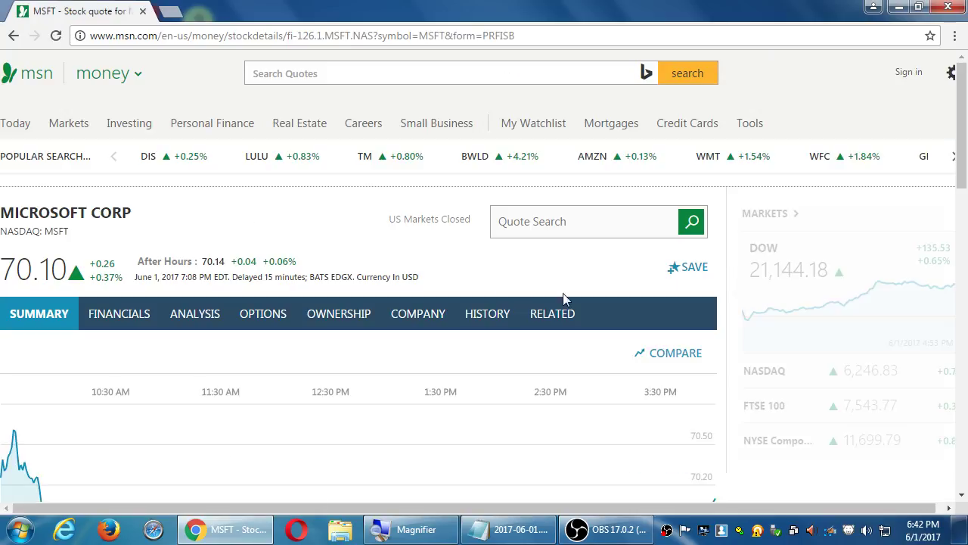
- Display the Microsoft Corp stock chart over 5 years and examine how the share price developed
scroll(587, 313, down, 2)
scroll(605, 317, down, 2)
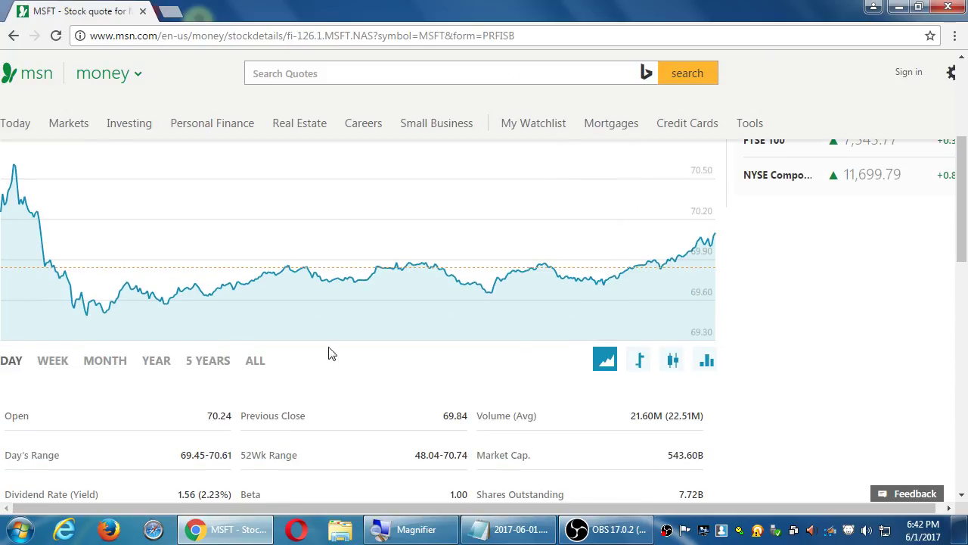
click(212, 361)
scroll(378, 361, up, 4)
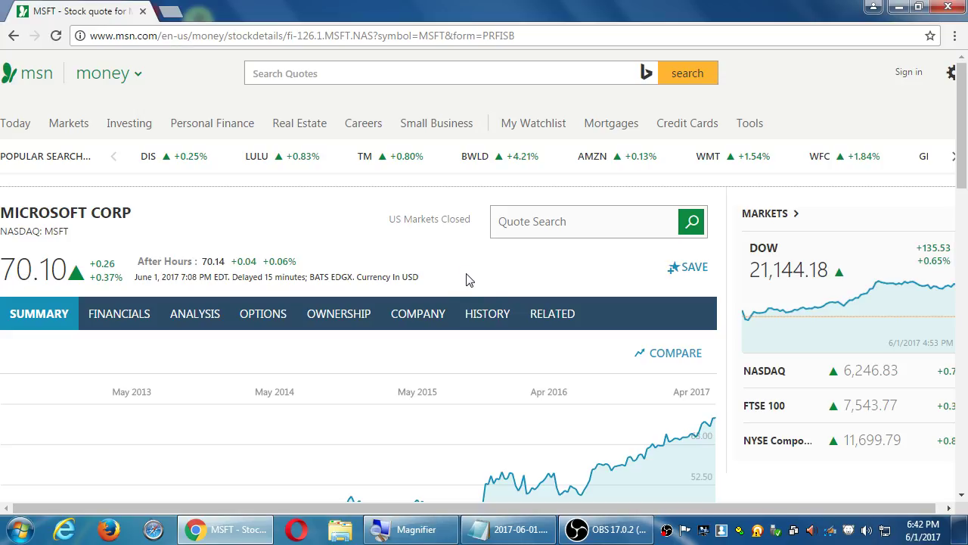
scroll(567, 280, down, 1)
scroll(567, 277, down, 2)
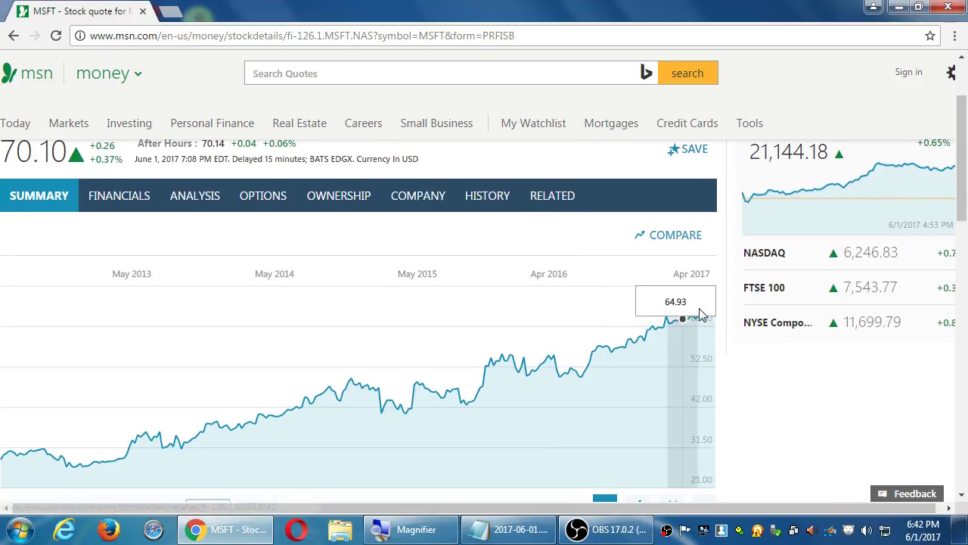
scroll(731, 311, up, 1)
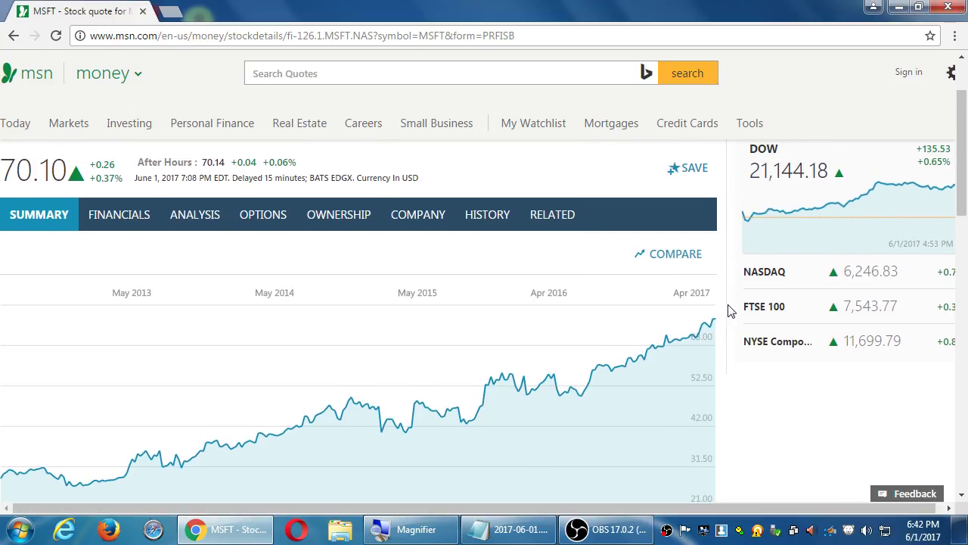
scroll(731, 311, up, 1)
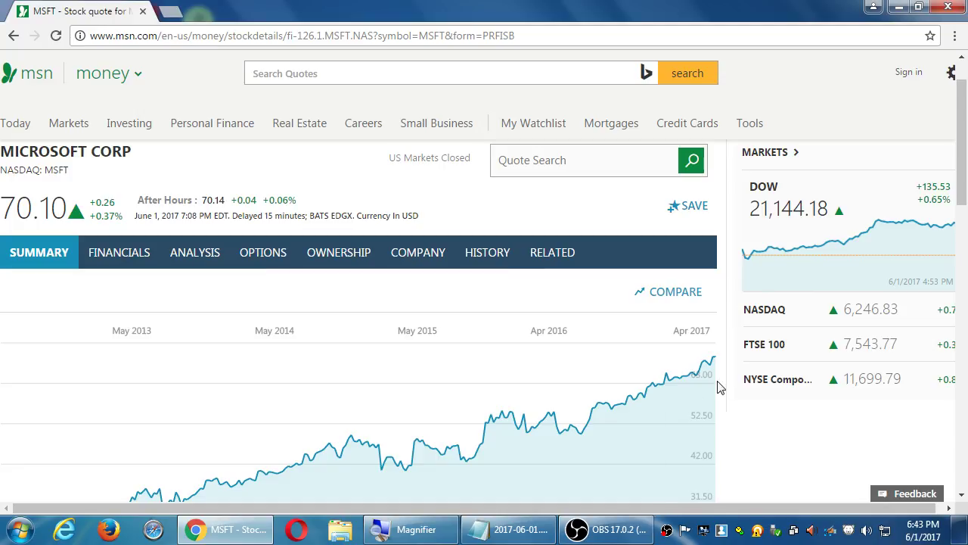
scroll(733, 384, up, 1)
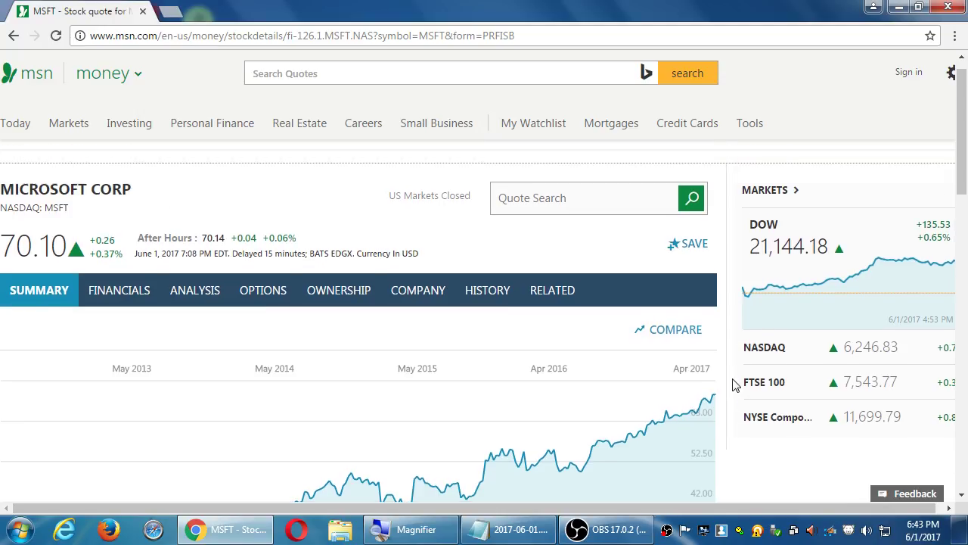
scroll(734, 384, up, 1)
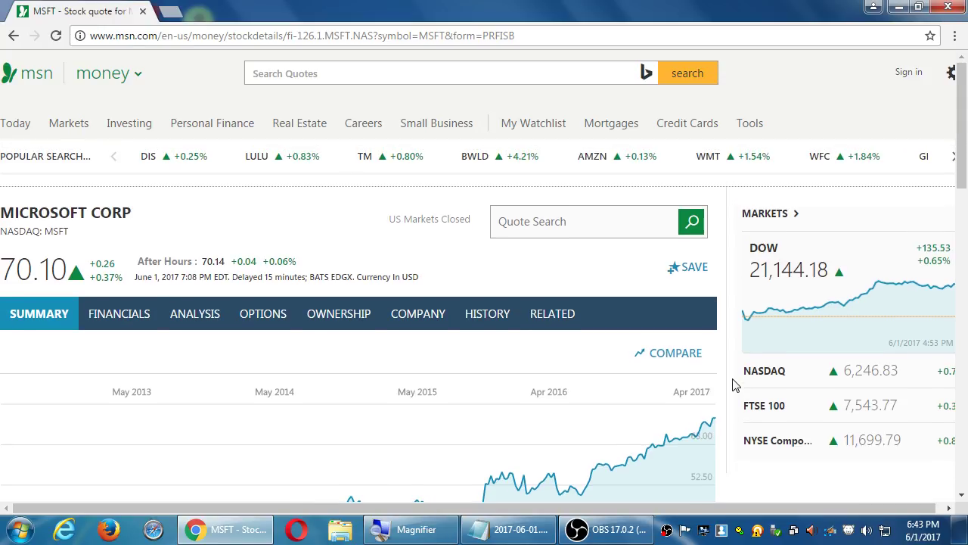
click(436, 76)
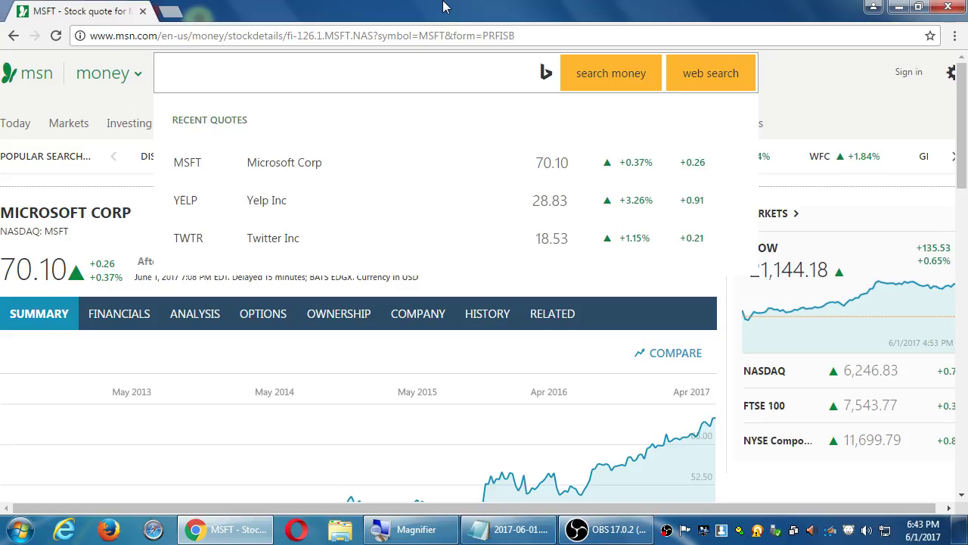
click(732, 333)
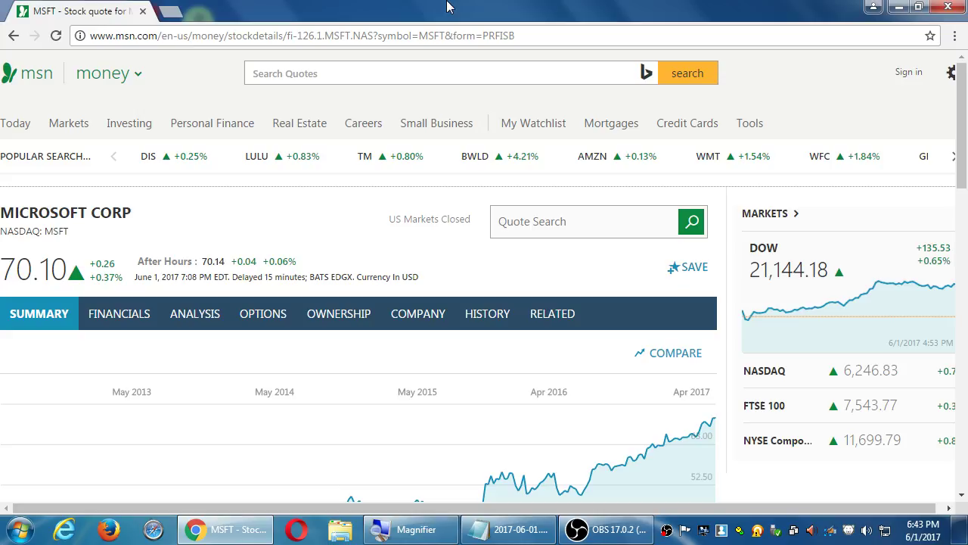
- Switch to the 2017-06-01.txt notes in Notepad and add a "Good News:" line directly below TripAdvisor
click(508, 529)
key(super+plus)
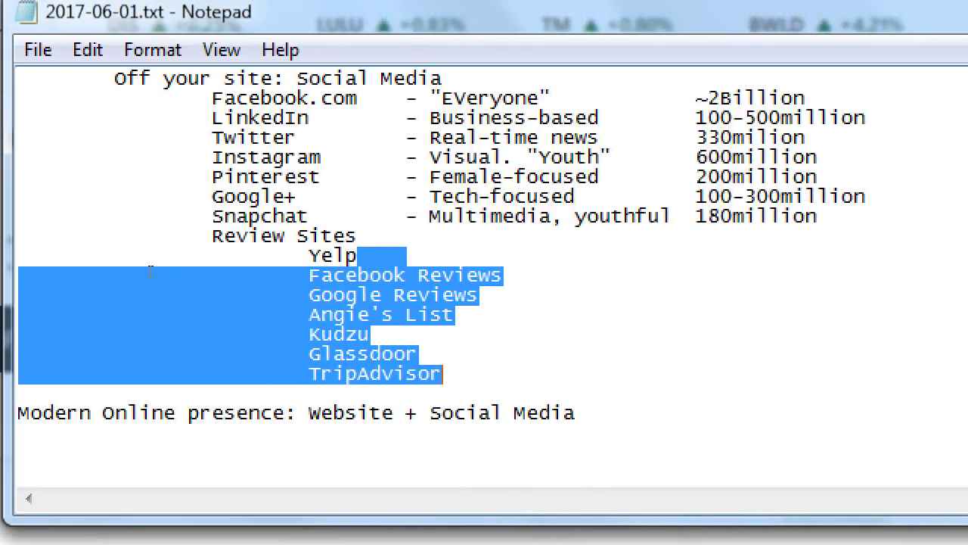
click(151, 273)
key(Down)
key(Down)
key(Down)
key(Down)
key(Down)
key(End)
key(Return)
text(Good News: )
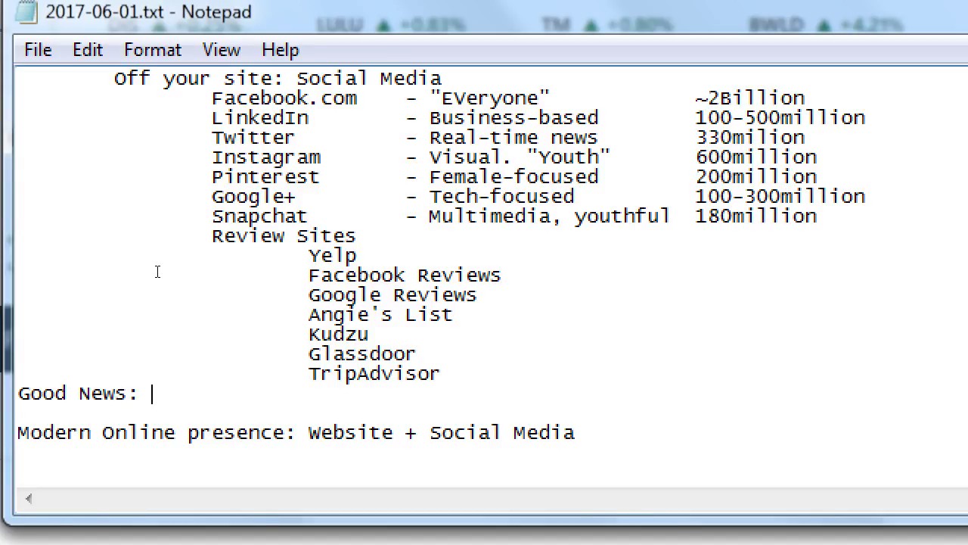
- Write "Digital markerting" as a heading on its own line directly above "Good News:"
text(Digital ma)
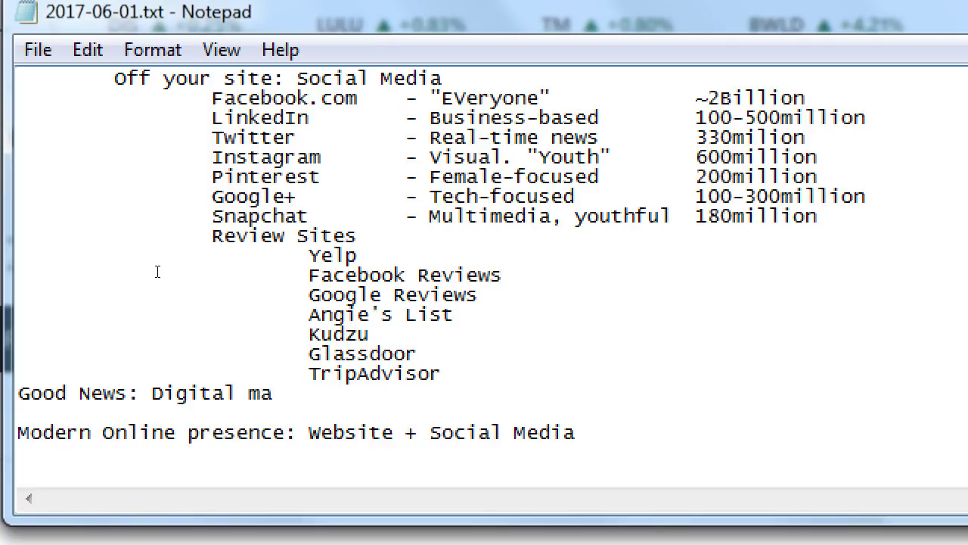
text(r)
key(shift+Left)
key(shift+Left)
key(shift+Left)
key(shift+Left)
key(shift+Left)
key(shift+Left)
key(shift+Left)
key(shift+Left)
key(shift+Left)
key(shift+Left)
key(shift+Left)
key(ctrl+x)
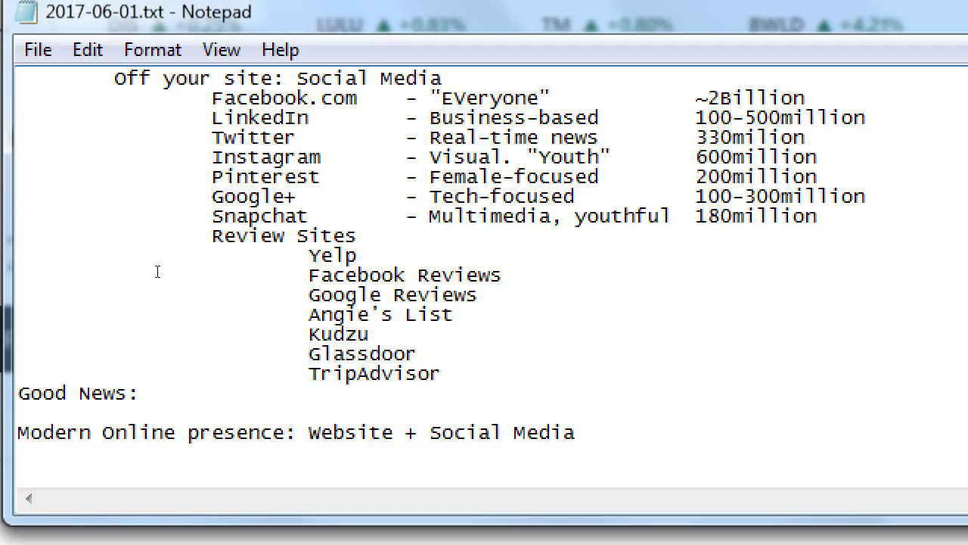
key(Home)
key(Return)
key(Up)
key(ctrl+v)
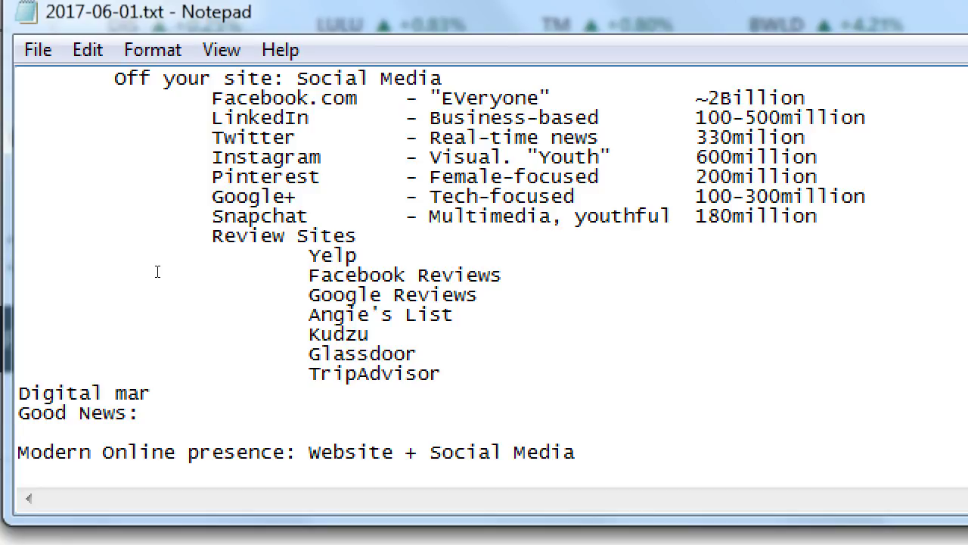
text(kerting)
- Add a "Bad news:" line below "Good News:" and complete the "Good News:" line with "Low barrier to entry"
key(Down)
key(Return)
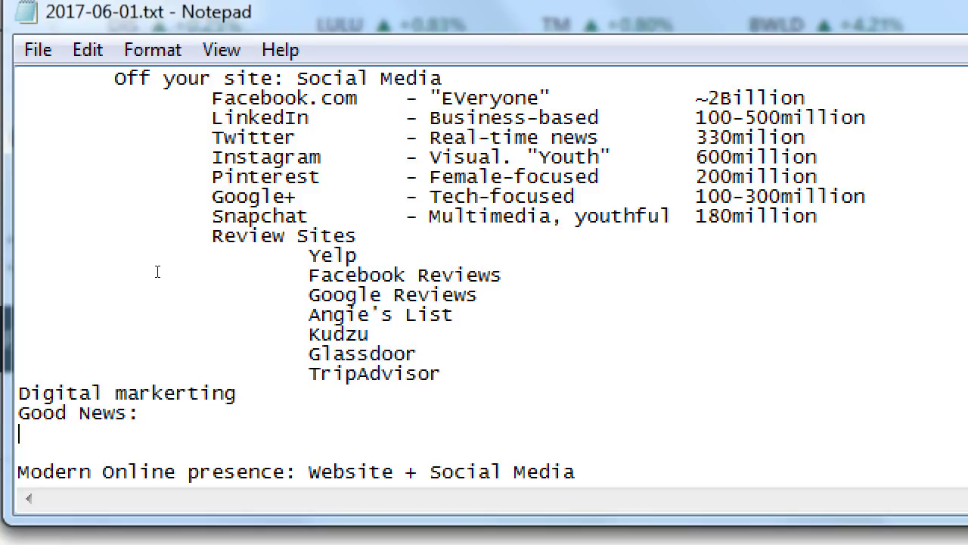
text(Bad news:)
key(Up)
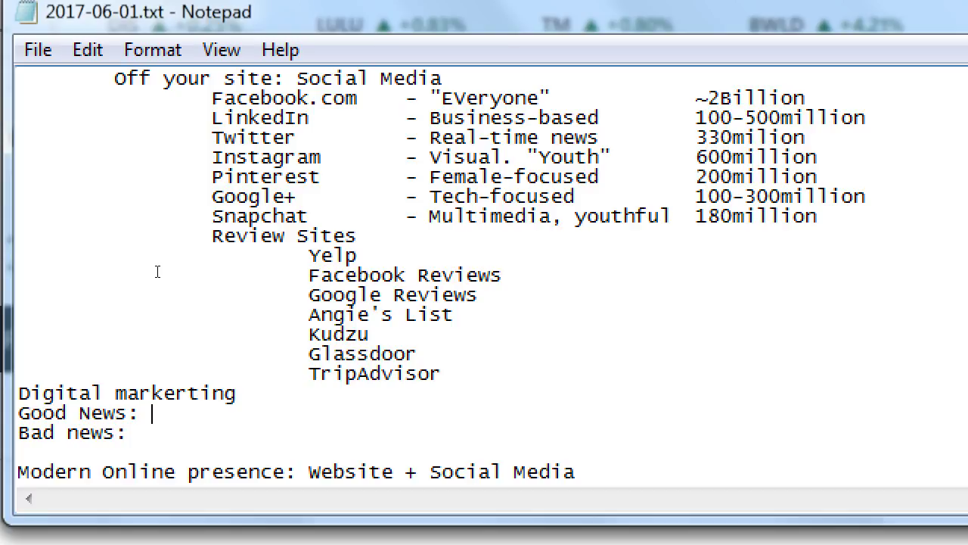
text(Low barrier to en)
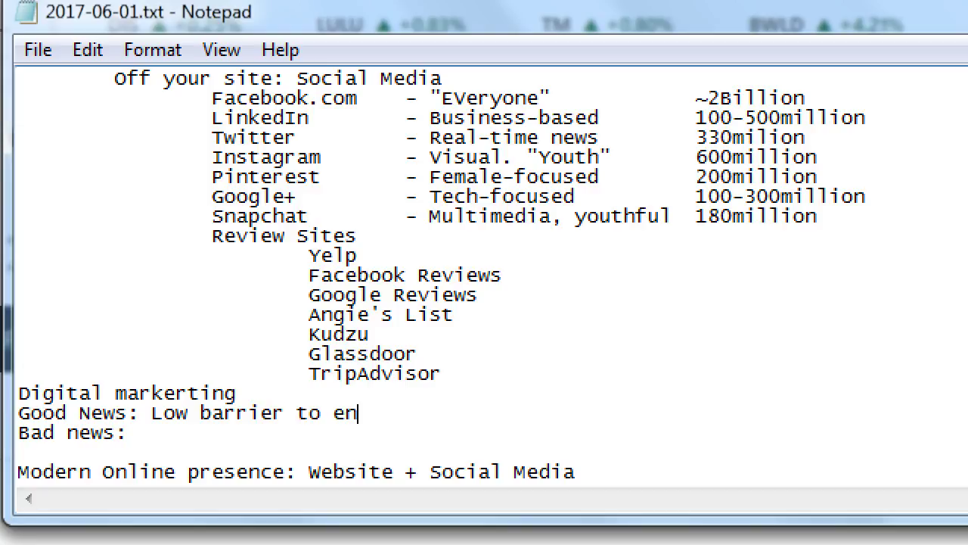
text(try)
- Complete the "Bad news:" line with "Better results via aspects"
key(Down)
text(Better result)
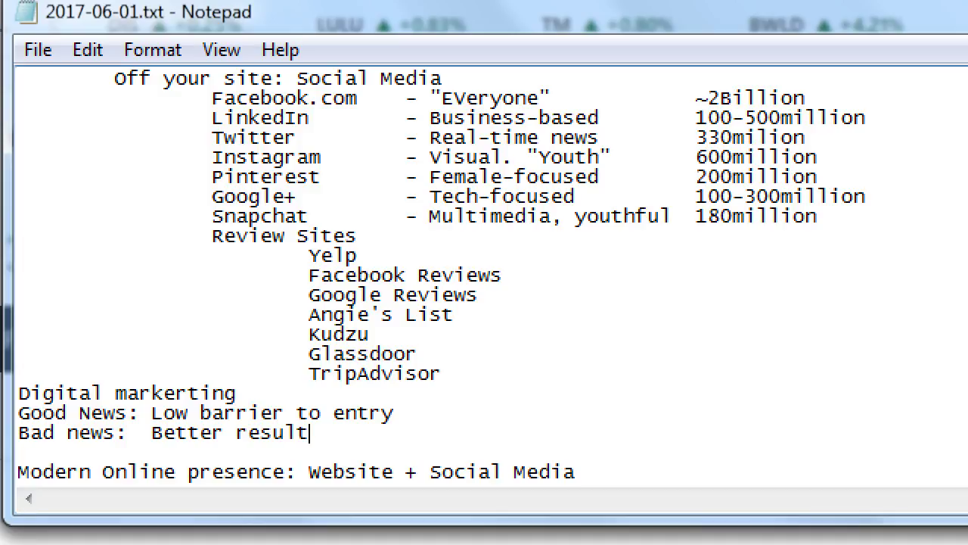
text(s via versions o)
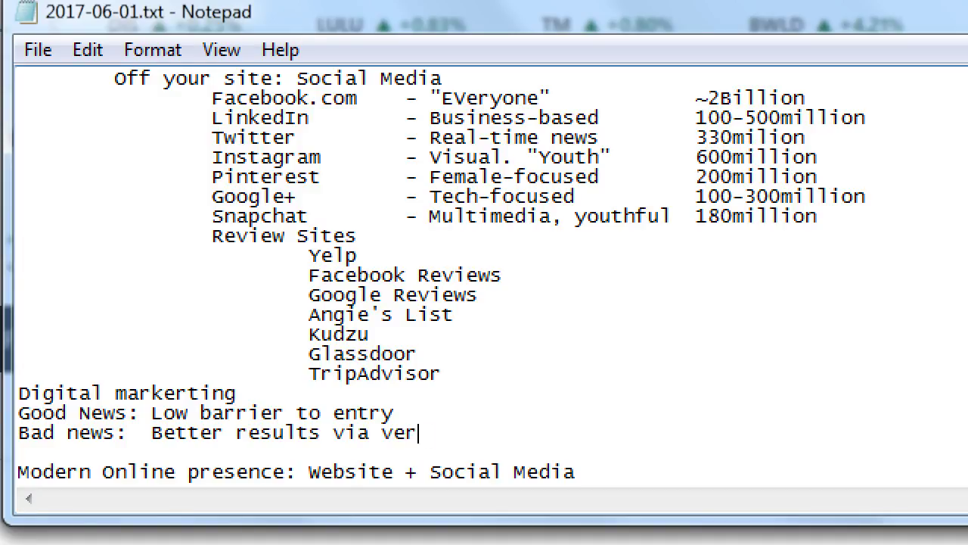
key(BackSpace)
key(BackSpace)
key(BackSpace)
key(BackSpace)
key(BackSpace)
key(BackSpace)
key(BackSpace)
key(BackSpace)
key(BackSpace)
key(BackSpace)
text(e)
key(BackSpace)
text(aspects)
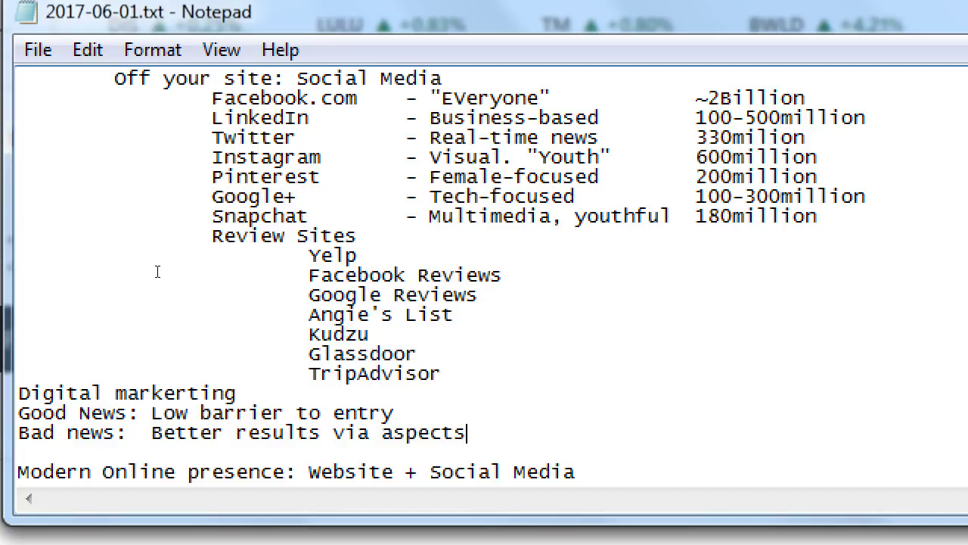
- Add the line "Good news: Low cost to get started" below the "Bad news:" line
key(ctrl+z)
text(Good)
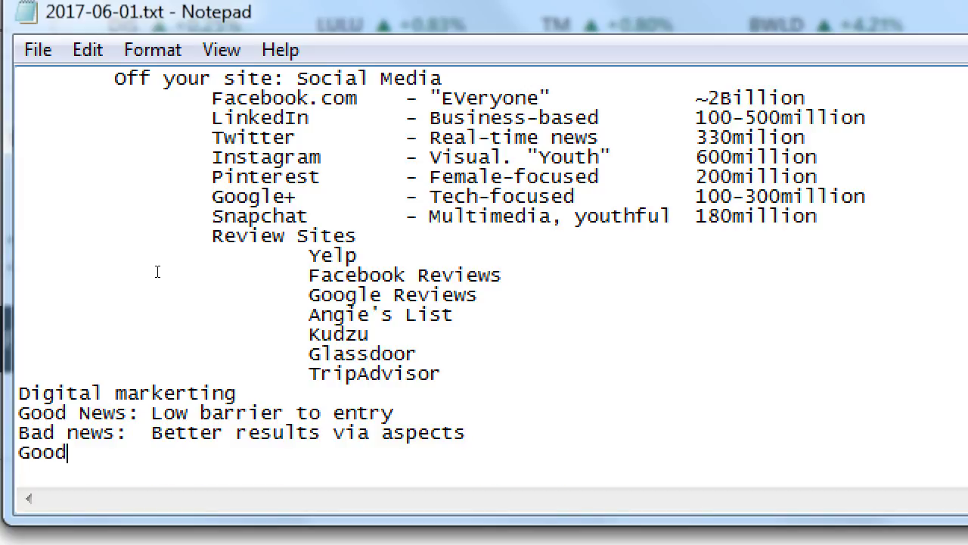
text( news: Lo)
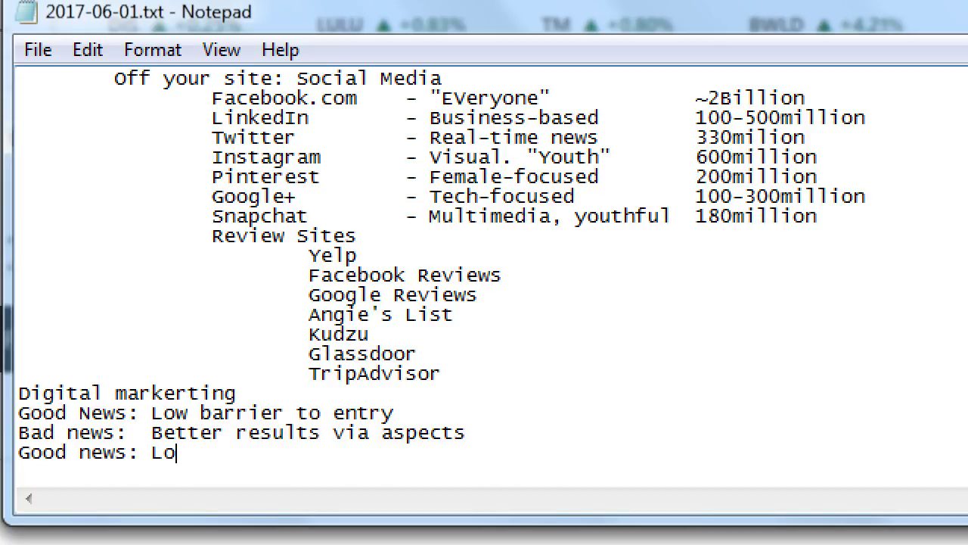
text(w cost to get started)
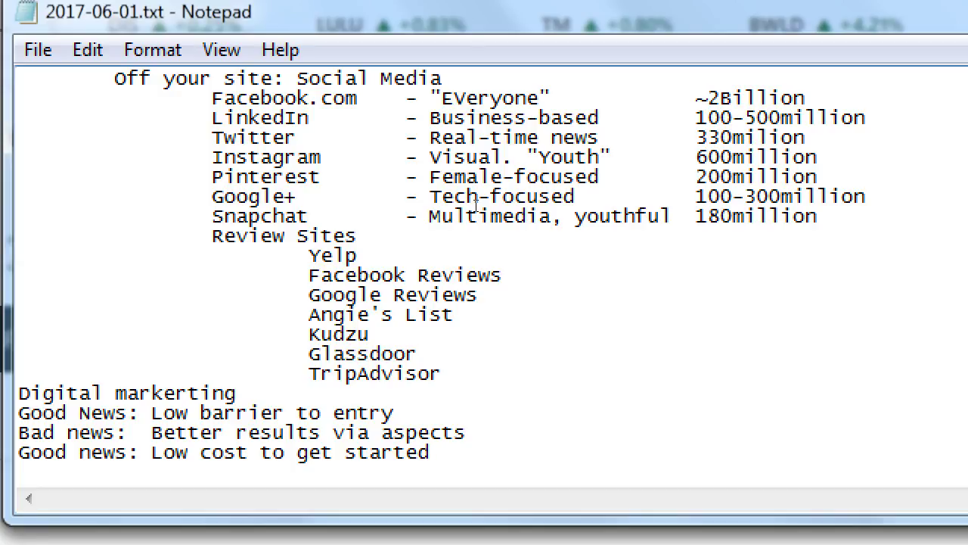
key(super+minus)
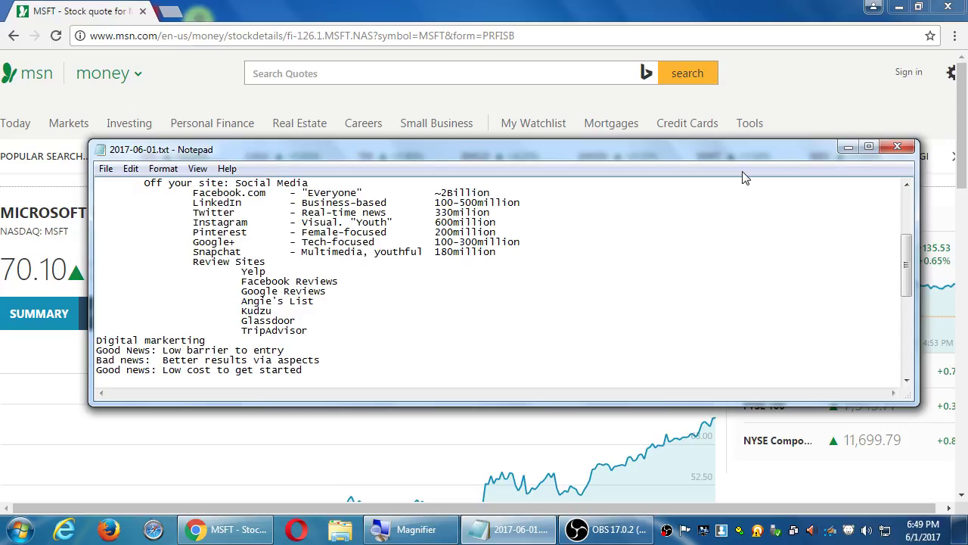
key(super+plus)
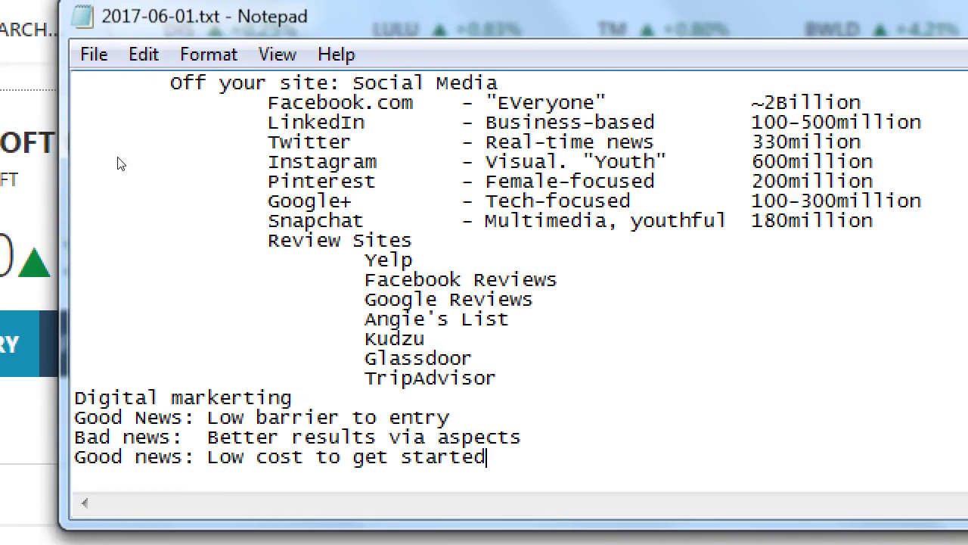
key(Return)
key(Return)
text(http://s)
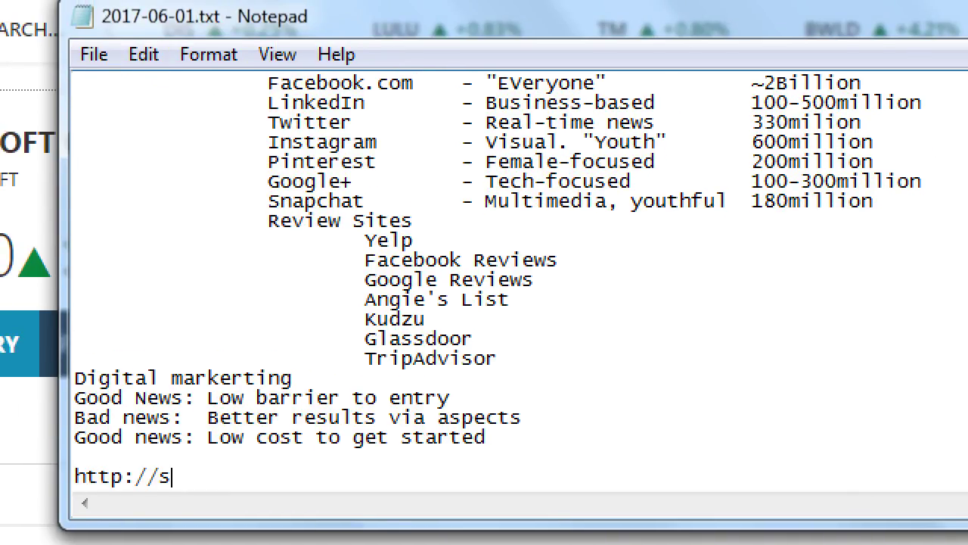
text(ocialmedia)
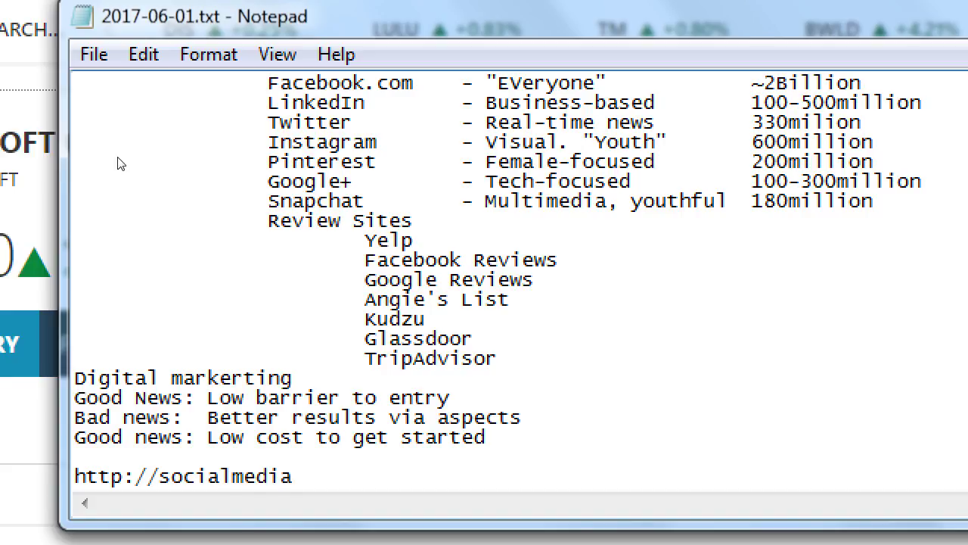
text(examiner.com)
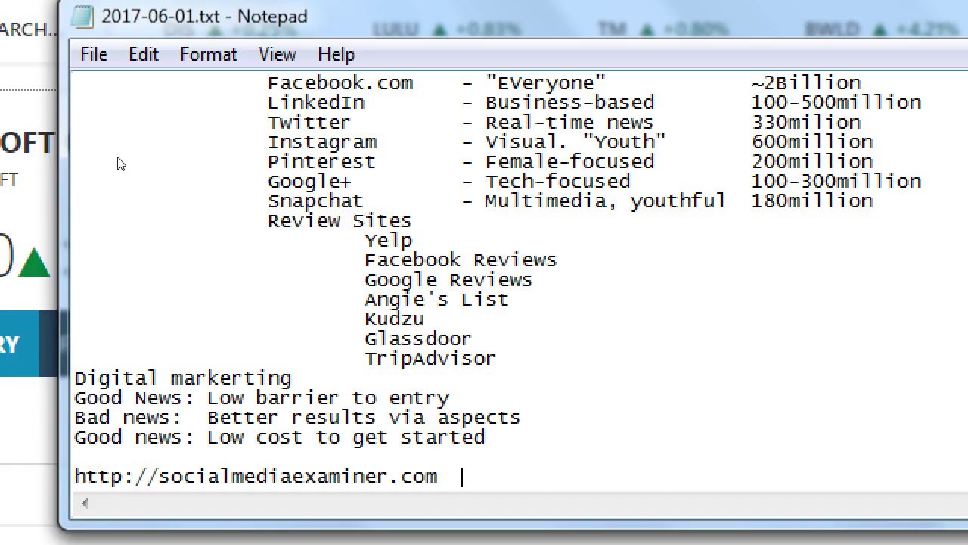
text(   - Trade journal)
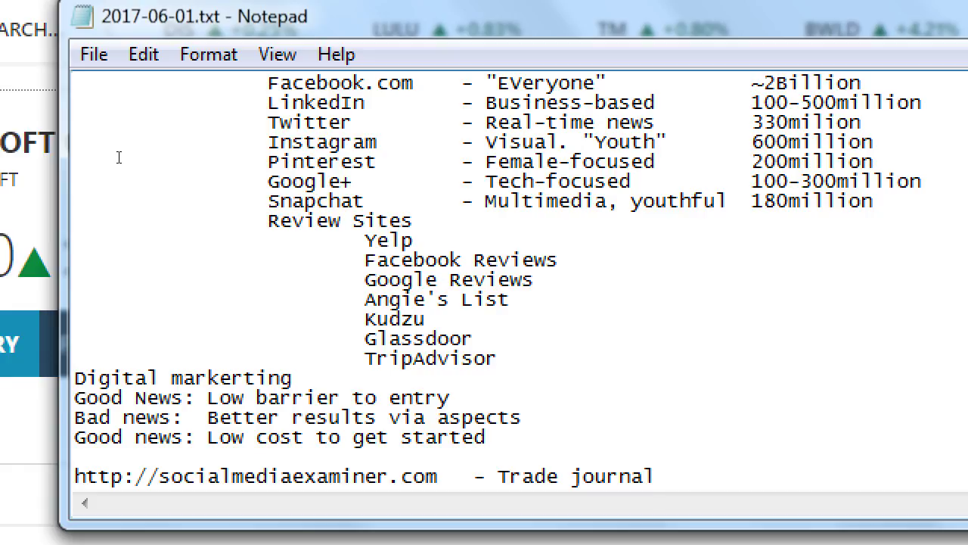
- Copy the socialmediaexaminer.com address from the notes, switch to Chrome and open that site in place of the MSN Money page
key(super+minus)
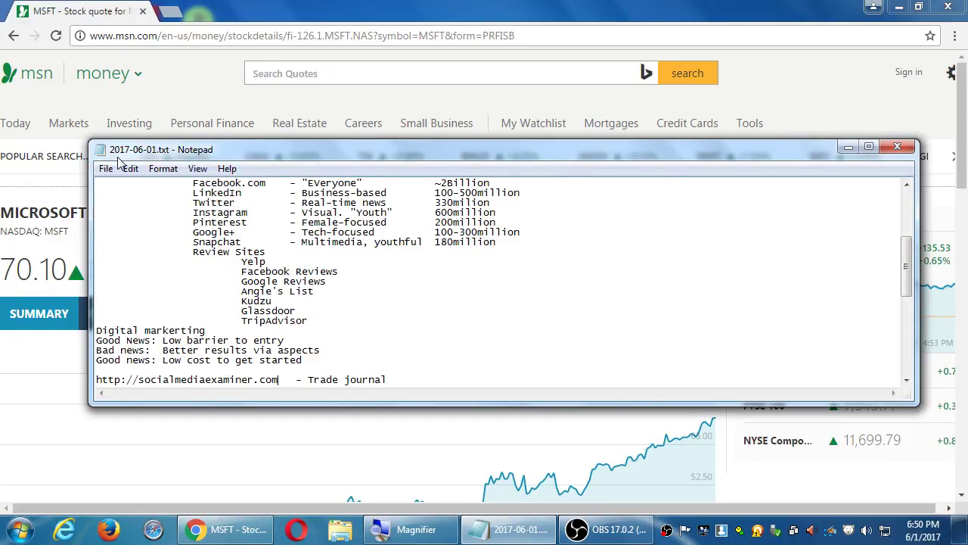
key(shift+Home)
key(alt+Tab)
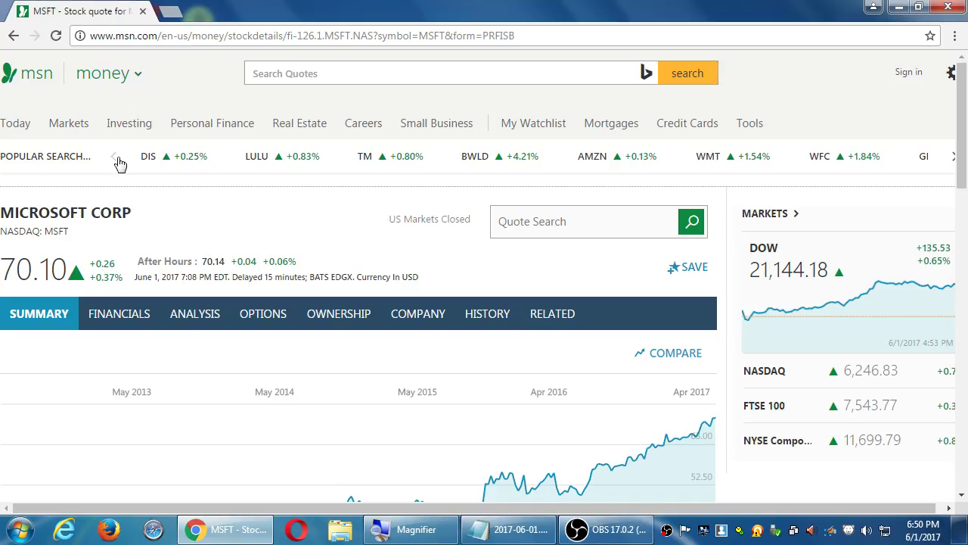
key(ctrl+l)
key(ctrl+v)
key(Return)
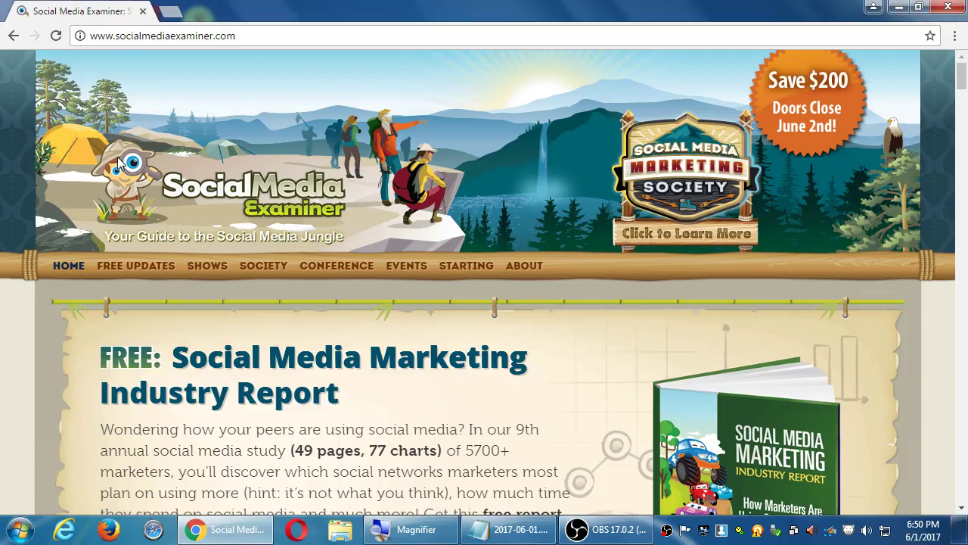
- Look over the Social Media Examiner home page, covering the free industry report offer and the recent articles on LinkedIn, Facebook and Instagram
scroll(417, 242, down, 5)
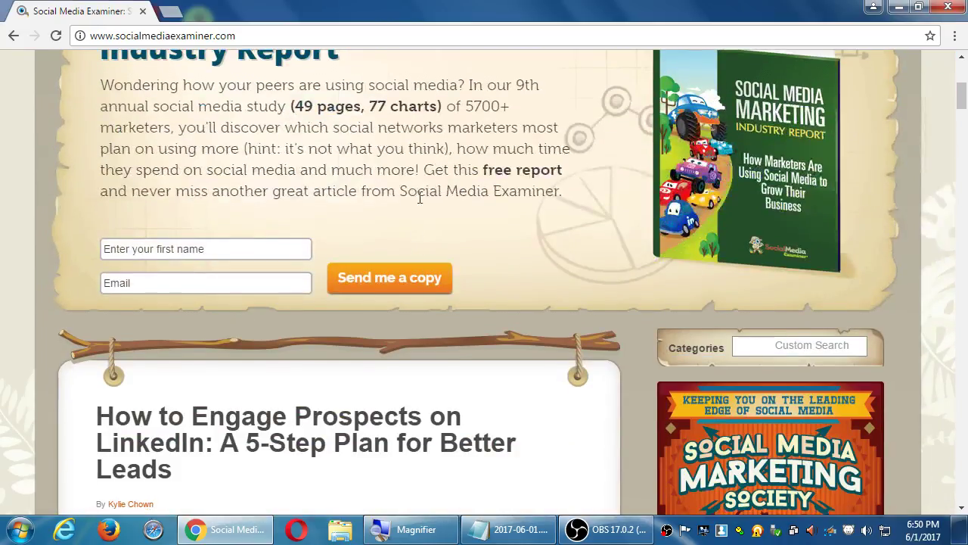
scroll(548, 291, down, 1)
scroll(537, 267, up, 3)
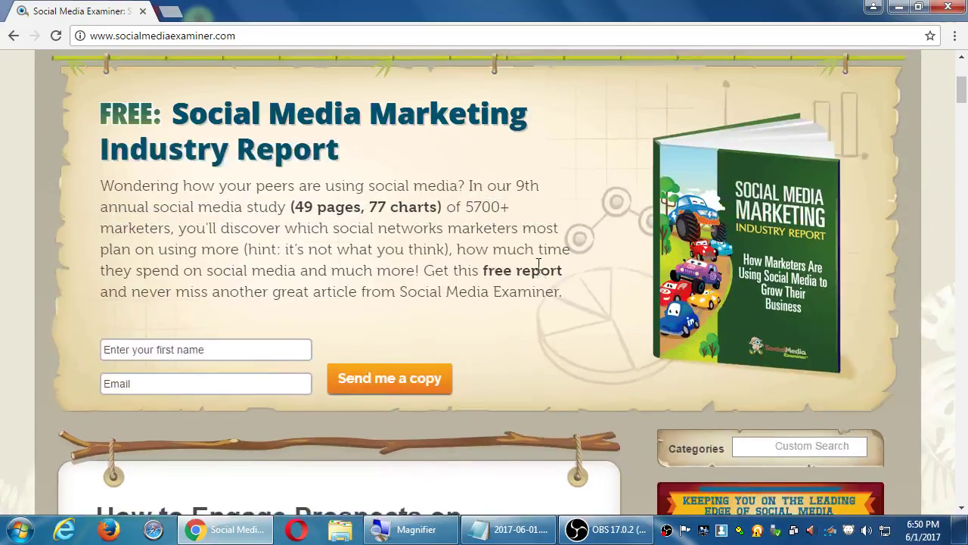
scroll(538, 266, up, 3)
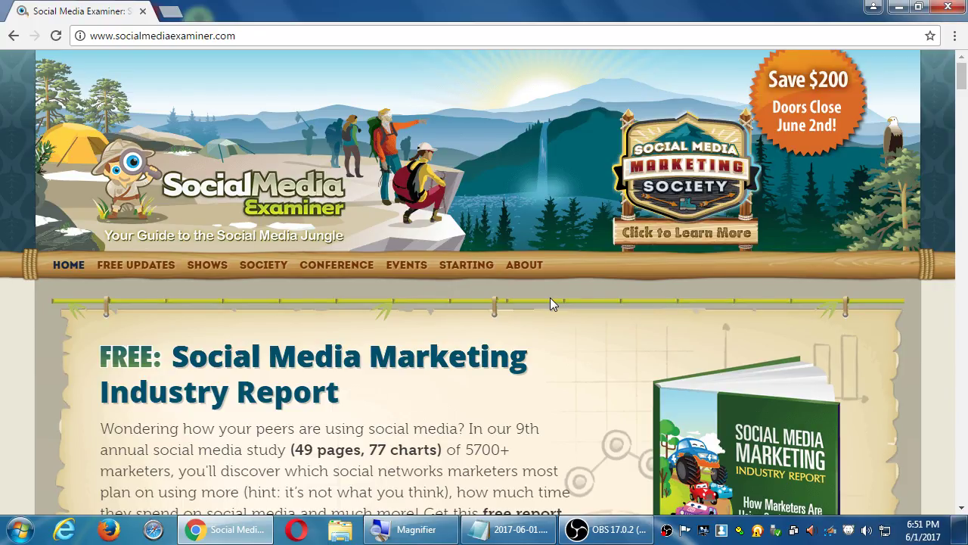
scroll(550, 297, down, 7)
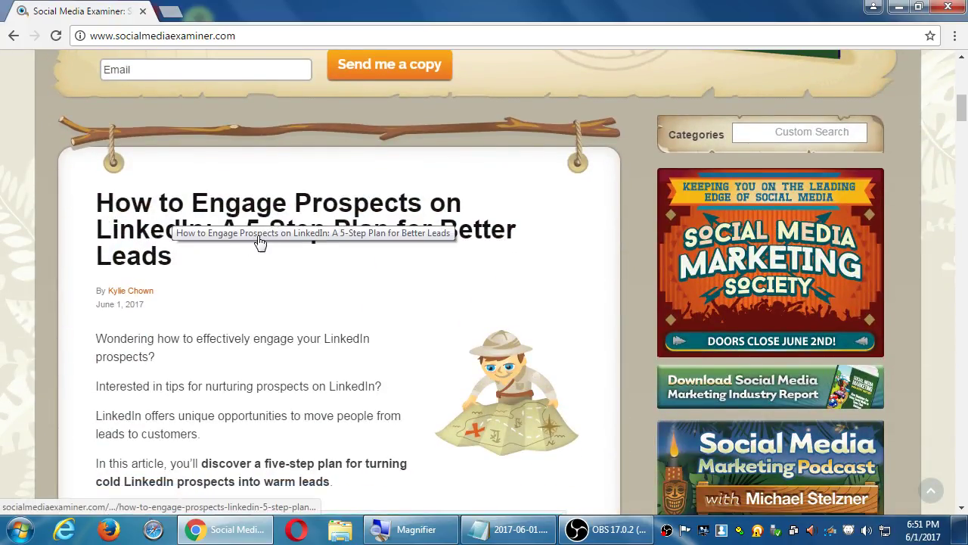
scroll(328, 340, down, 1)
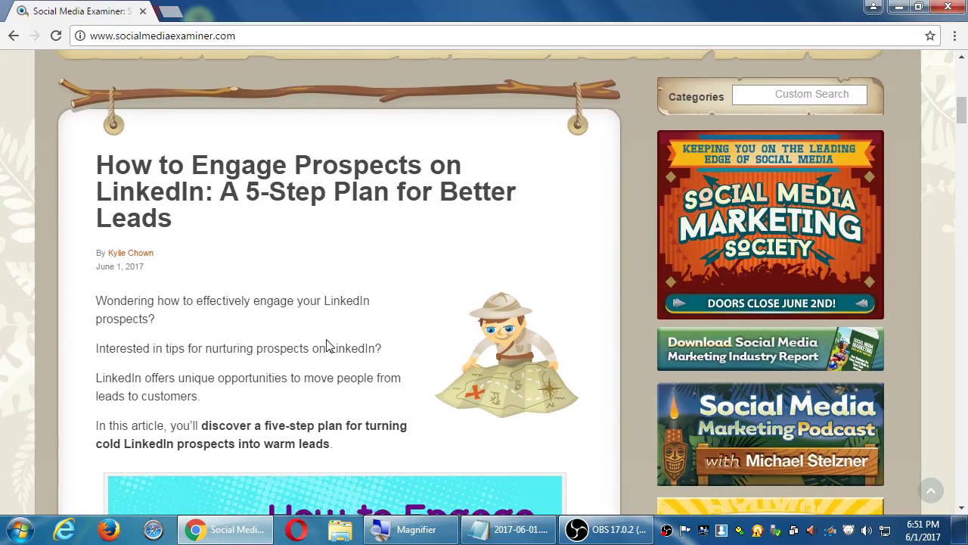
scroll(326, 340, down, 5)
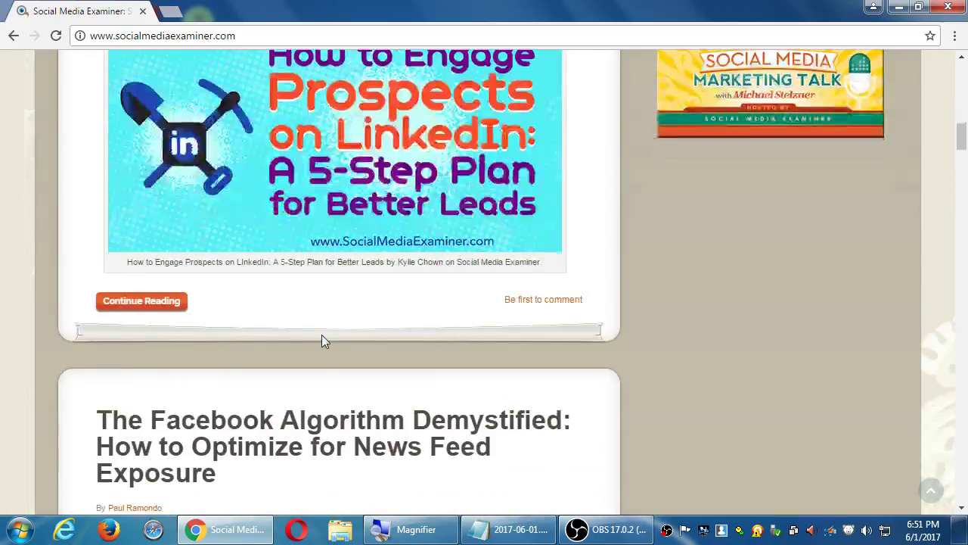
scroll(321, 341, down, 3)
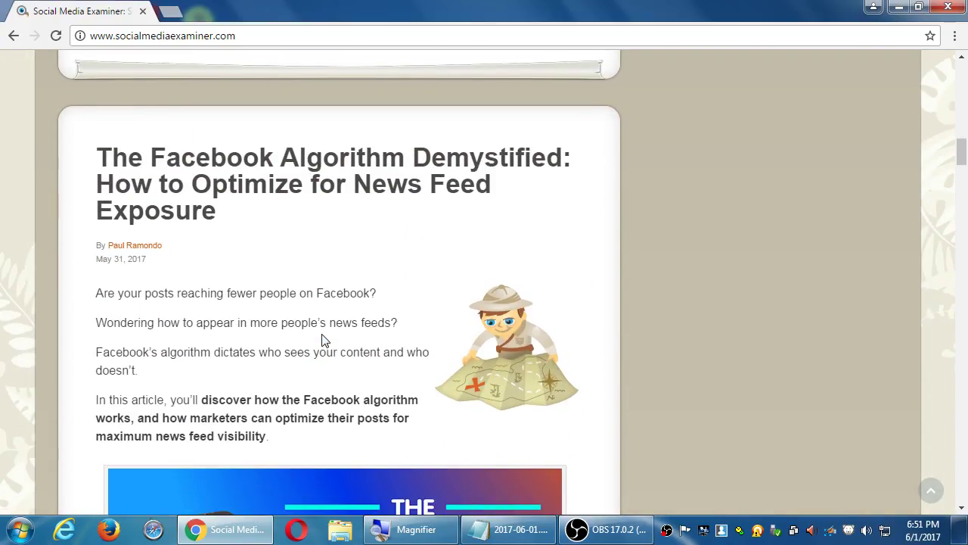
scroll(352, 282, down, 3)
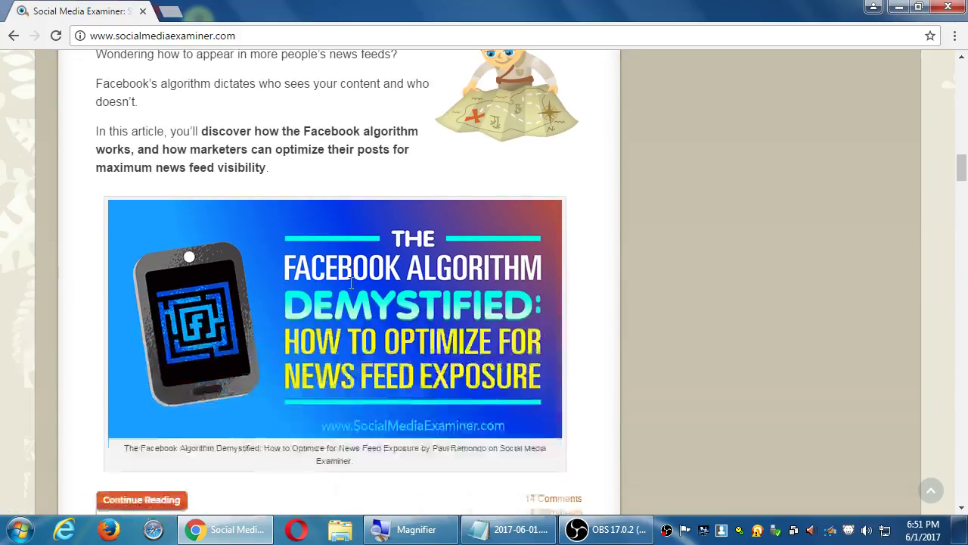
scroll(496, 369, down, 3)
scroll(497, 360, down, 2)
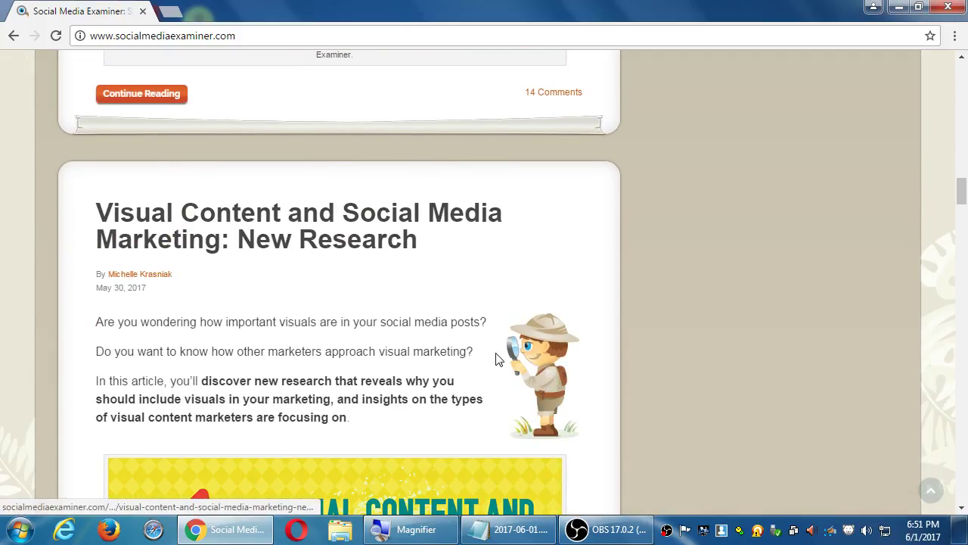
scroll(497, 361, down, 1)
scroll(496, 352, down, 9)
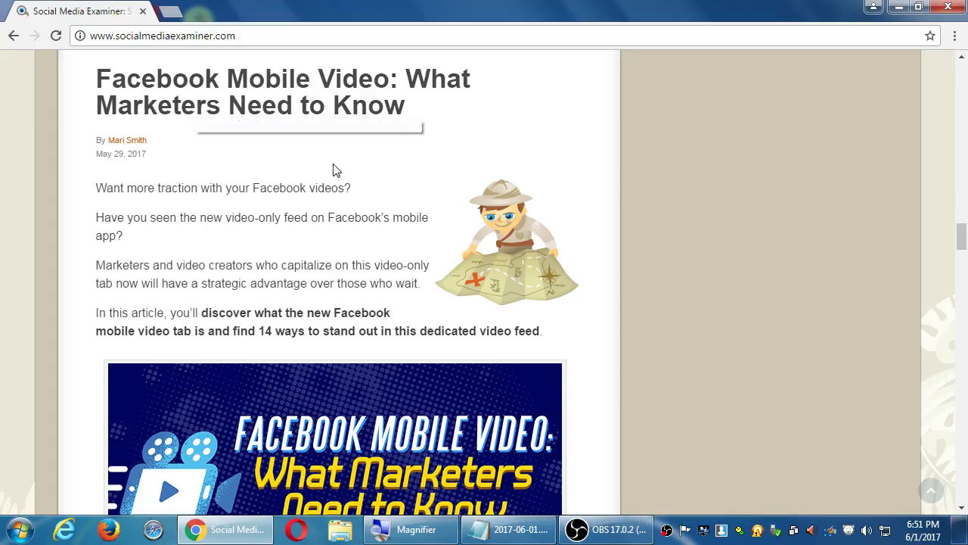
scroll(344, 174, down, 2)
scroll(541, 318, up, 1)
scroll(541, 318, up, 2)
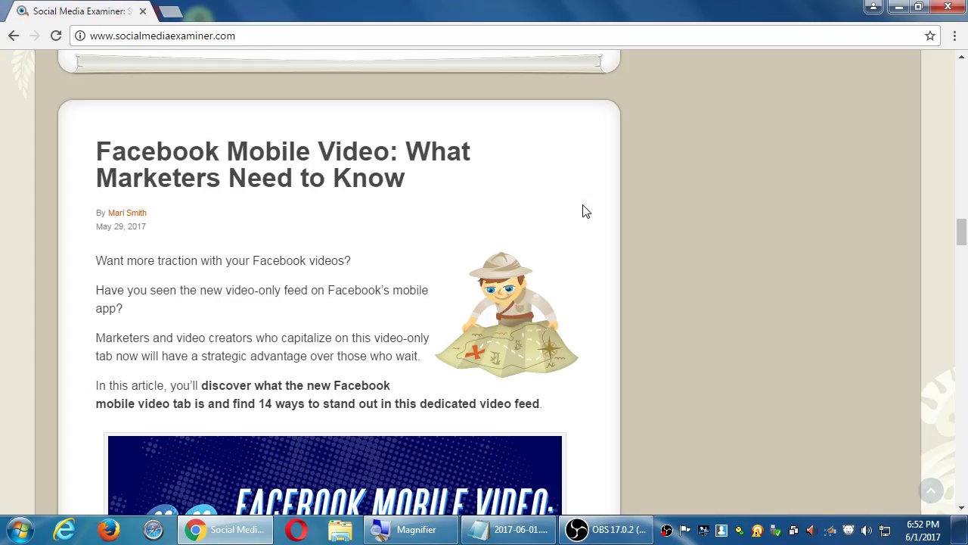
scroll(615, 207, down, 7)
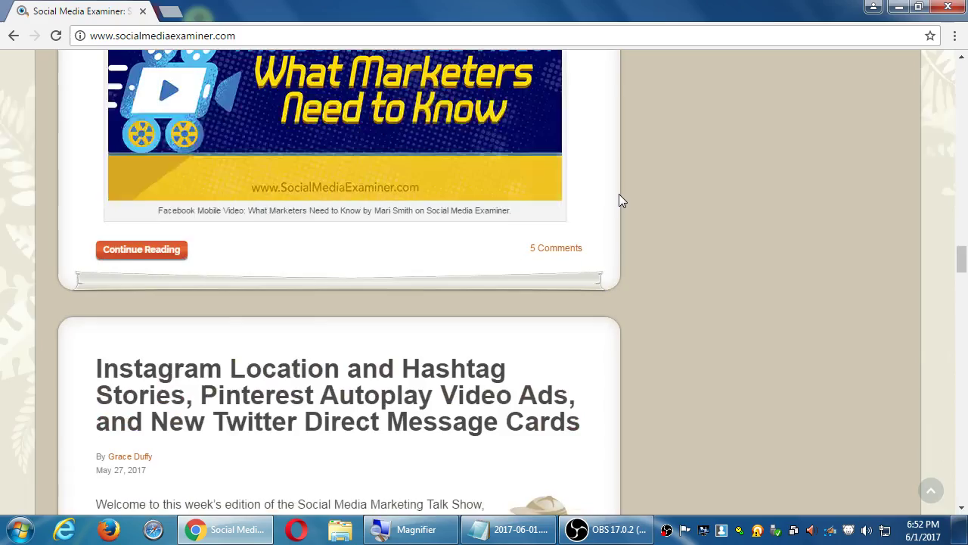
scroll(619, 200, down, 2)
scroll(625, 204, down, 1)
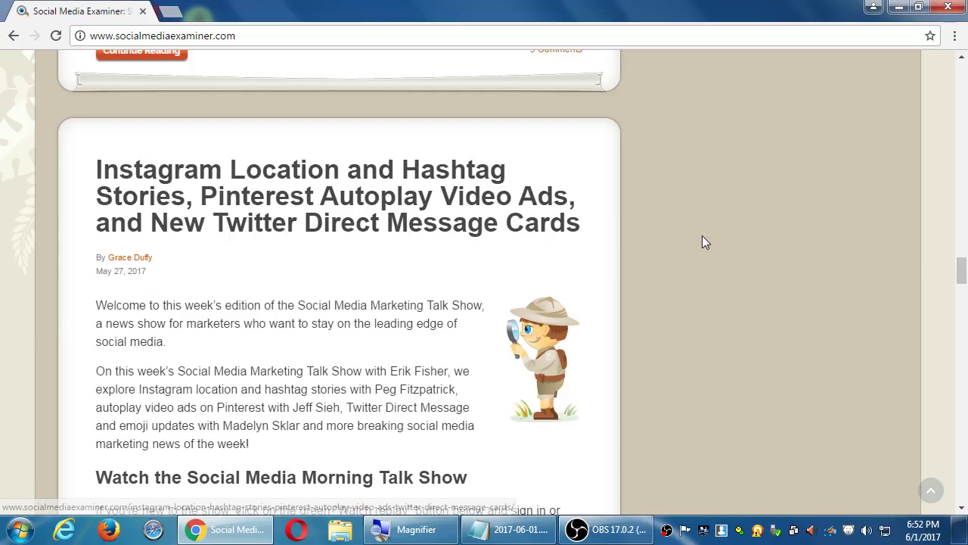
scroll(703, 241, down, 2)
scroll(702, 242, up, 1)
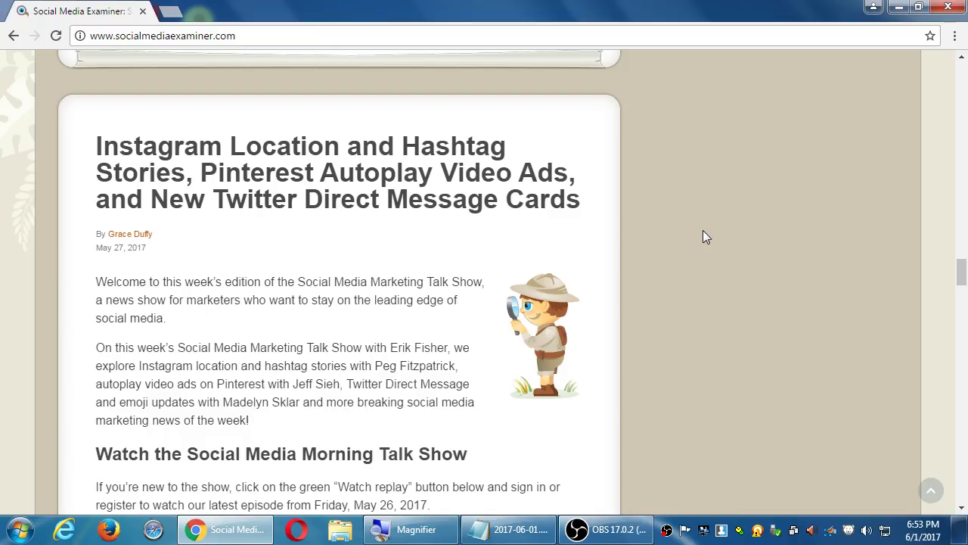
scroll(683, 261, down, 6)
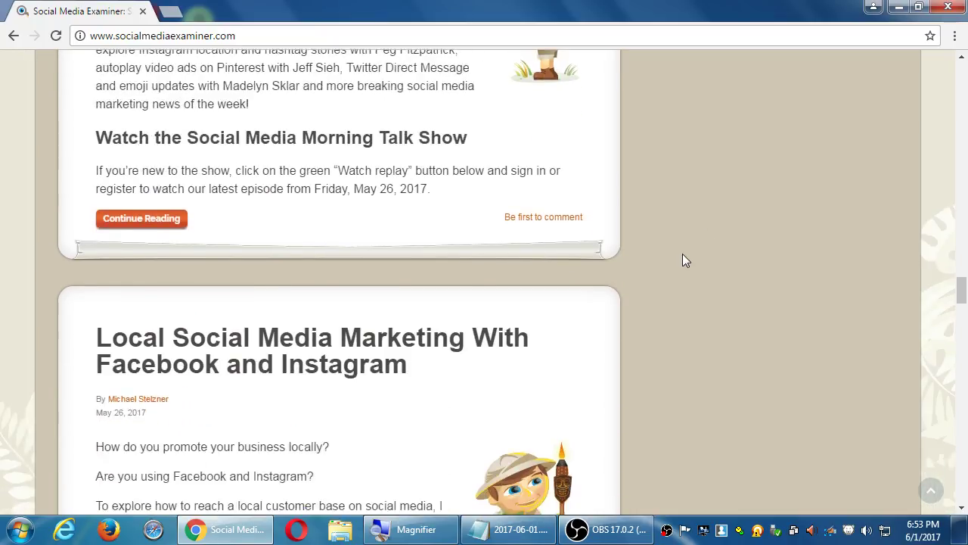
- Search the Social Media Examiner site for "periscope"
scroll(683, 253, up, 10)
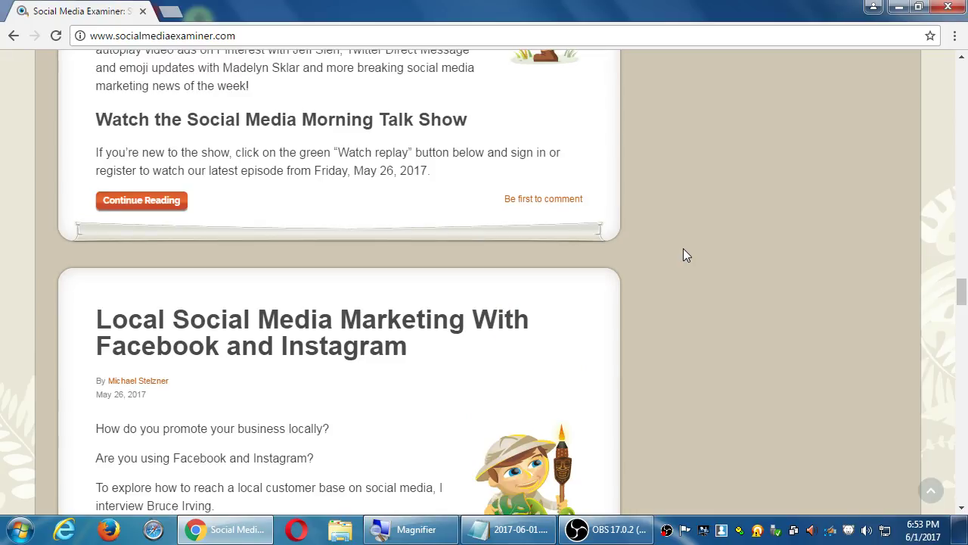
scroll(711, 276, down, 6)
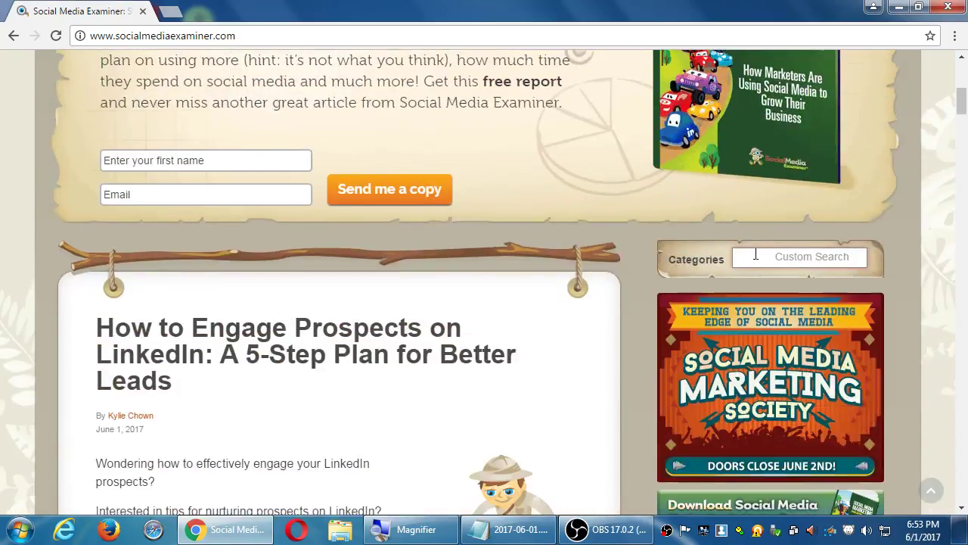
click(770, 257)
text(per)
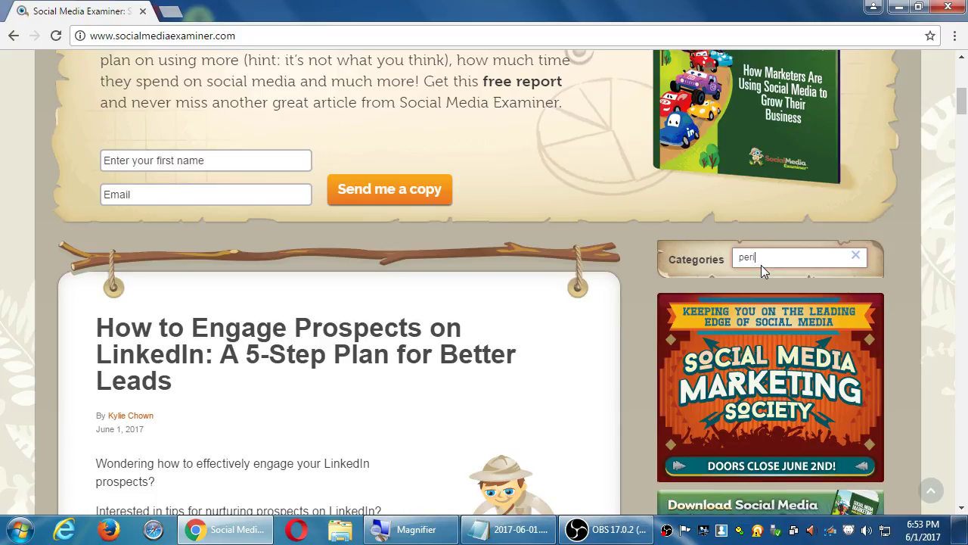
text(iscope)
key(Return)
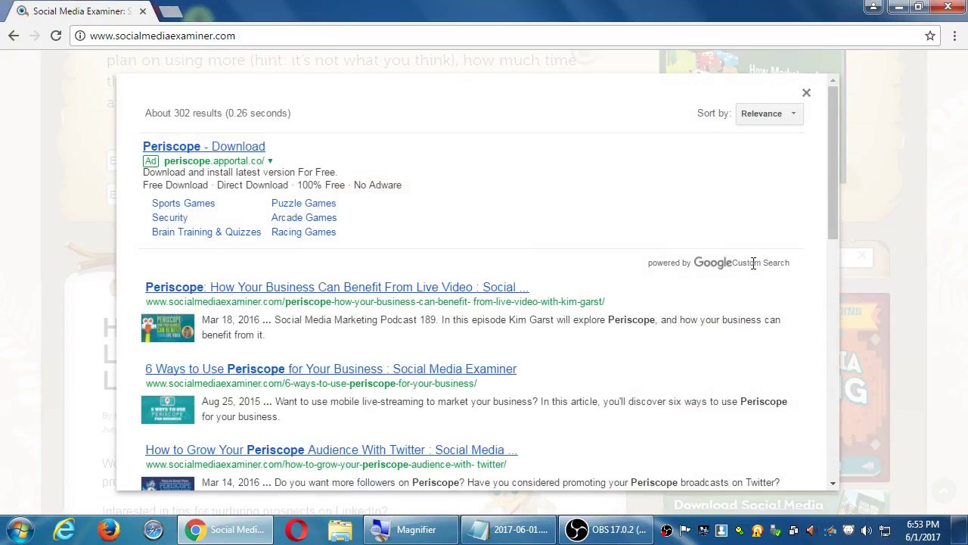
- Open the article "Periscope: How Your Business Can Benefit From Live Video" and decline the free industry report offer
click(306, 292)
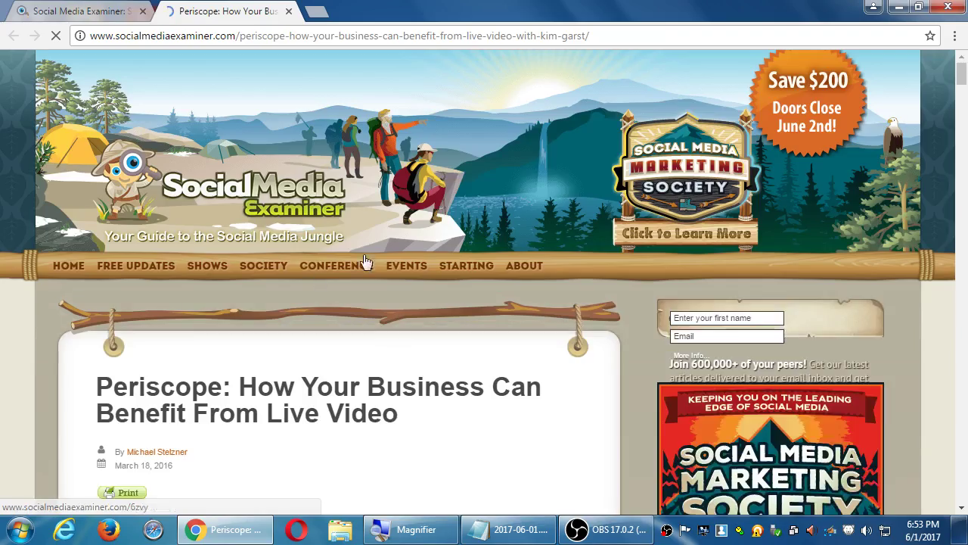
scroll(630, 333, down, 3)
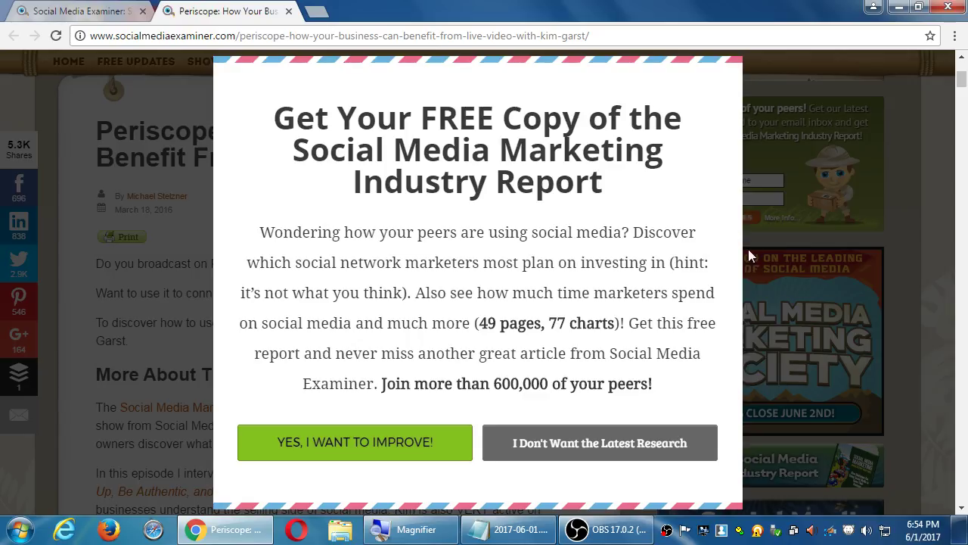
scroll(744, 251, down, 4)
scroll(715, 257, up, 5)
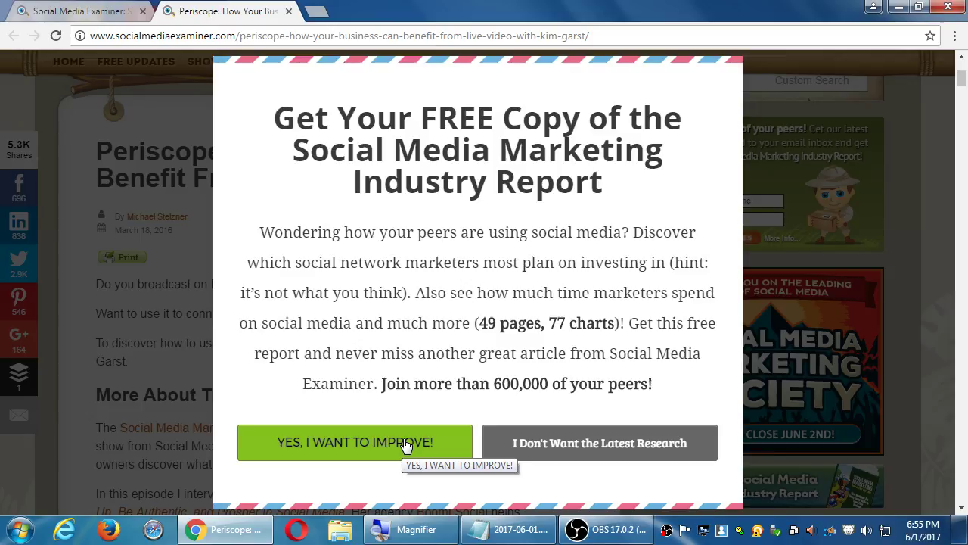
click(644, 448)
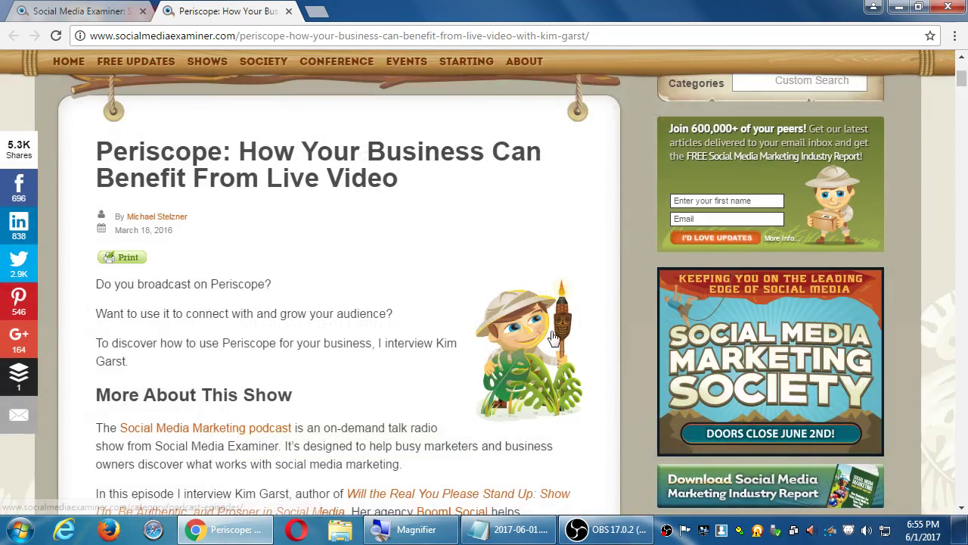
- Look through the Periscope article, from its show introduction past the podcast player to the section on the journey to live video
scroll(581, 338, down, 1)
scroll(583, 337, down, 5)
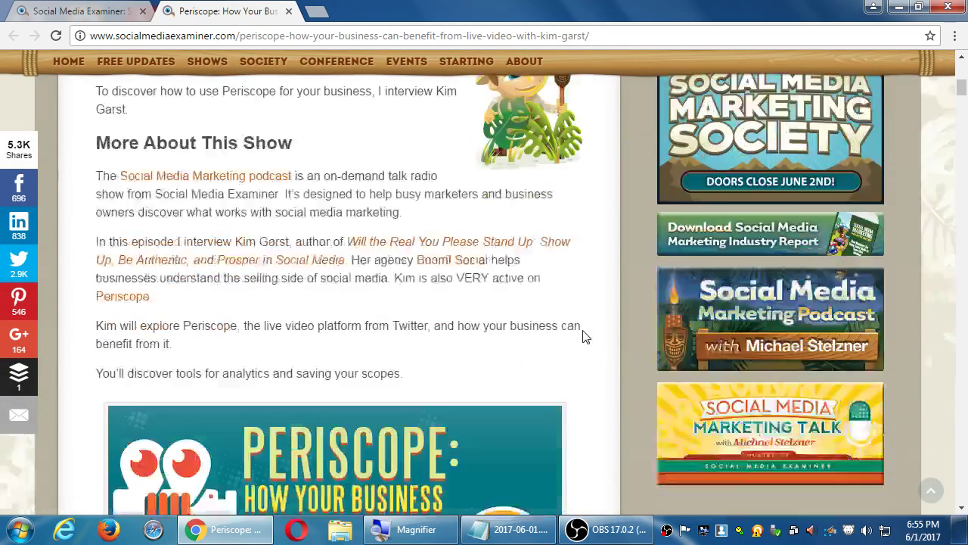
scroll(584, 337, down, 5)
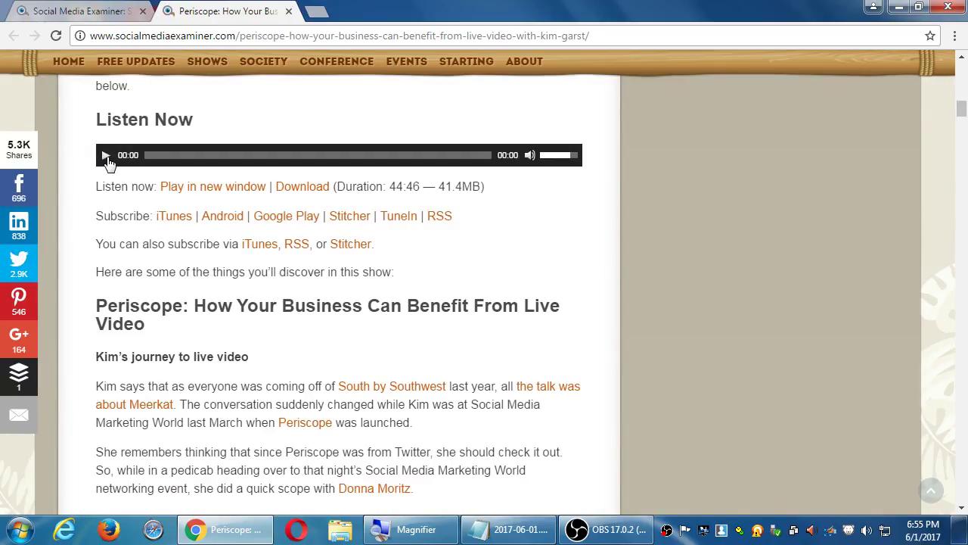
scroll(497, 329, down, 4)
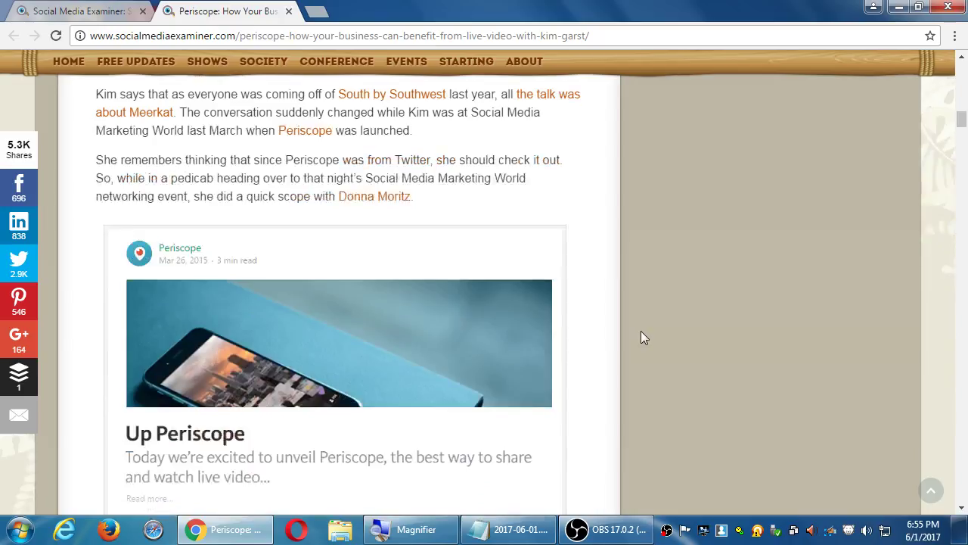
- Look through the rest of the Periscope article, from the Periscope launch story past the stats and apps section to the equipment advice
scroll(639, 333, down, 10)
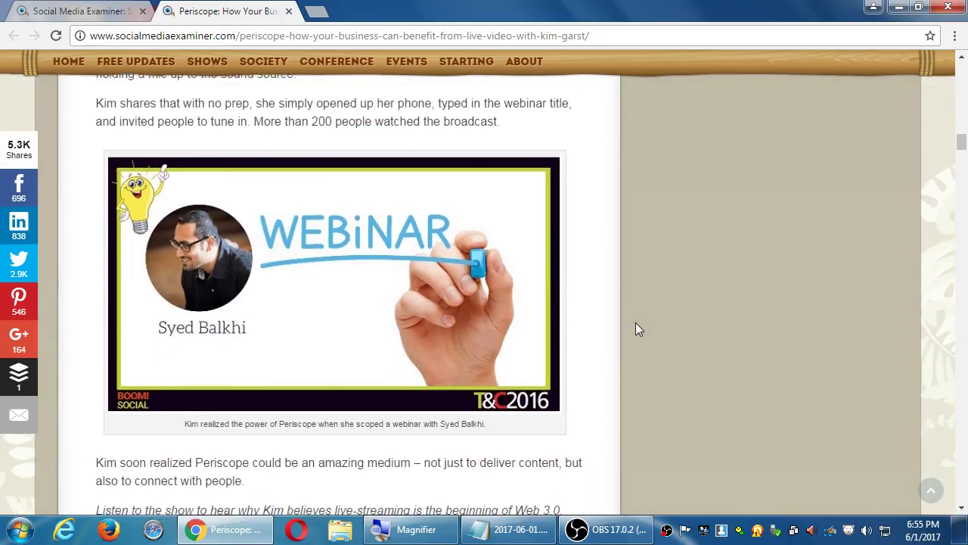
scroll(635, 329, down, 4)
scroll(633, 329, down, 5)
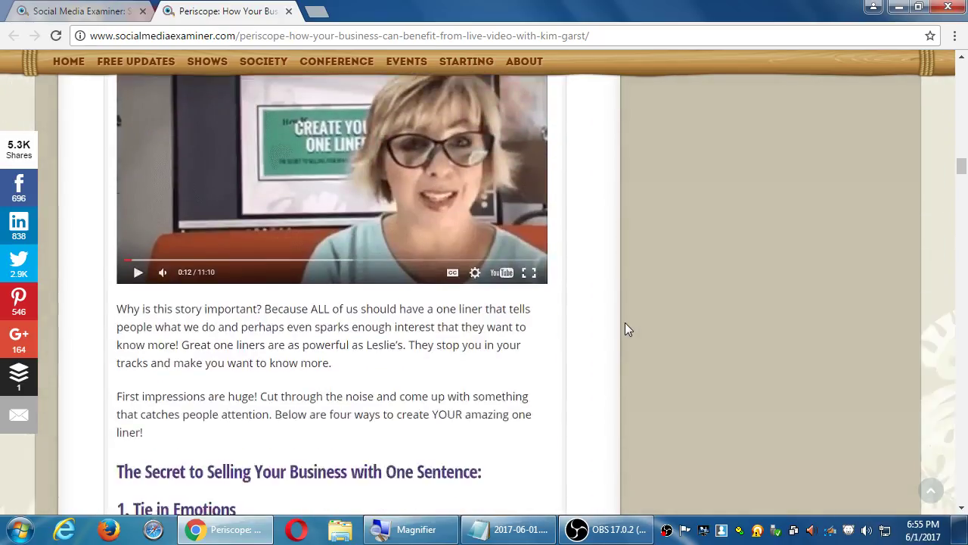
scroll(626, 329, down, 4)
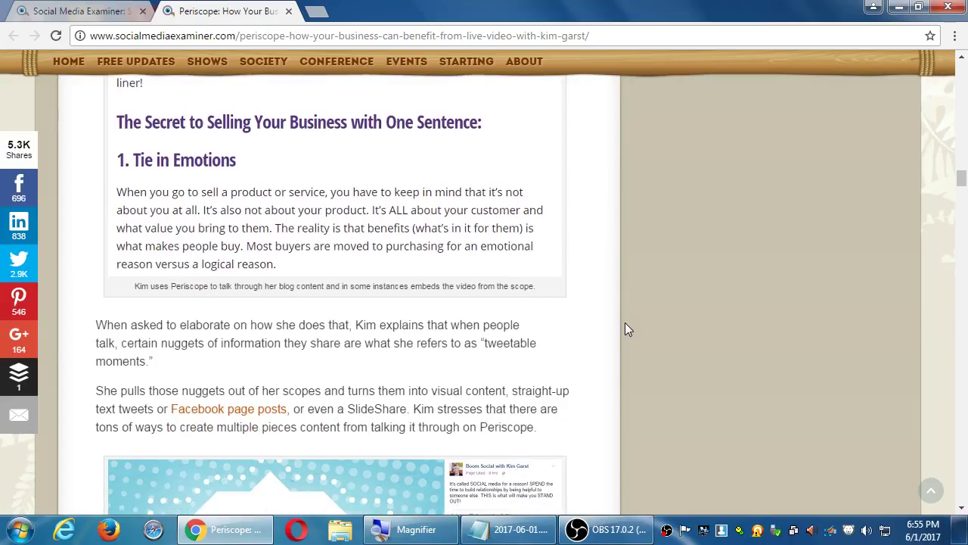
scroll(625, 325, down, 5)
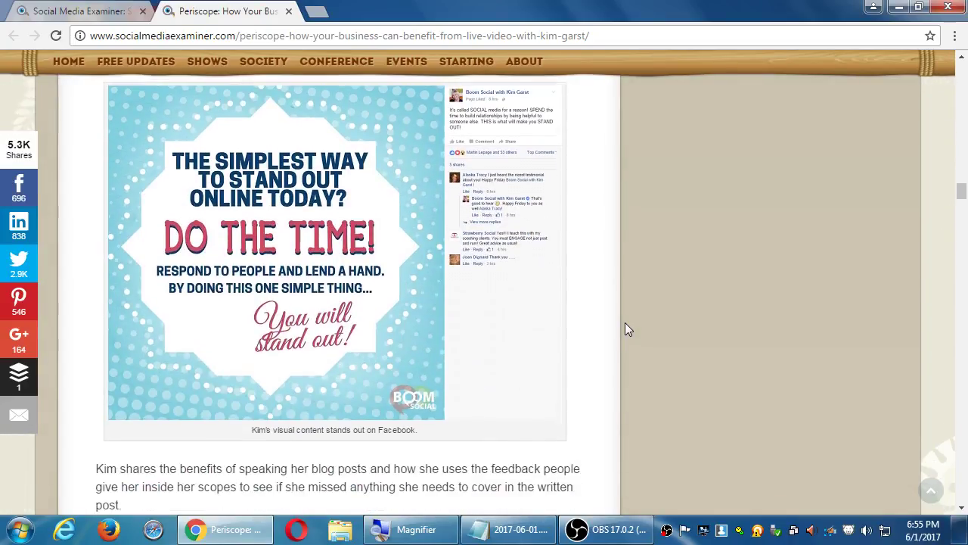
scroll(625, 329, up, 5)
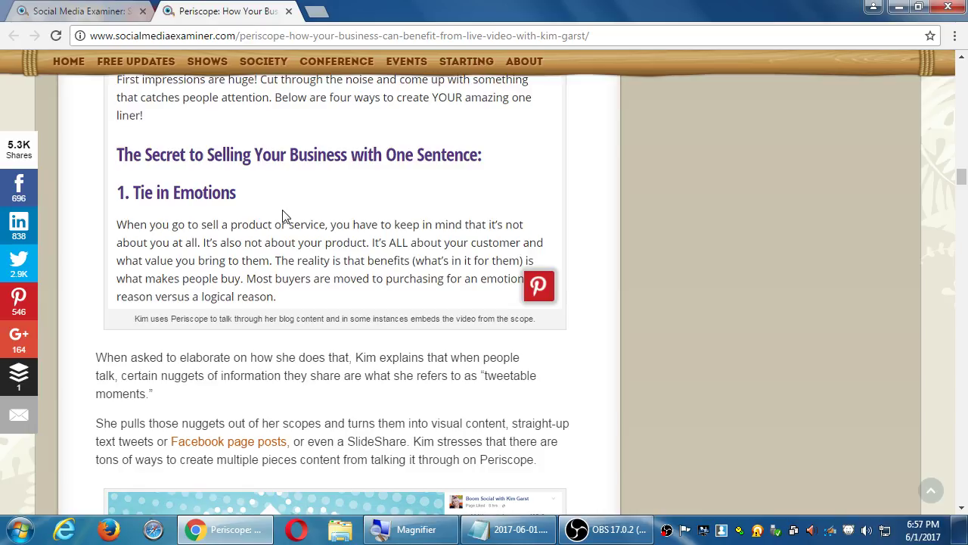
scroll(621, 242, down, 10)
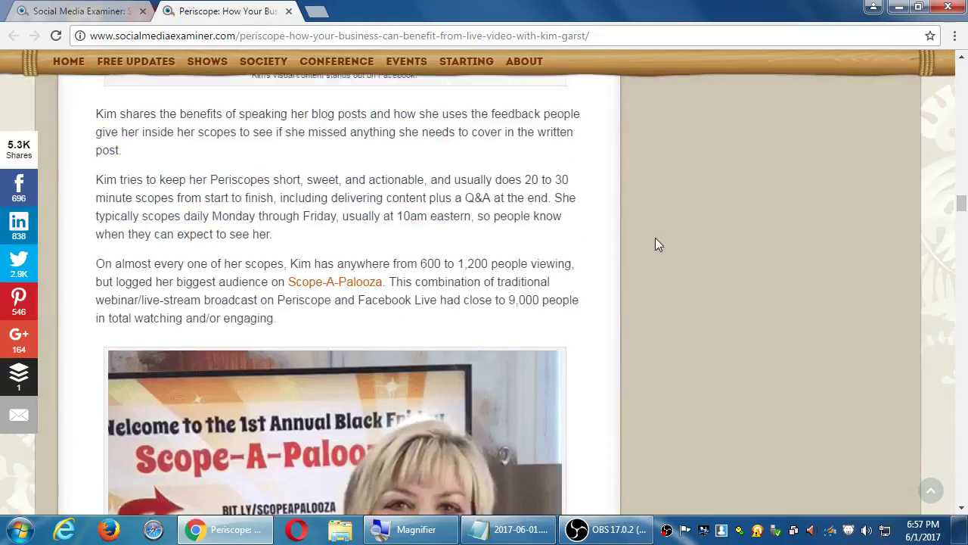
scroll(712, 189, down, 11)
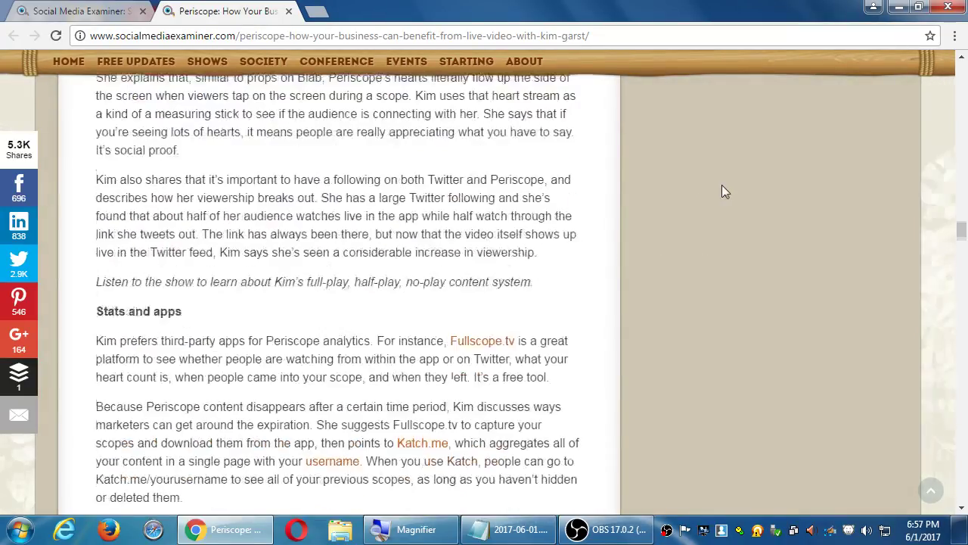
scroll(723, 192, down, 6)
scroll(724, 190, down, 1)
scroll(724, 189, down, 6)
scroll(725, 191, down, 1)
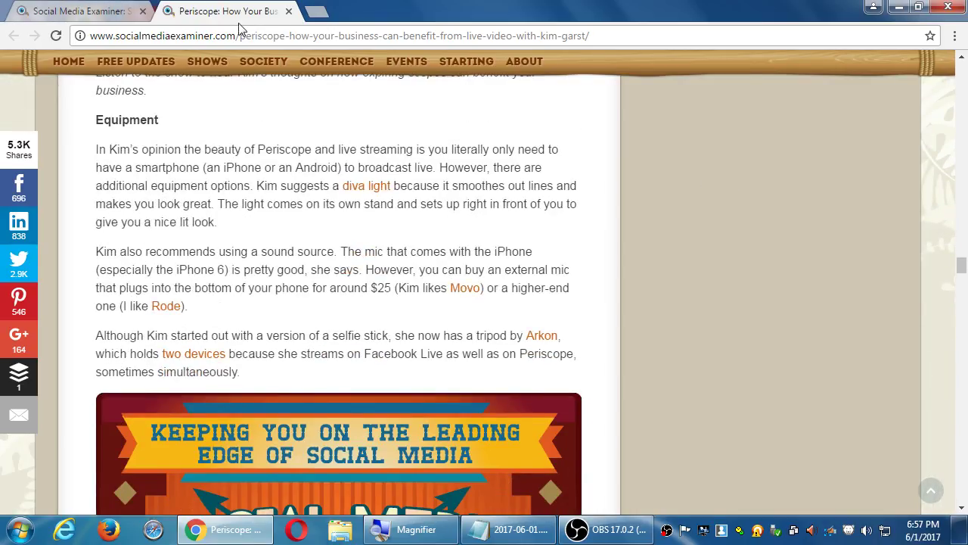
- Close the Periscope article and the site search results, and look through the home page articles down to the 2017 industry report
click(288, 10)
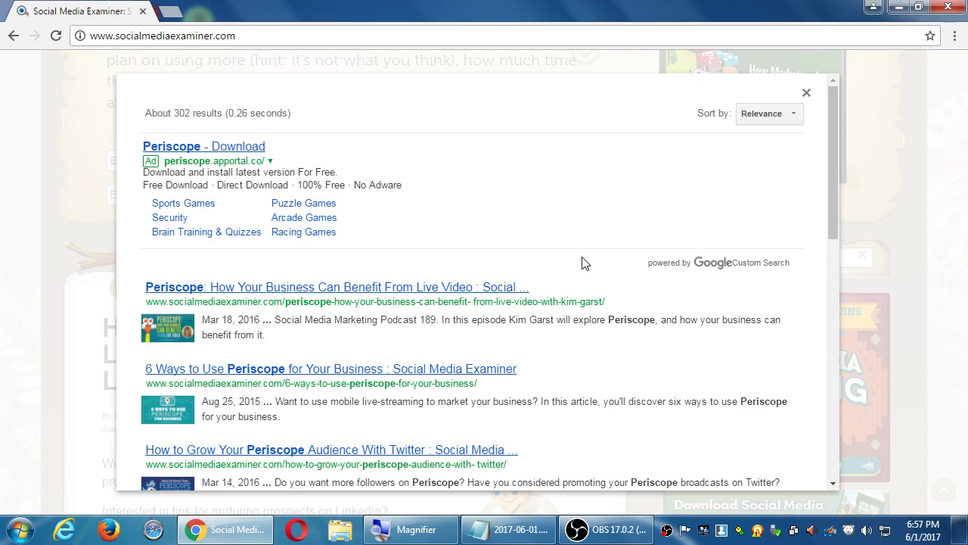
click(911, 183)
scroll(910, 182, down, 12)
scroll(908, 182, down, 10)
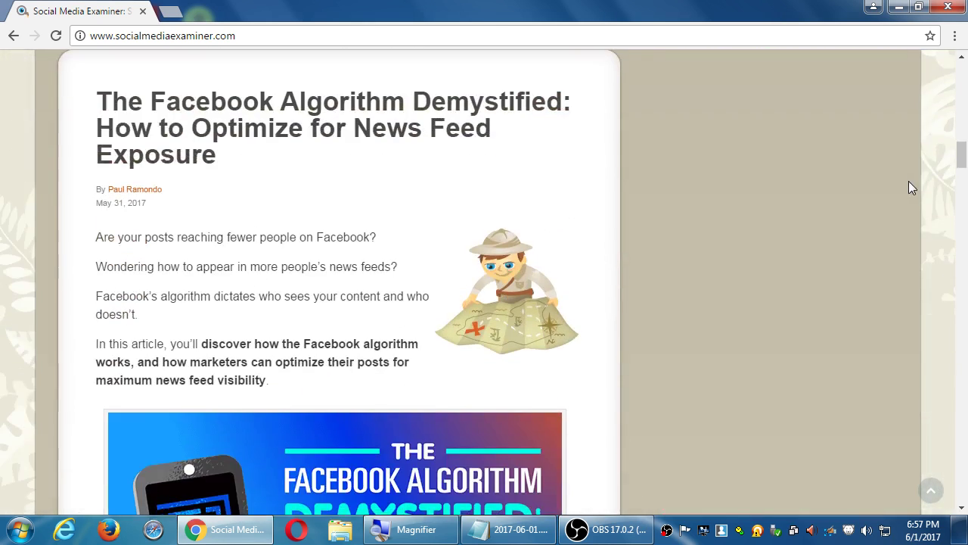
scroll(911, 188, down, 12)
scroll(910, 188, down, 5)
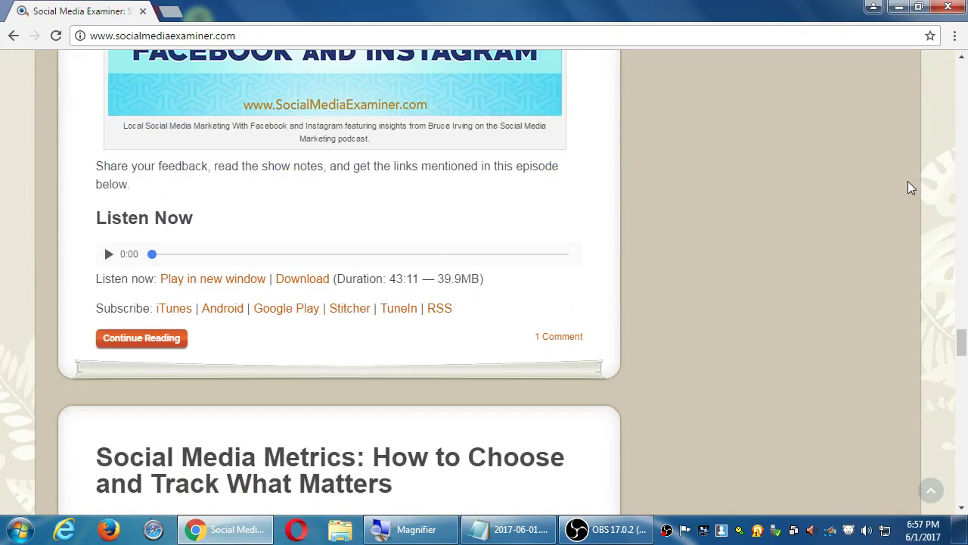
scroll(911, 188, down, 4)
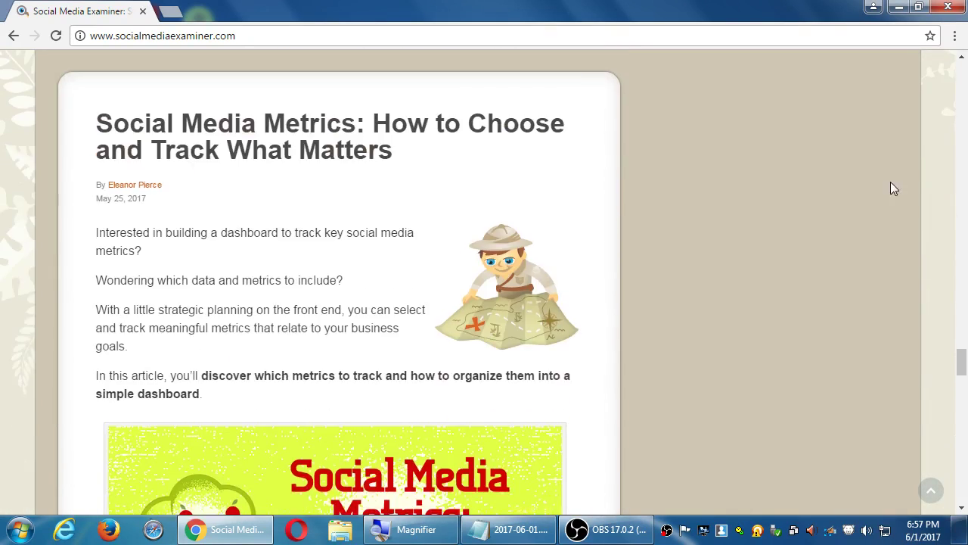
scroll(887, 189, down, 4)
scroll(886, 191, down, 5)
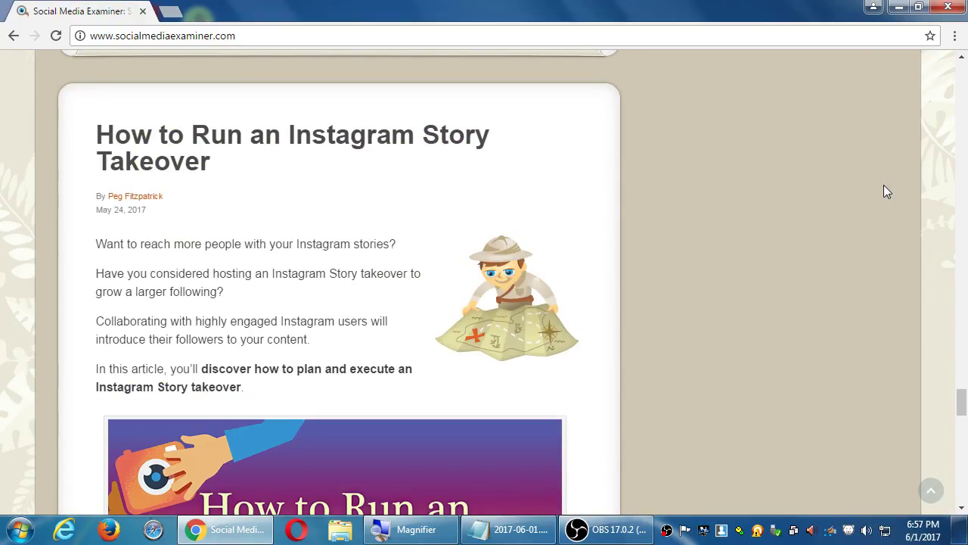
scroll(886, 191, down, 3)
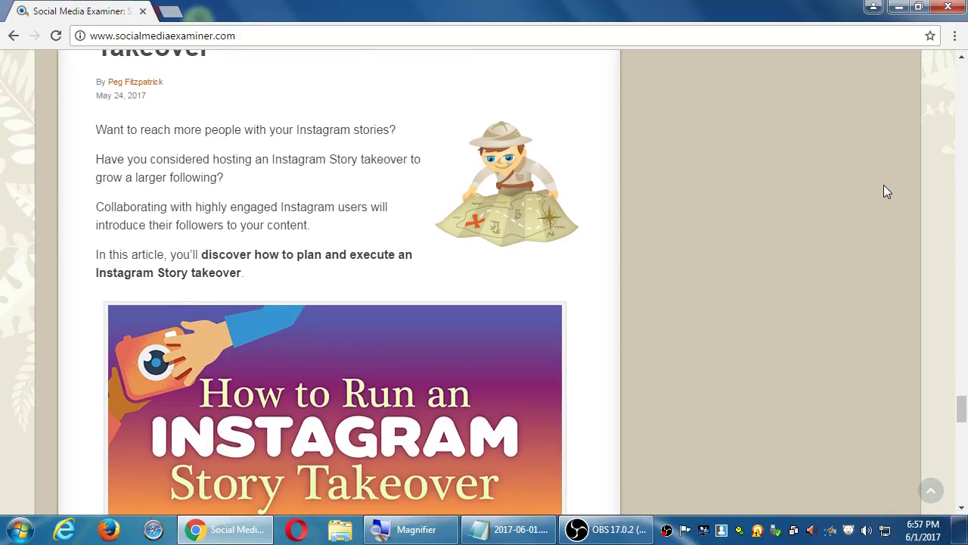
scroll(886, 191, down, 4)
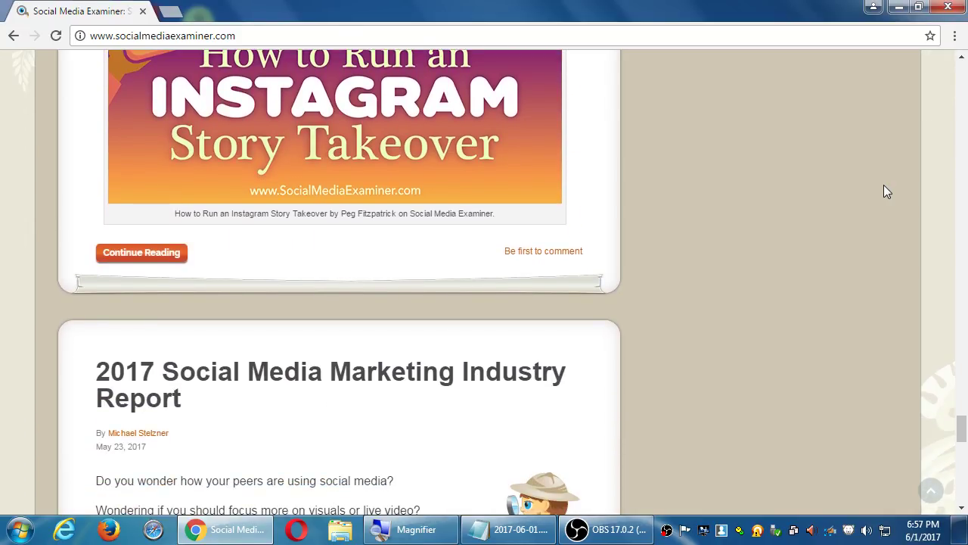
scroll(885, 191, down, 2)
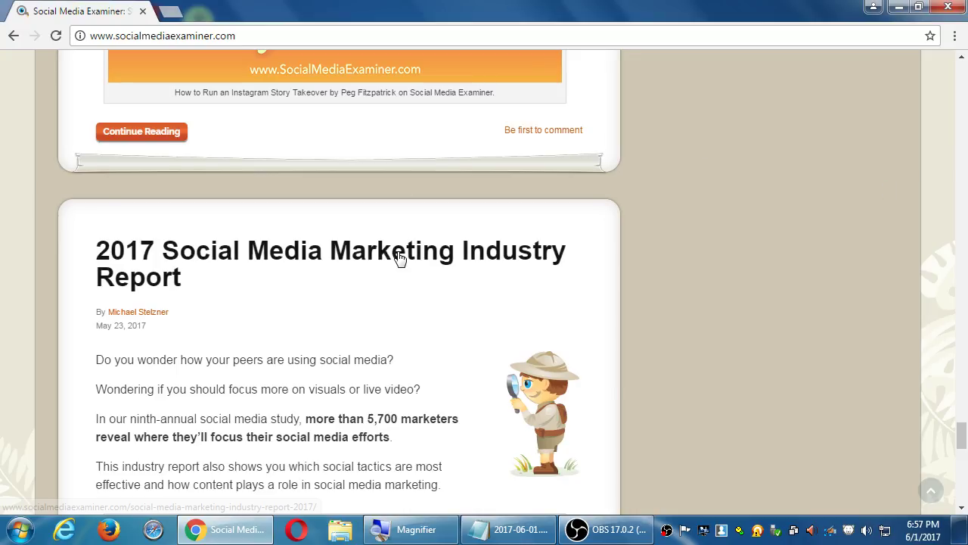
- Open the "2017 Social Media Marketing Industry Report" article, look through it past the download form, and return to the home page
click(399, 256)
scroll(464, 281, down, 10)
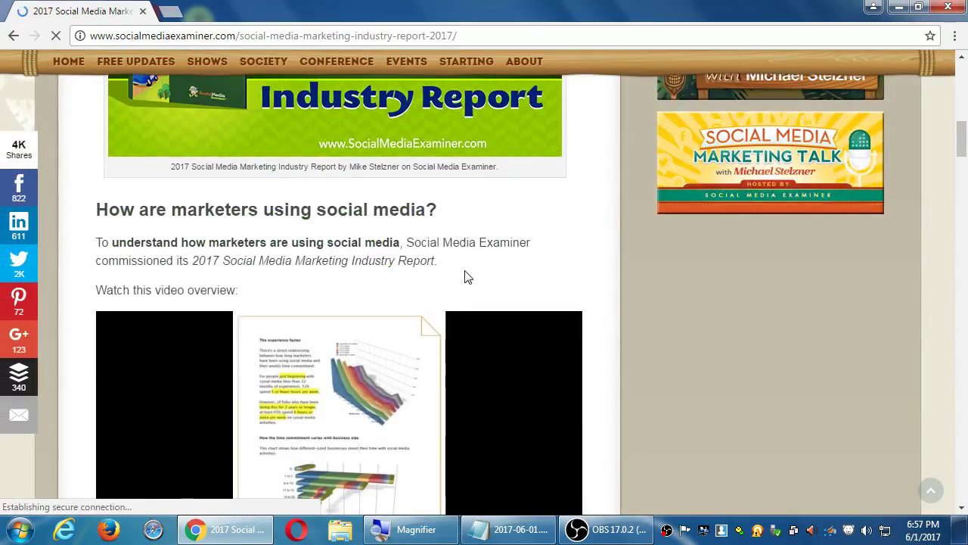
scroll(603, 294, down, 5)
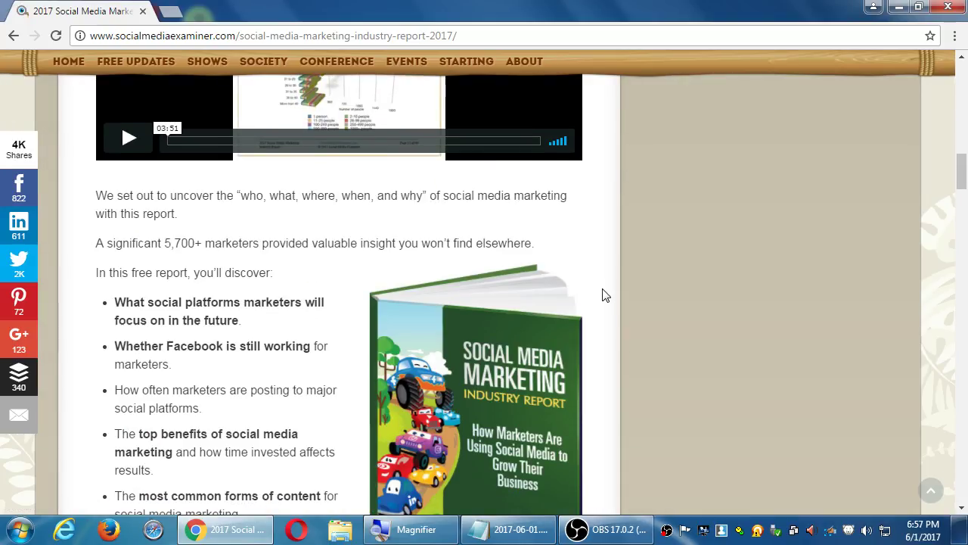
scroll(603, 294, down, 8)
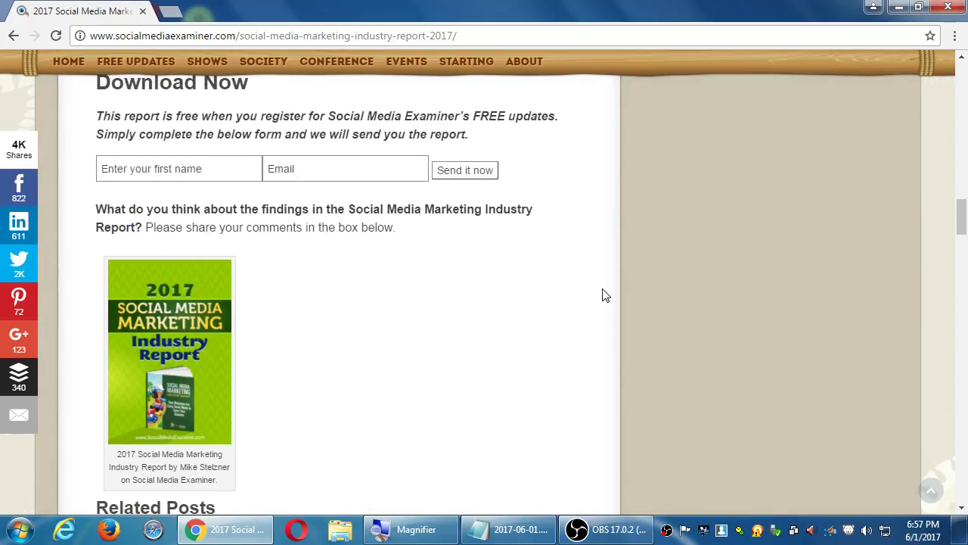
scroll(603, 294, down, 5)
click(393, 245)
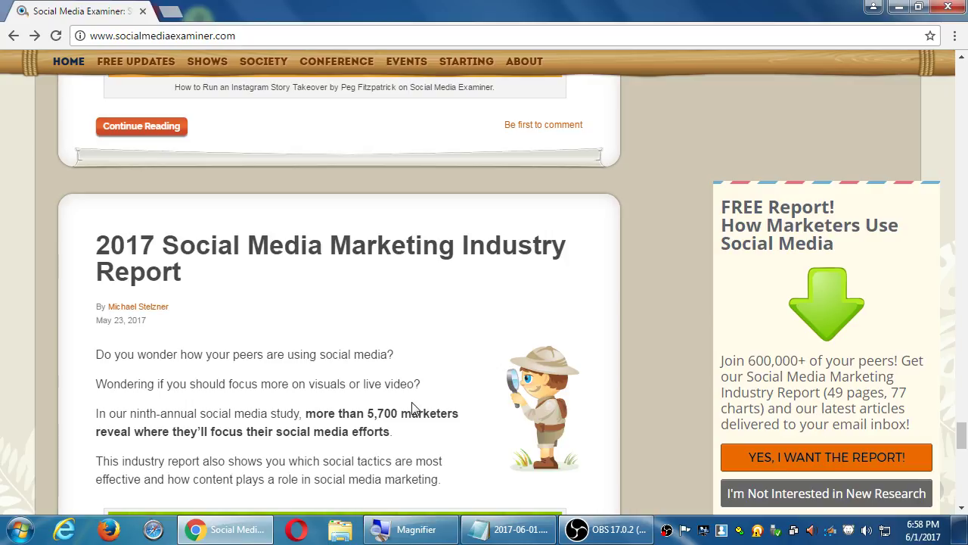
- Open searchengineland.com in a new browser tab
key(ctrl+t)
text(search)
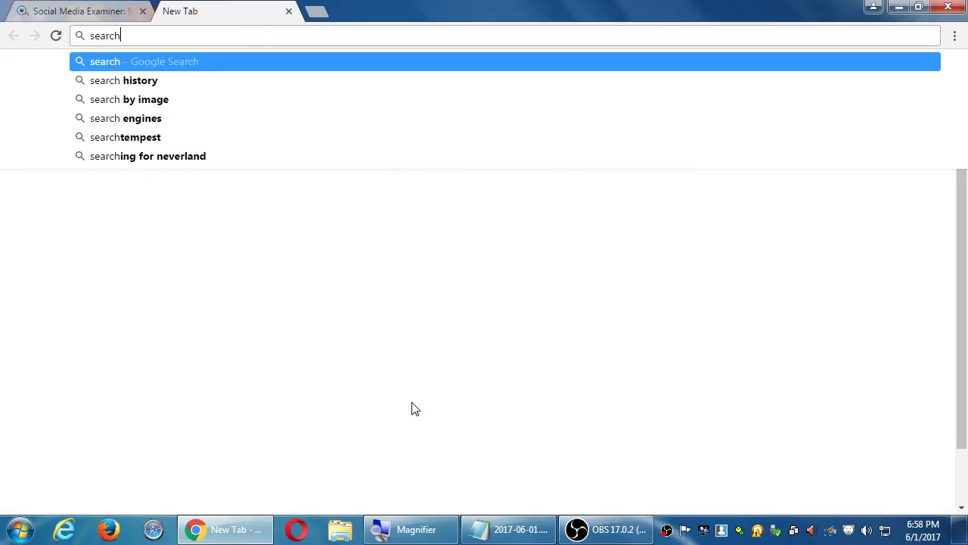
text(engineland.com)
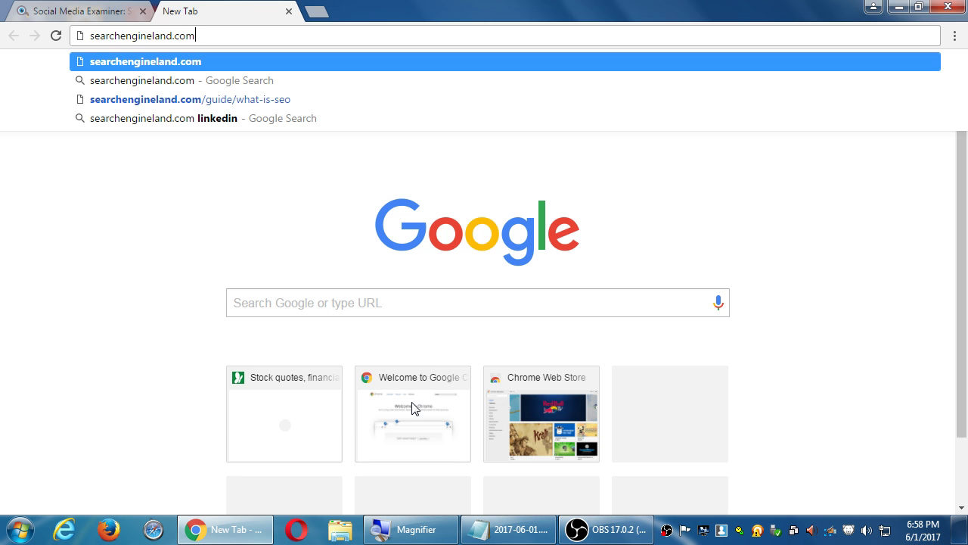
key(Return)
- In the Notepad notes 2017-06-01.txt, extend the socialmediaexaminer.com description with "on Social Media" and start a new line below it
click(504, 532)
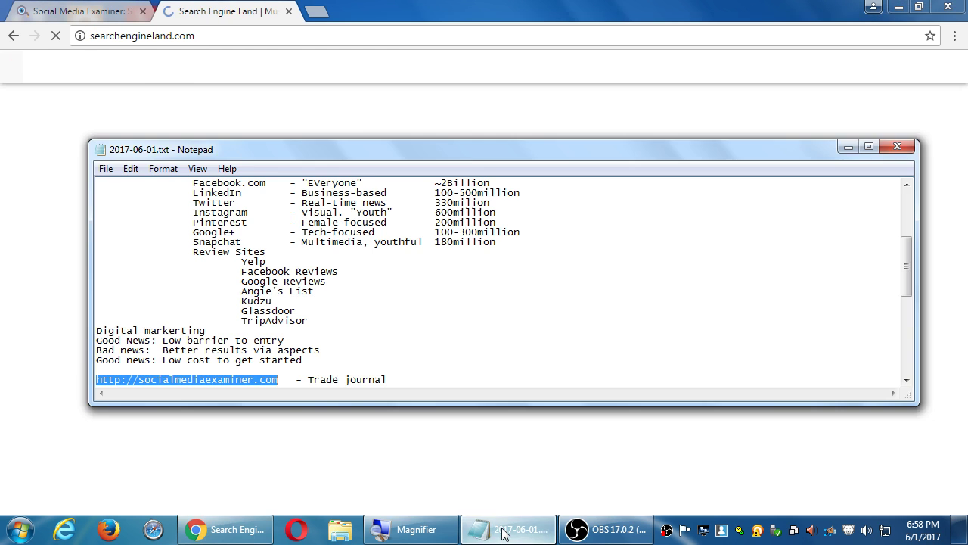
key(super+plus)
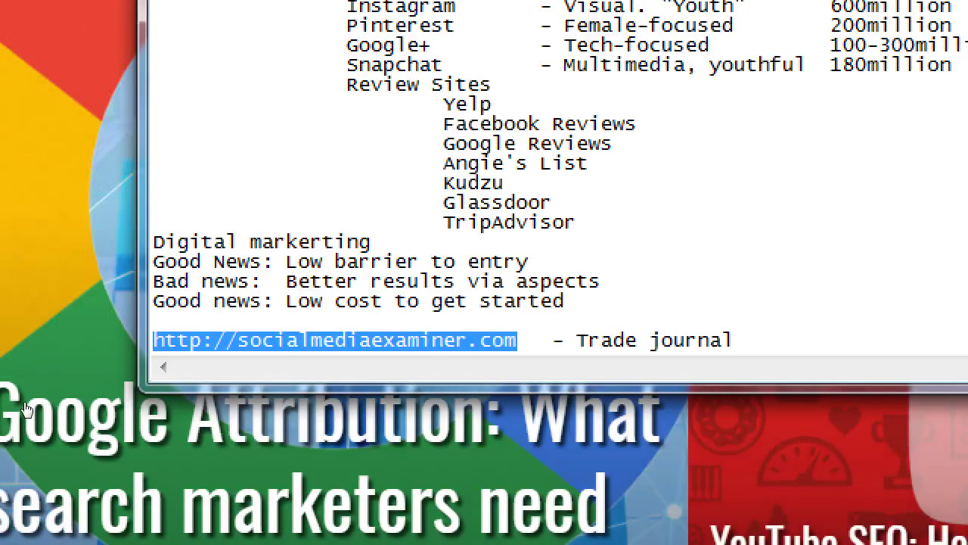
key(End)
text(on Soci)
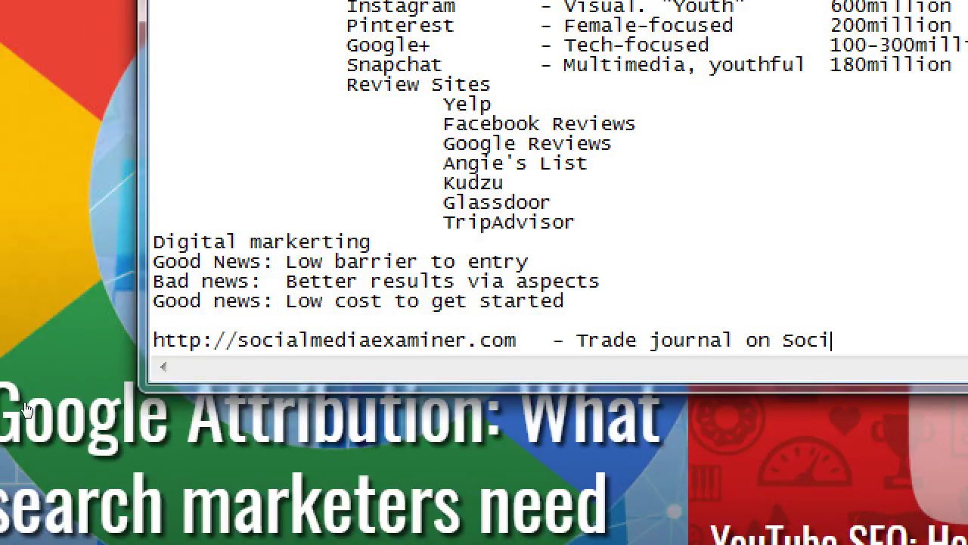
text(al Media)
key(Return)
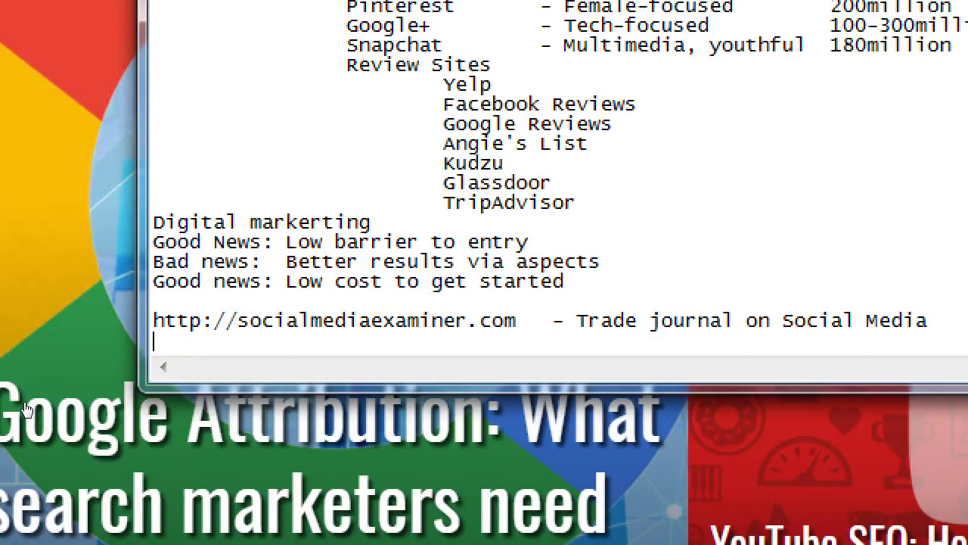
text(searchengineland.com)
key(Home)
text(http)
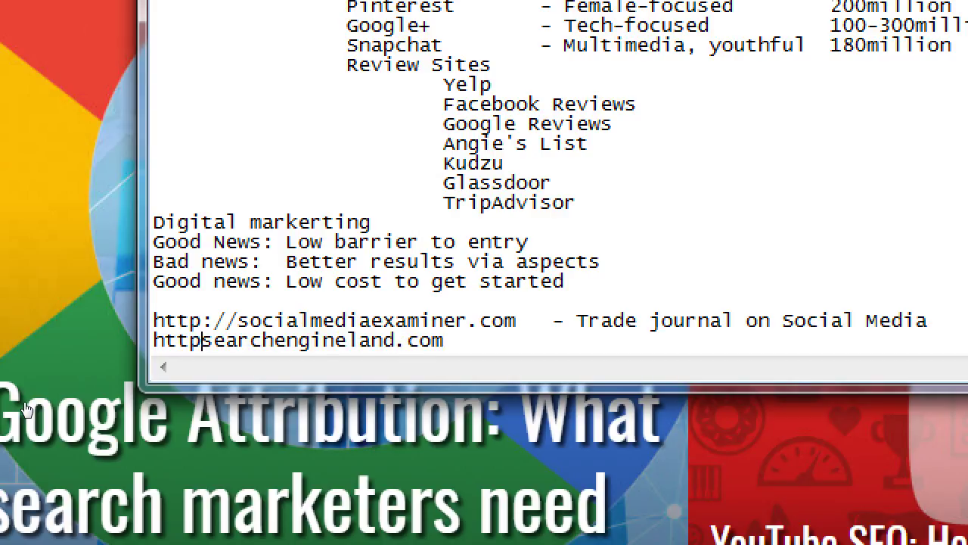
text(://)
key(End)
key(Tab)
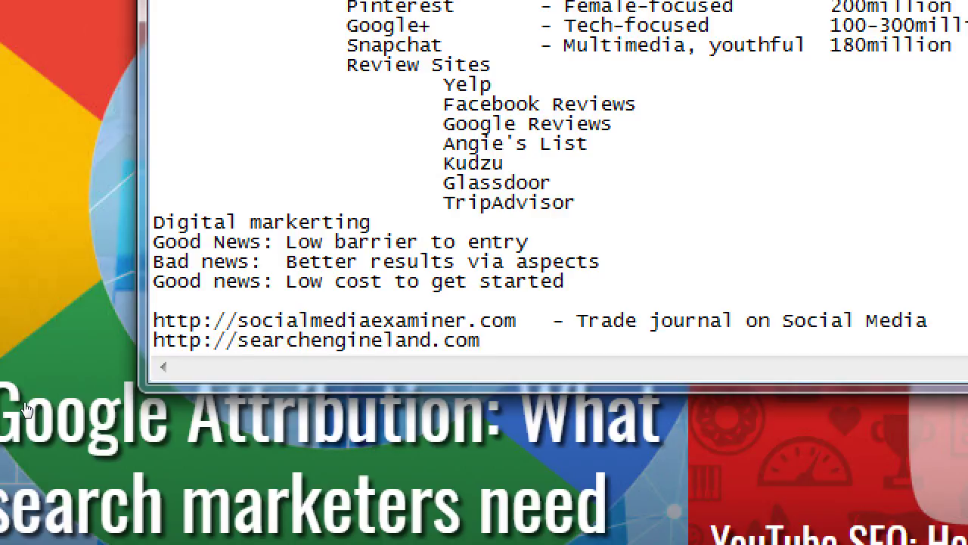
text(- Focus on )
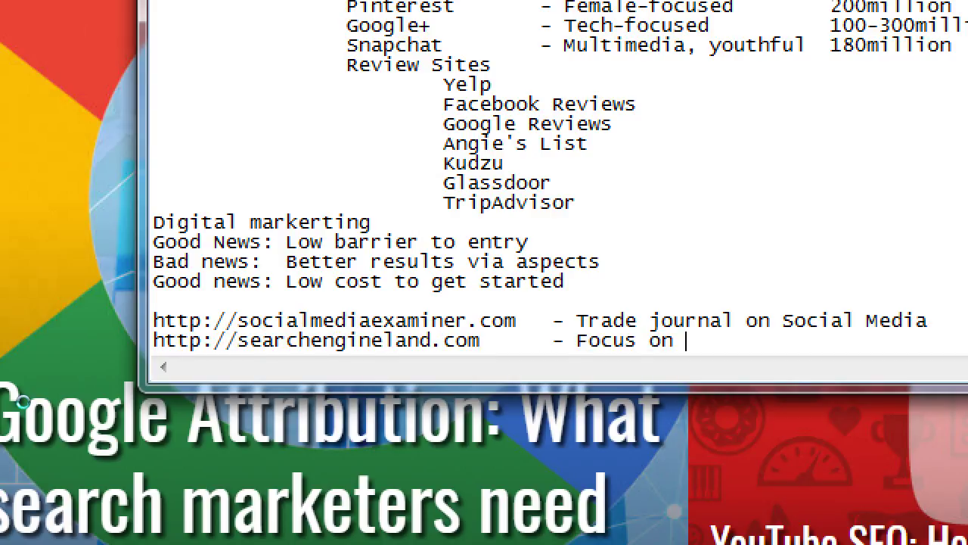
text(SEO (search engines)*)
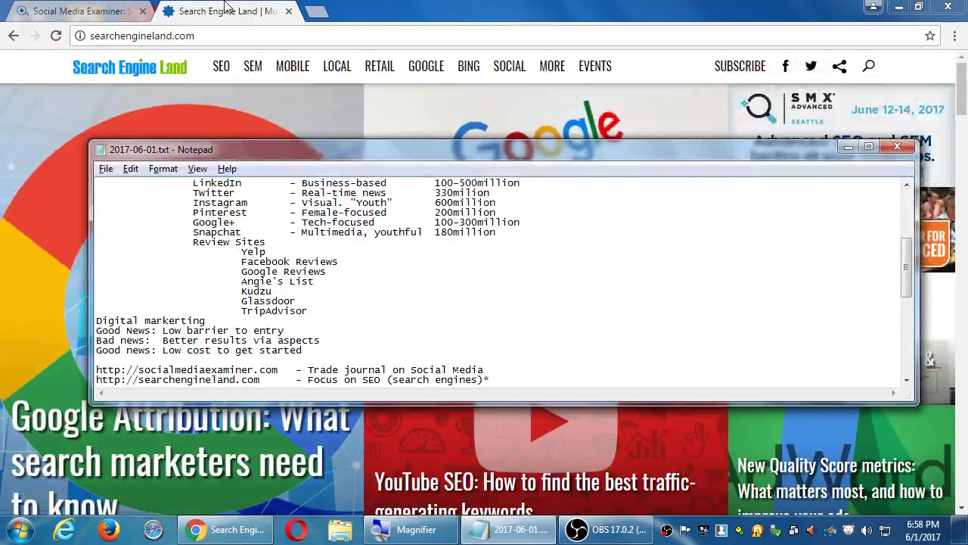
- Back in Chrome, dismiss Search Engine Land's newsletter offer and open the article "YouTube SEO: How to find the best traffic-generating keywords"
click(439, 6)
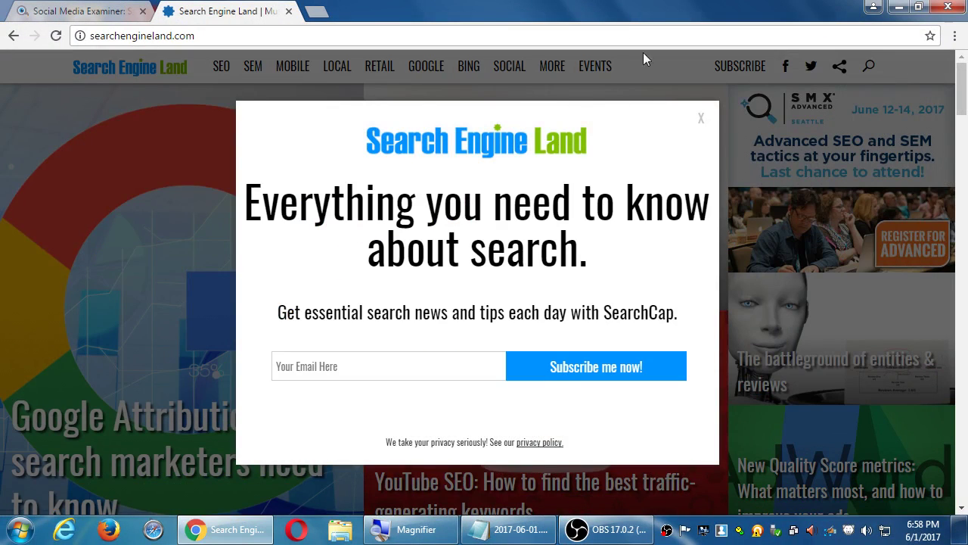
click(702, 120)
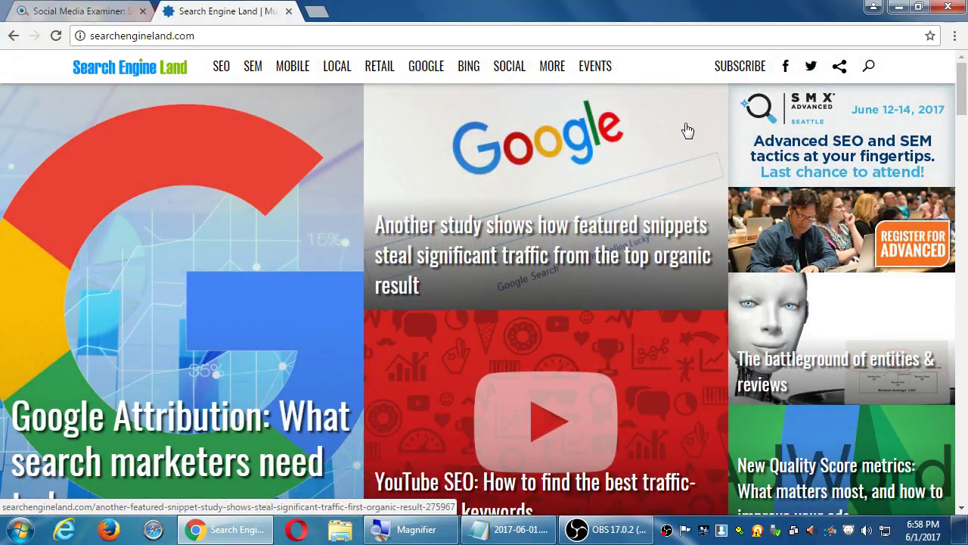
scroll(687, 131, down, 2)
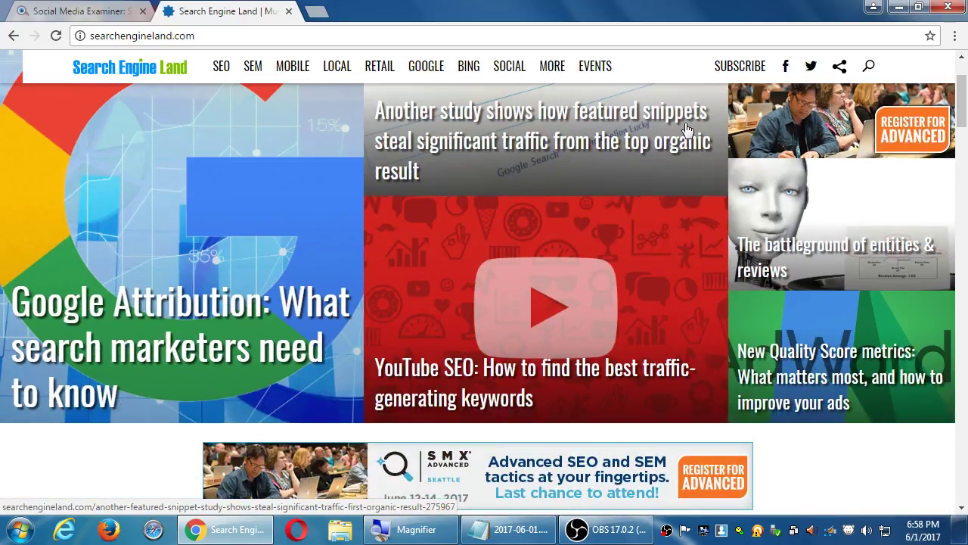
scroll(688, 131, down, 2)
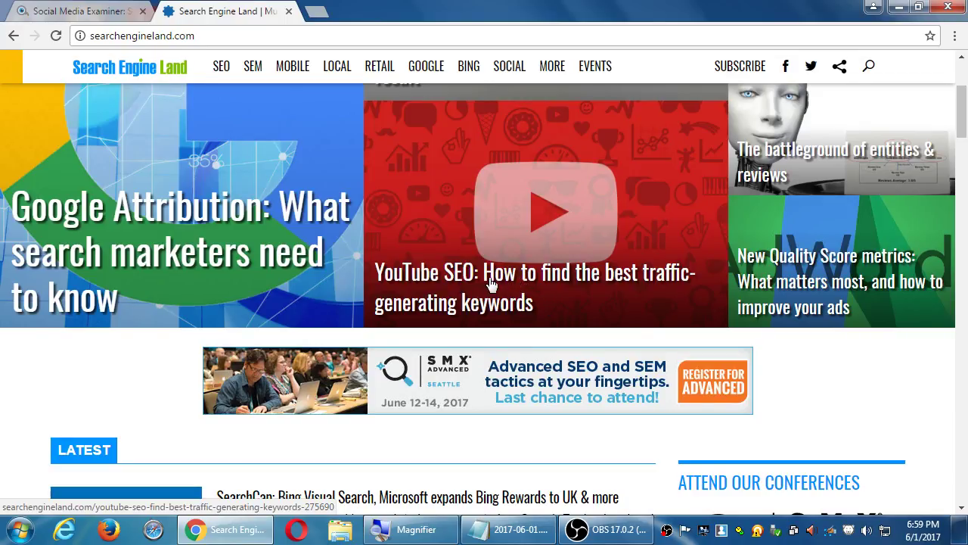
click(530, 280)
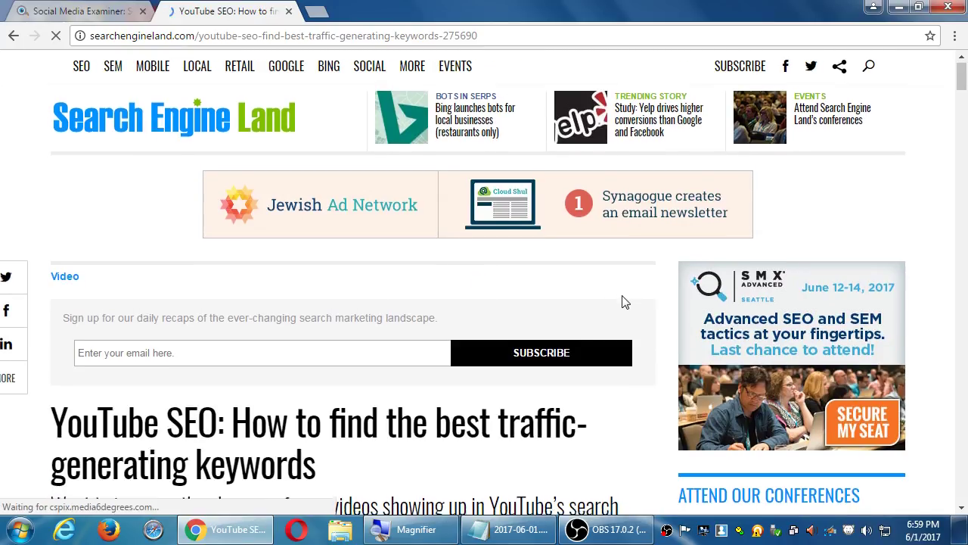
- Examine the YouTube SEO article's headline, its "keyword insights" summary and the opening statistics on video marketing
scroll(625, 301, down, 3)
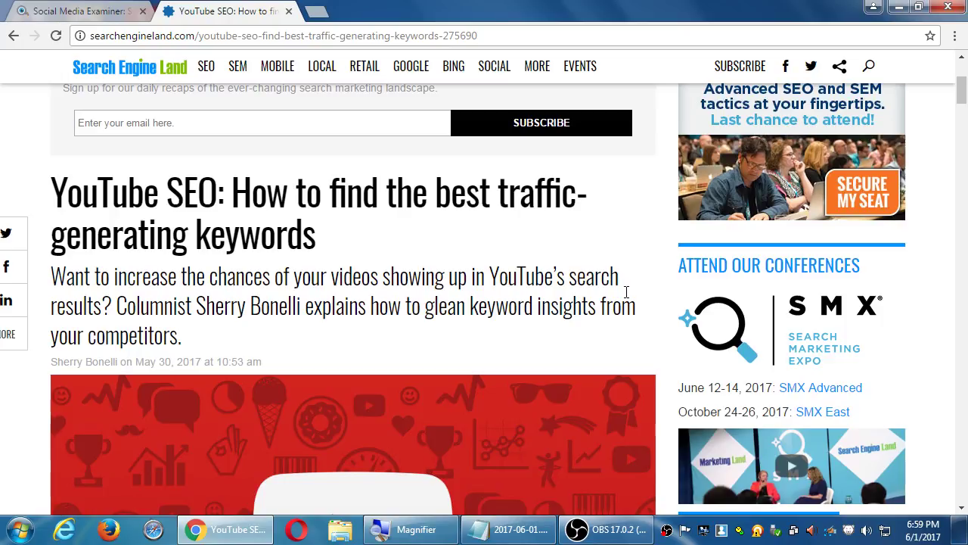
scroll(626, 291, down, 6)
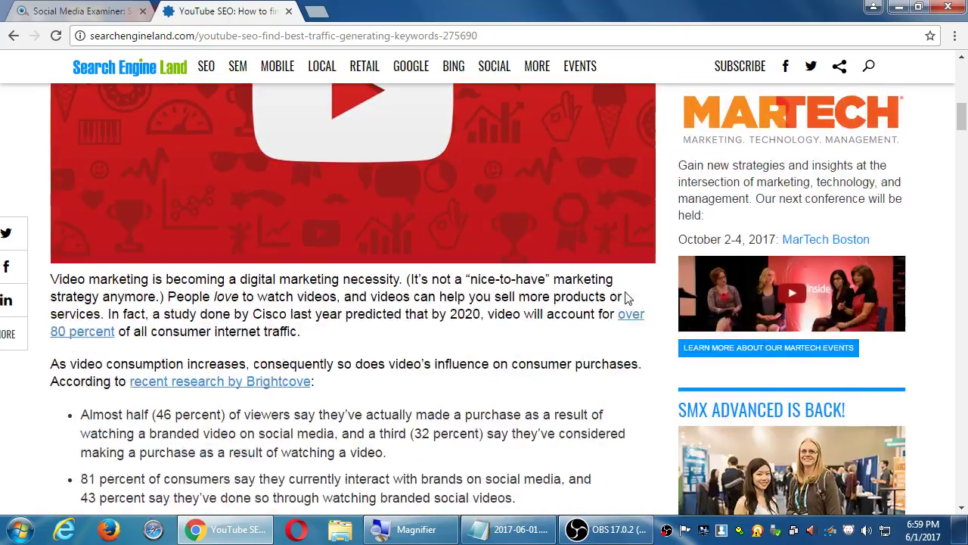
scroll(626, 297, up, 5)
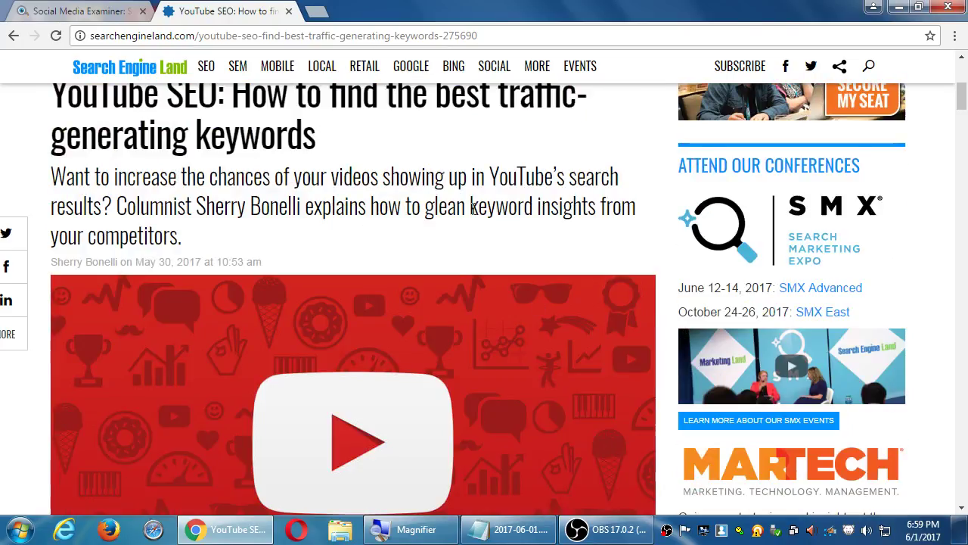
drag(494, 208, 559, 210)
click(581, 212)
scroll(599, 278, down, 7)
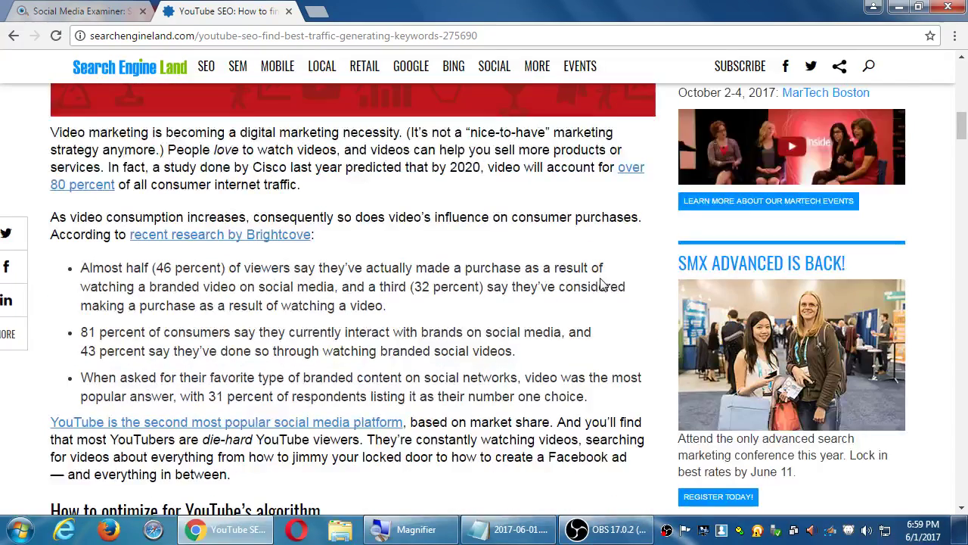
scroll(393, 360, down, 2)
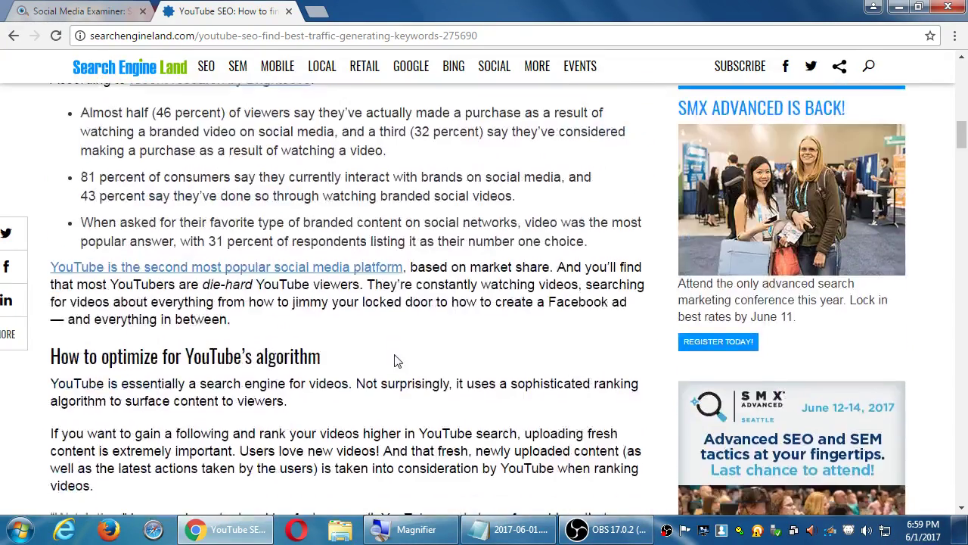
- Read through the article's sections on metadata, YouTube tags and keyword research, and the vidIQ and TubeBuddy tools
scroll(393, 360, down, 6)
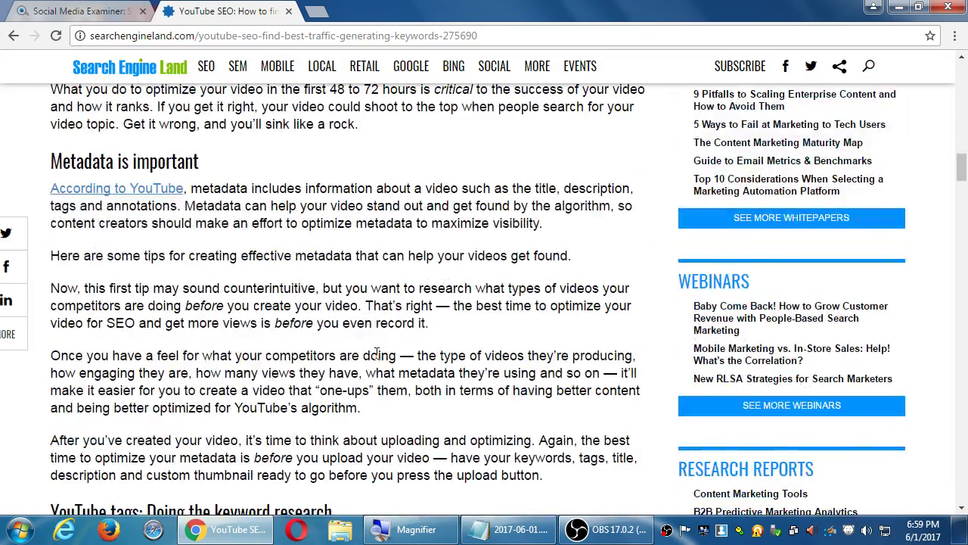
scroll(377, 353, down, 1)
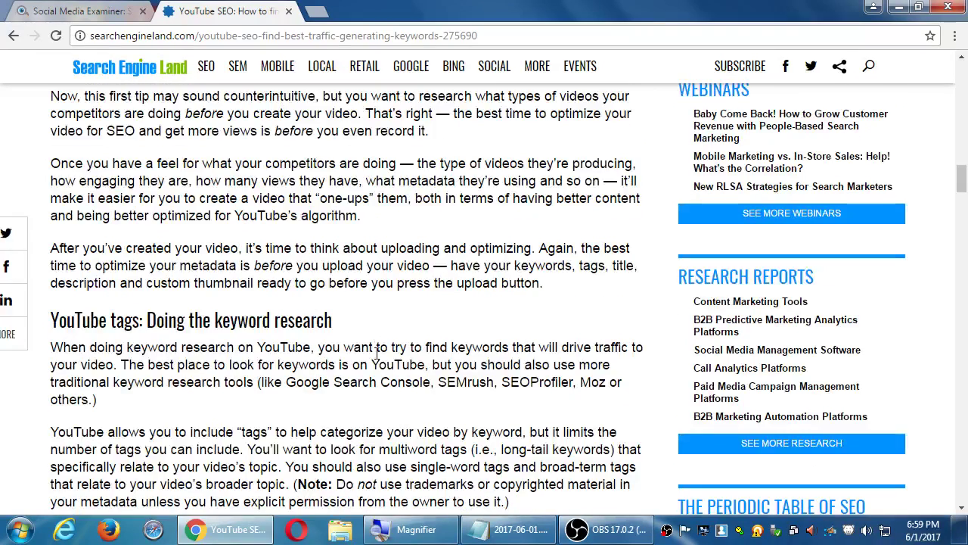
scroll(435, 342, down, 3)
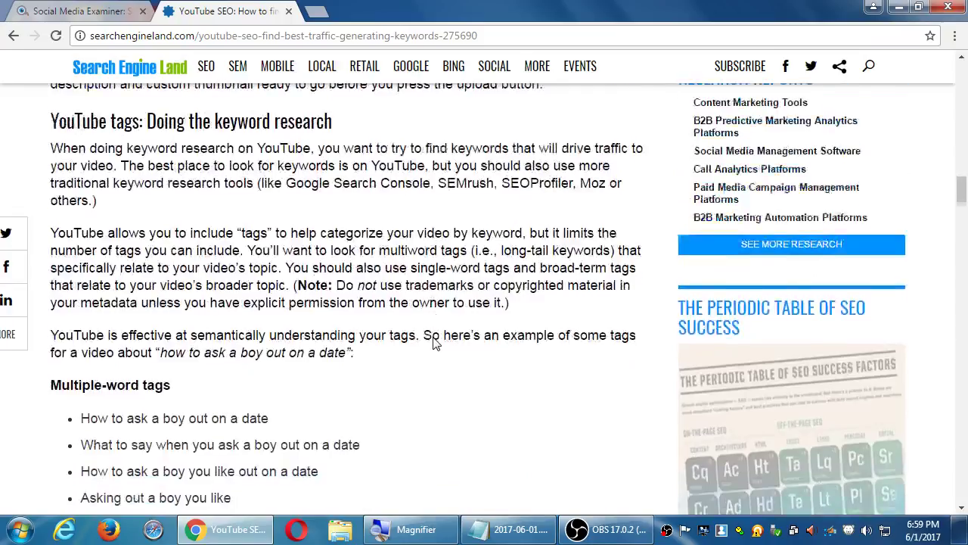
scroll(437, 342, down, 1)
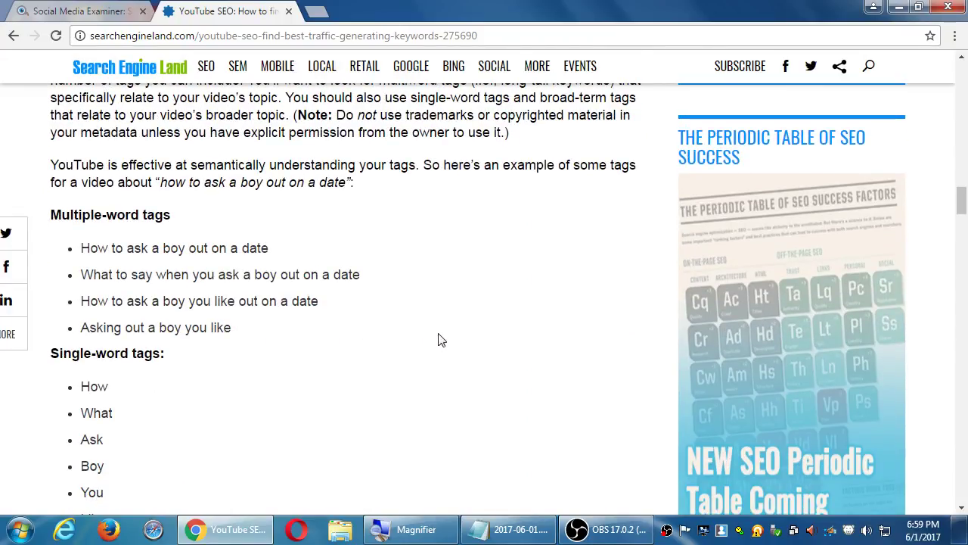
scroll(442, 340, down, 7)
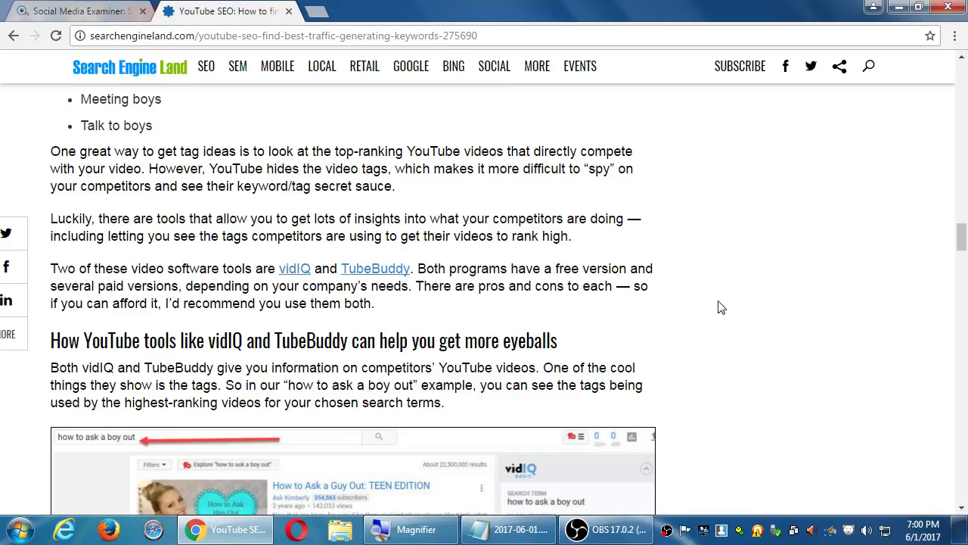
scroll(720, 299, down, 1)
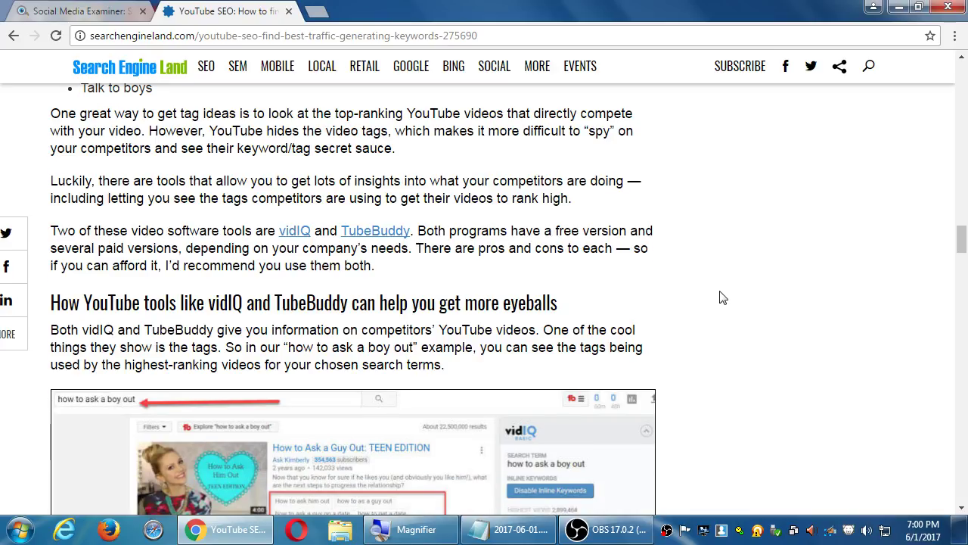
scroll(720, 297, down, 2)
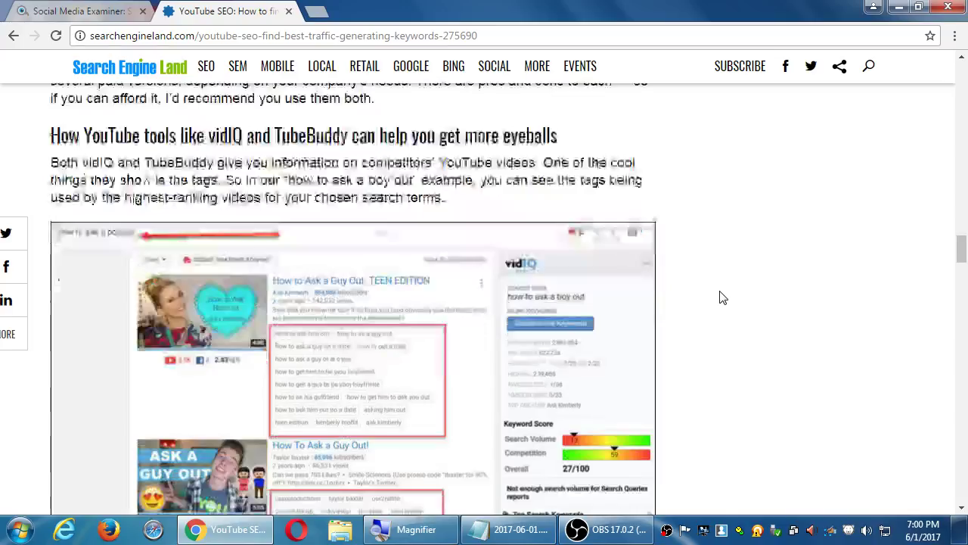
scroll(720, 297, down, 6)
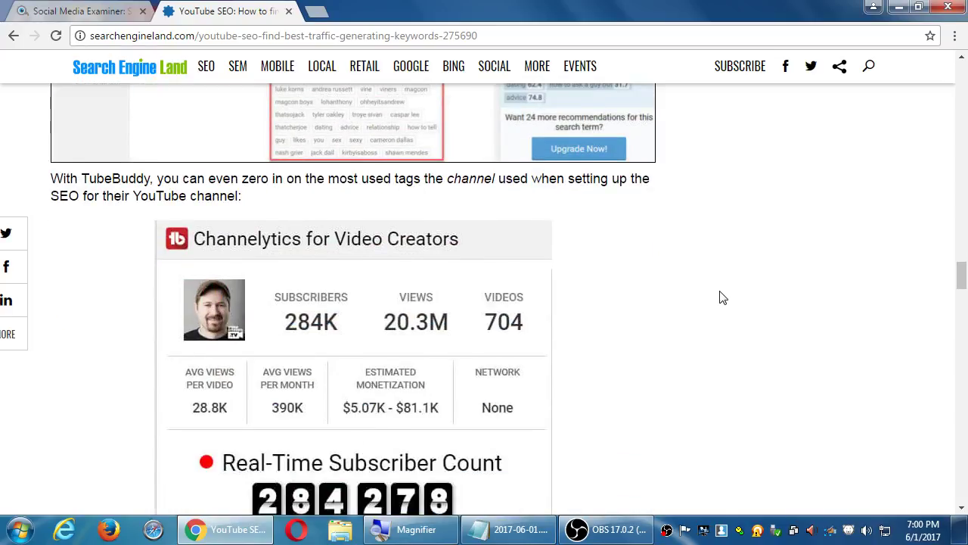
scroll(720, 298, down, 2)
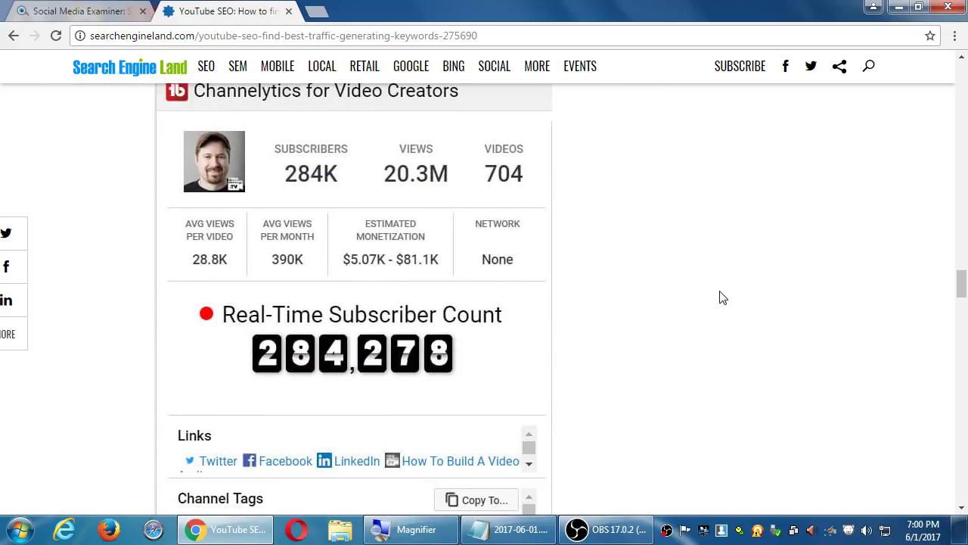
- Return to the Search Engine Land home page and look through its latest news headlines and featured stories
key(alt+Left)
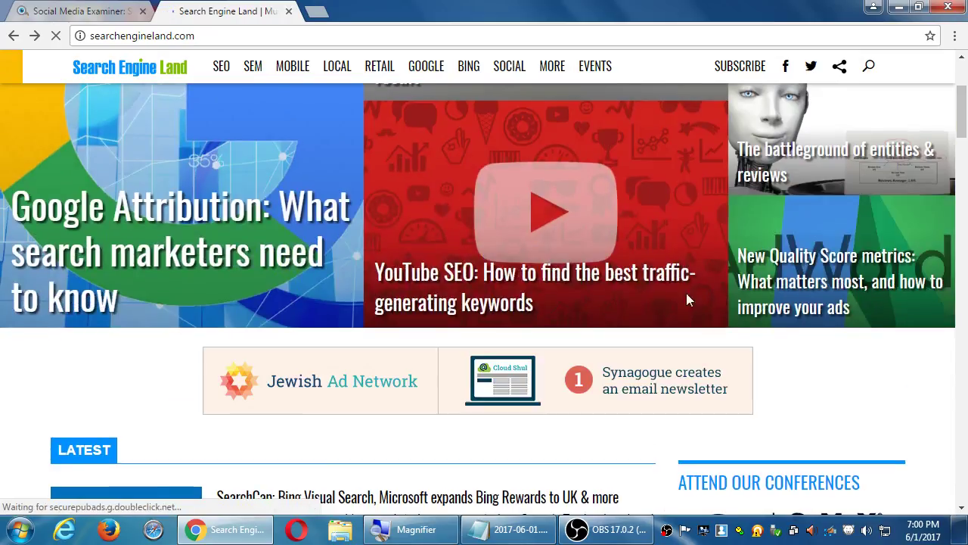
scroll(655, 313, down, 4)
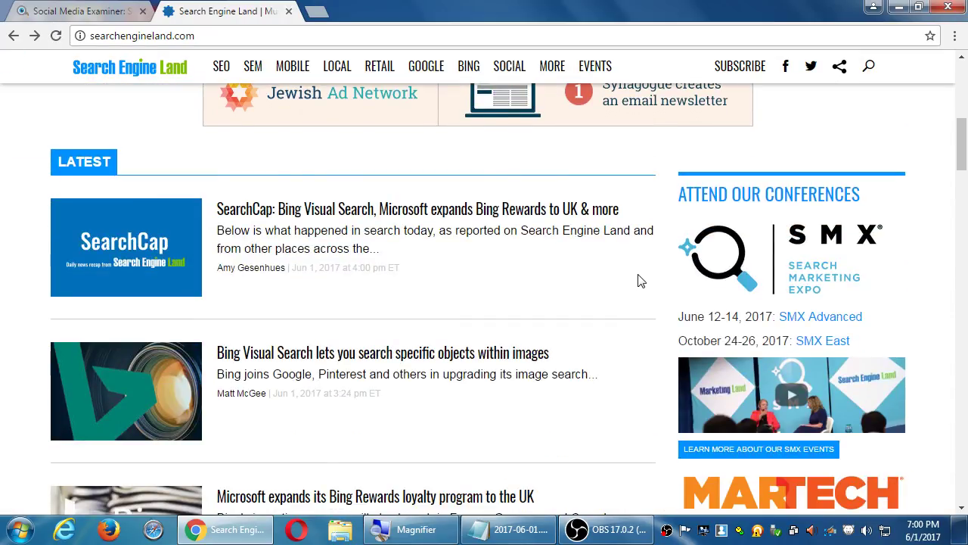
scroll(641, 281, down, 2)
scroll(640, 280, down, 1)
scroll(641, 280, down, 1)
scroll(640, 281, down, 1)
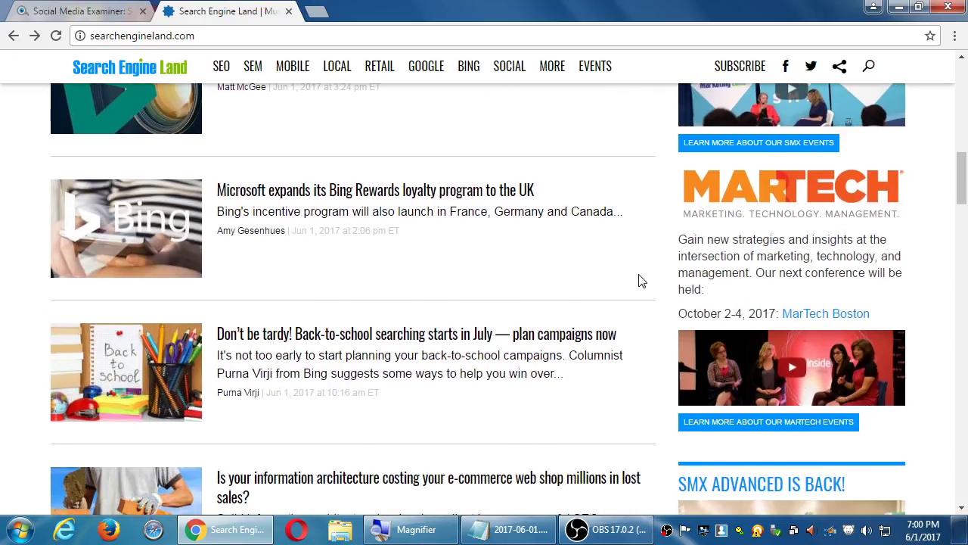
scroll(640, 281, down, 1)
scroll(640, 280, down, 2)
scroll(647, 245, down, 4)
scroll(654, 241, down, 4)
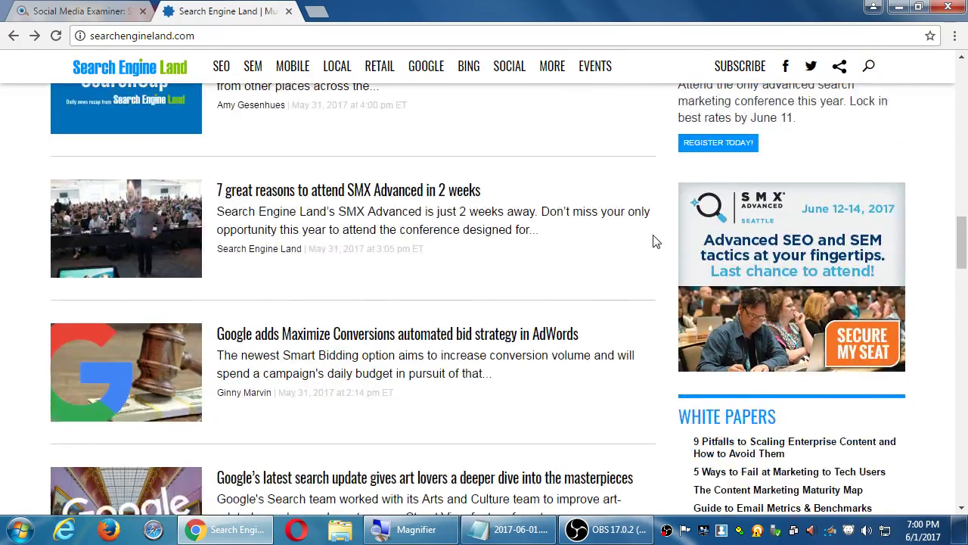
key(Home)
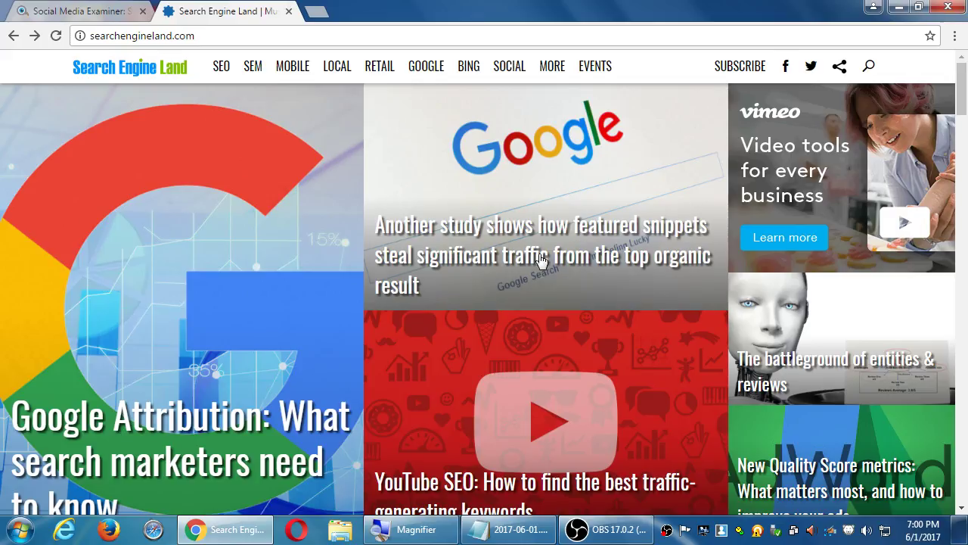
- Switch to the Notepad notes 2017-06-01.txt
click(497, 531)
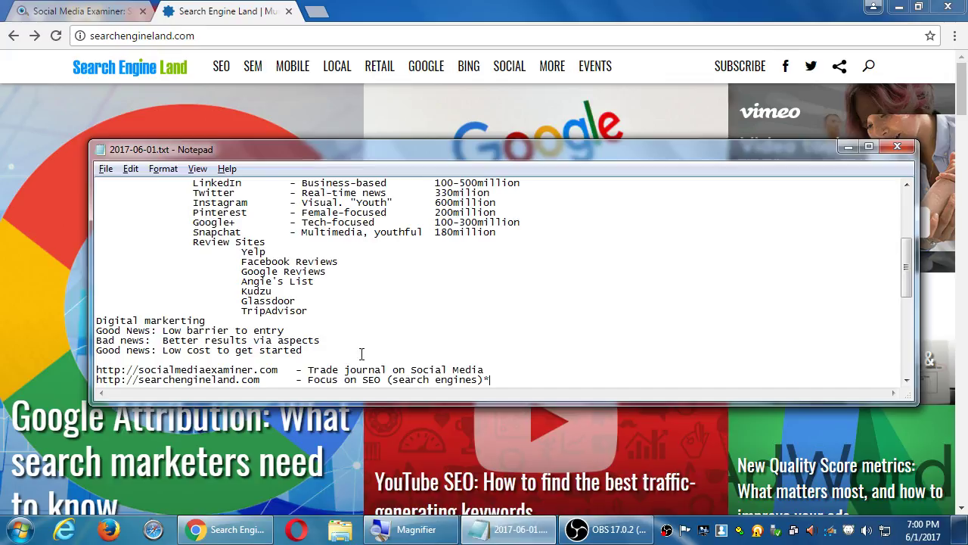